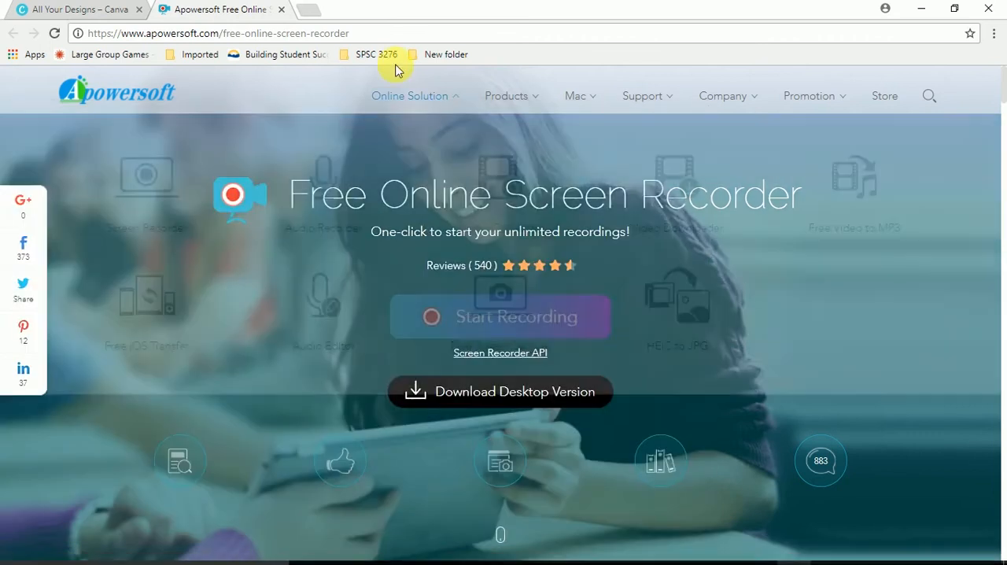
- Open YouTube in a new browser tab and view the Scruff Games channel page
click(314, 9)
text(you)
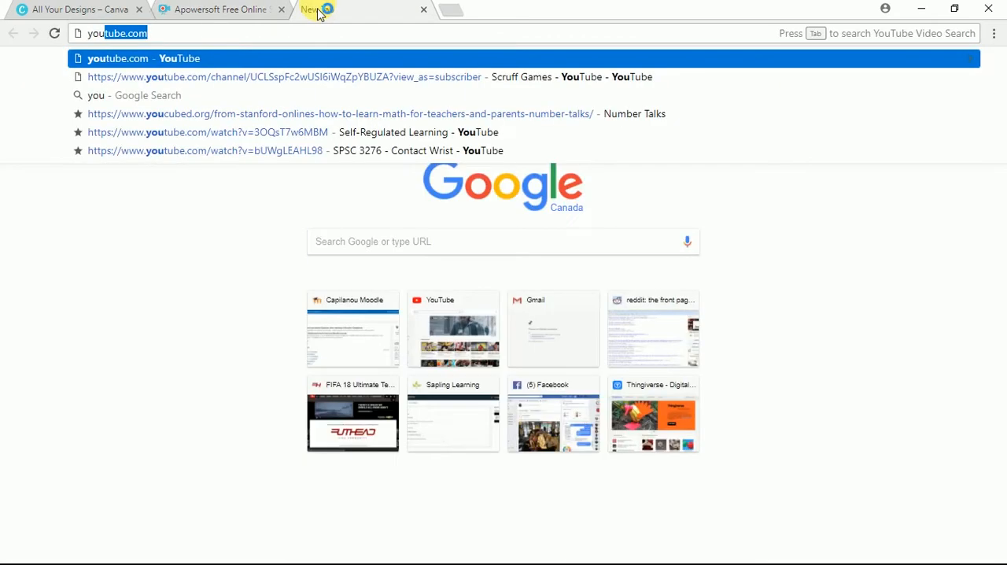
key(Return)
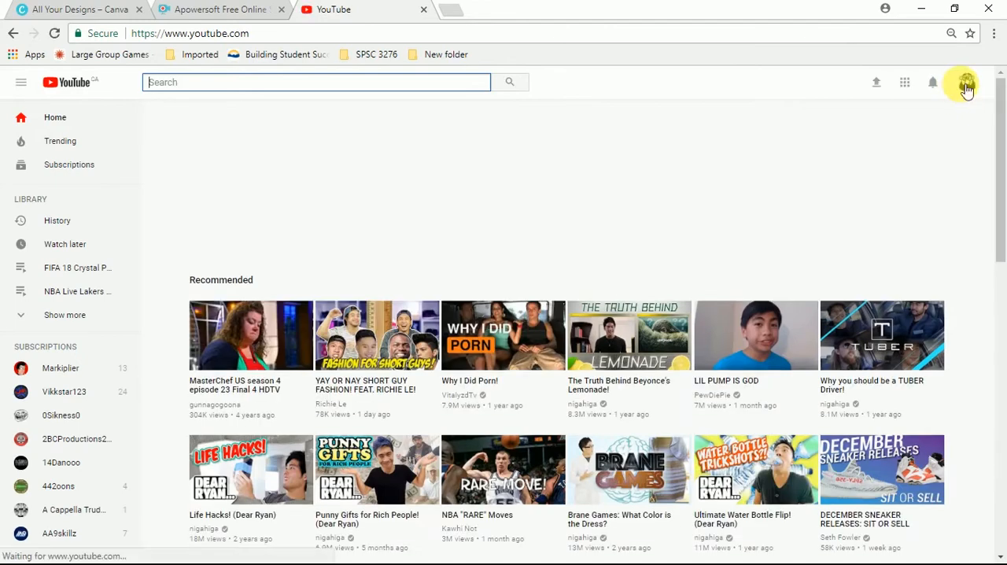
click(967, 85)
click(907, 146)
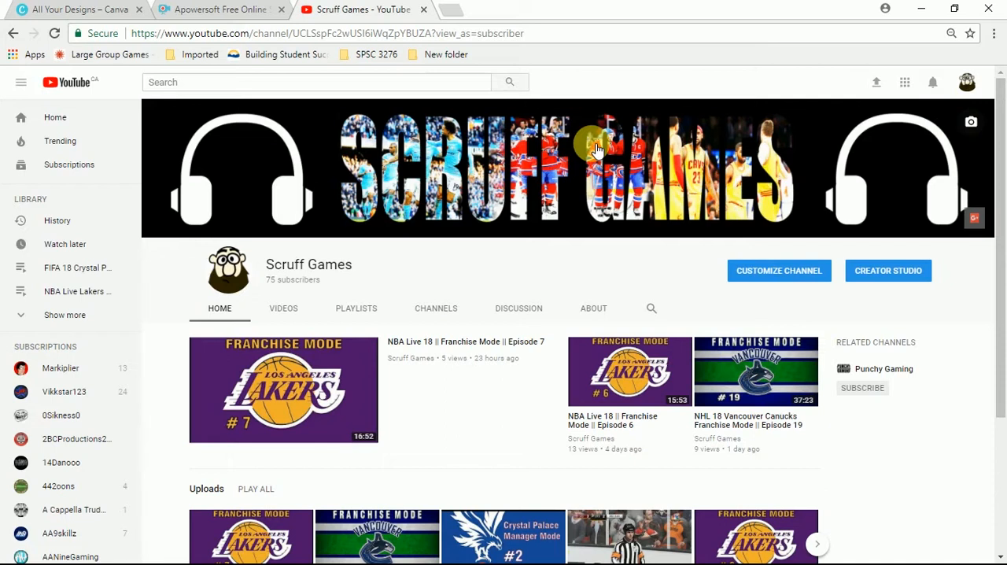
- Switch to Photoshop and look over the open images video 1.jpg, video 2.jpg and video 3.jpg
key(super)
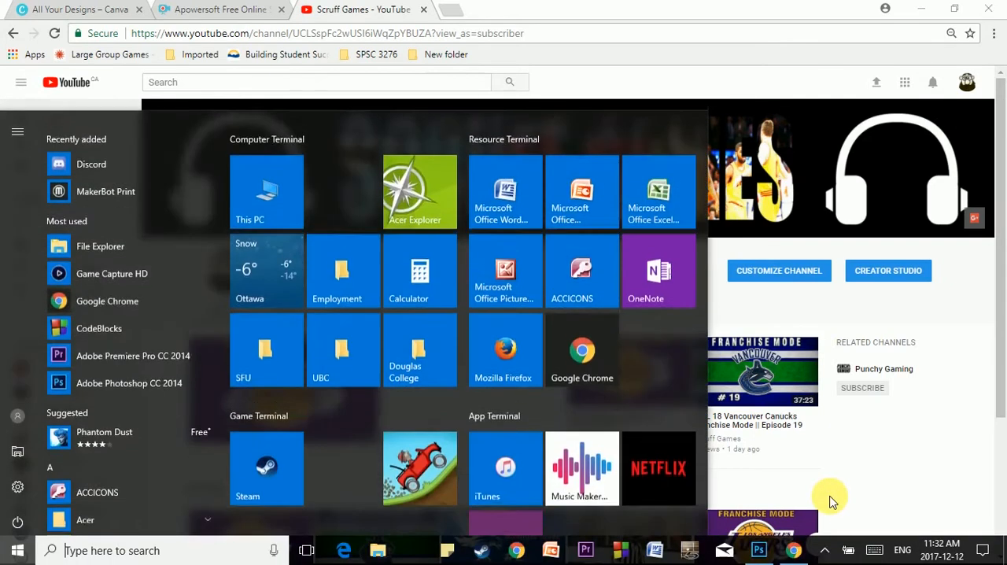
click(763, 553)
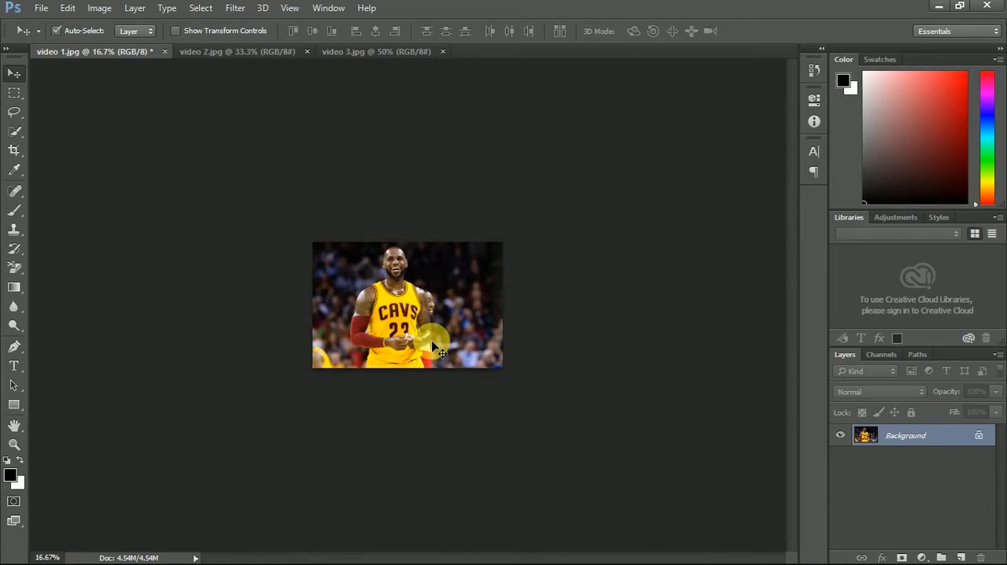
key(ctrl+plus)
key(ctrl+plus)
key(ctrl+plus)
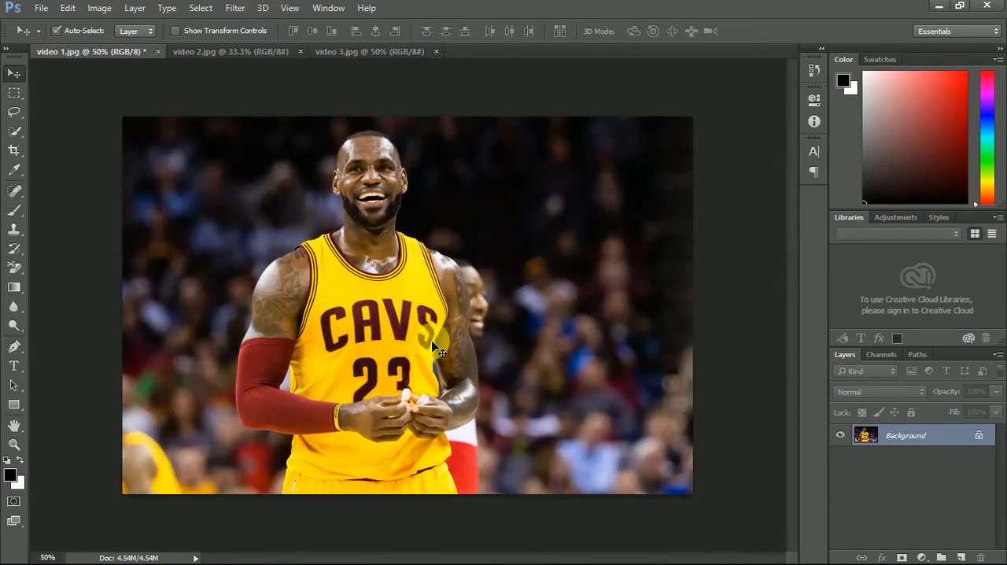
key(ctrl+minus)
key(ctrl+minus)
key(ctrl+minus)
key(ctrl+minus)
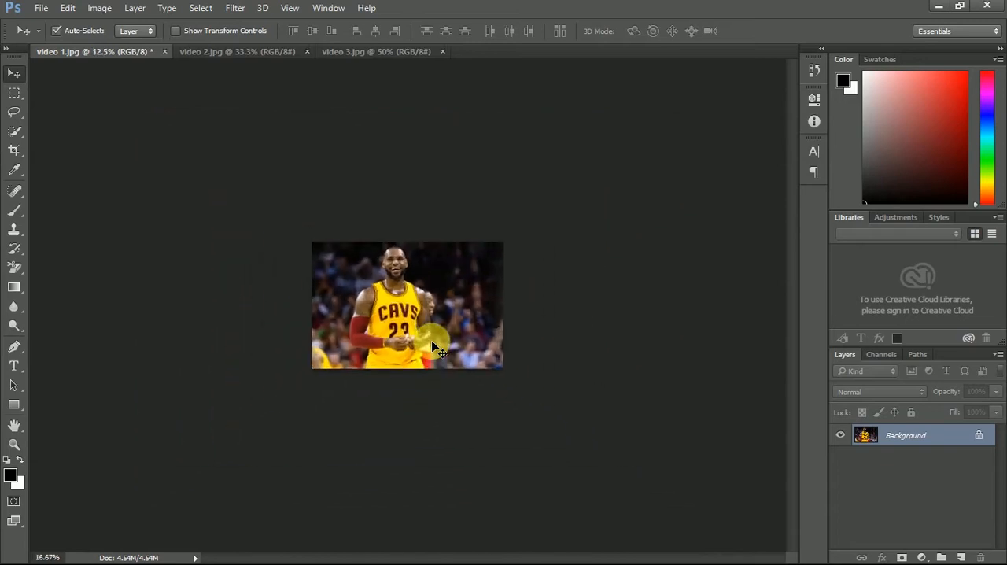
key(ctrl+plus)
key(ctrl+plus)
key(ctrl+plus)
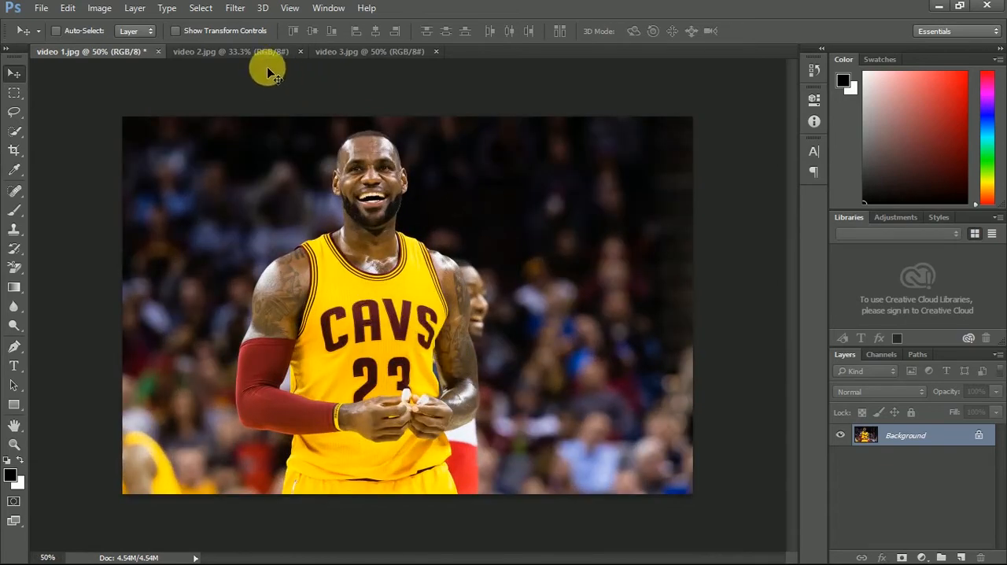
click(255, 53)
click(351, 50)
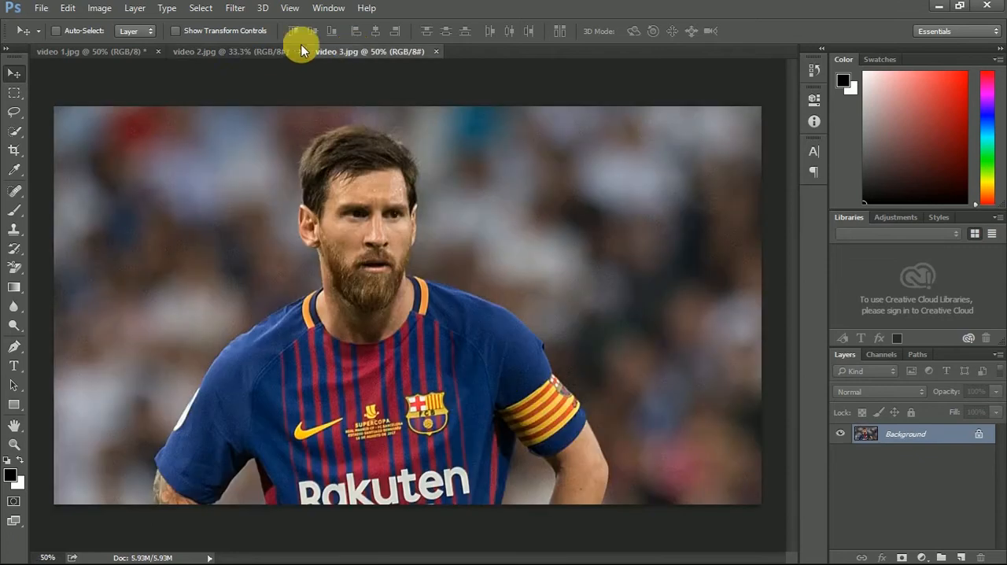
click(218, 37)
click(213, 31)
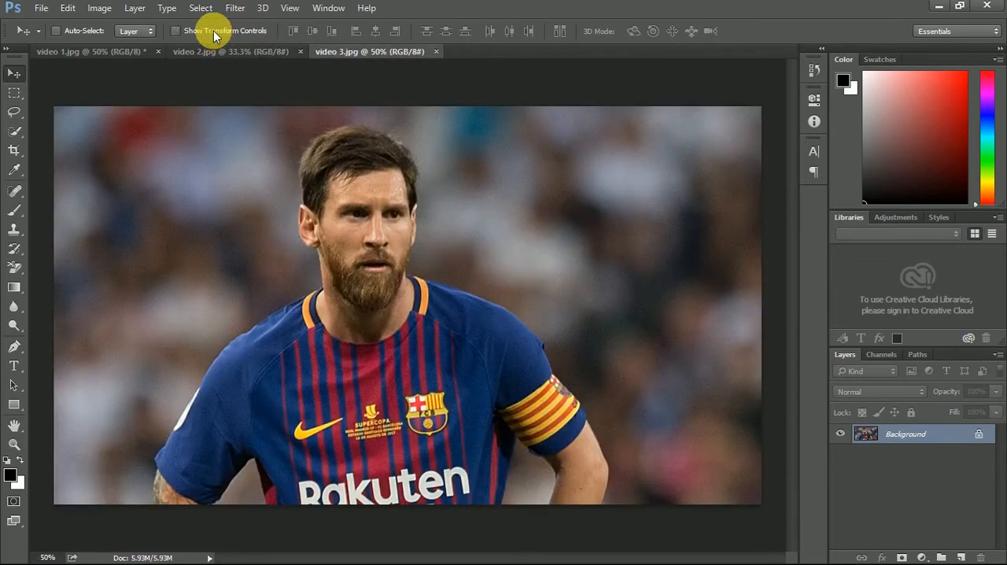
click(126, 51)
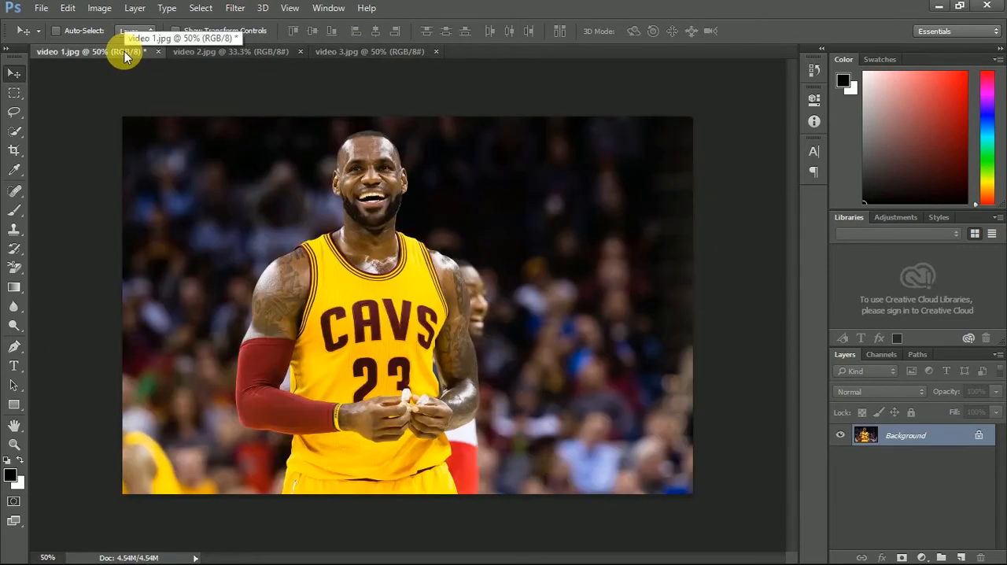
- Copy the hockey player image from video 2.jpg and the footballer image from video 3.jpg into video 1.jpg as layers
click(209, 48)
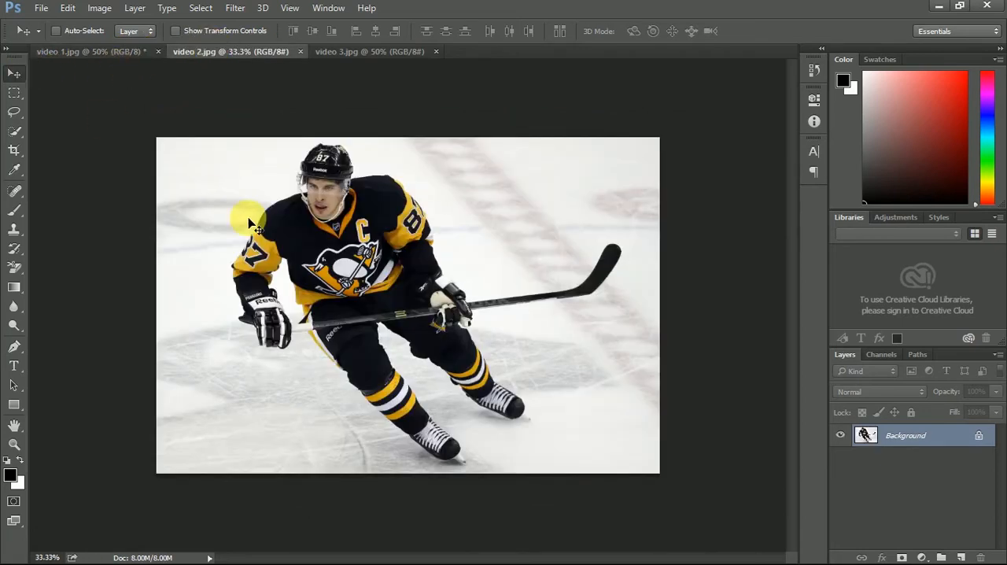
drag(248, 223, 130, 156)
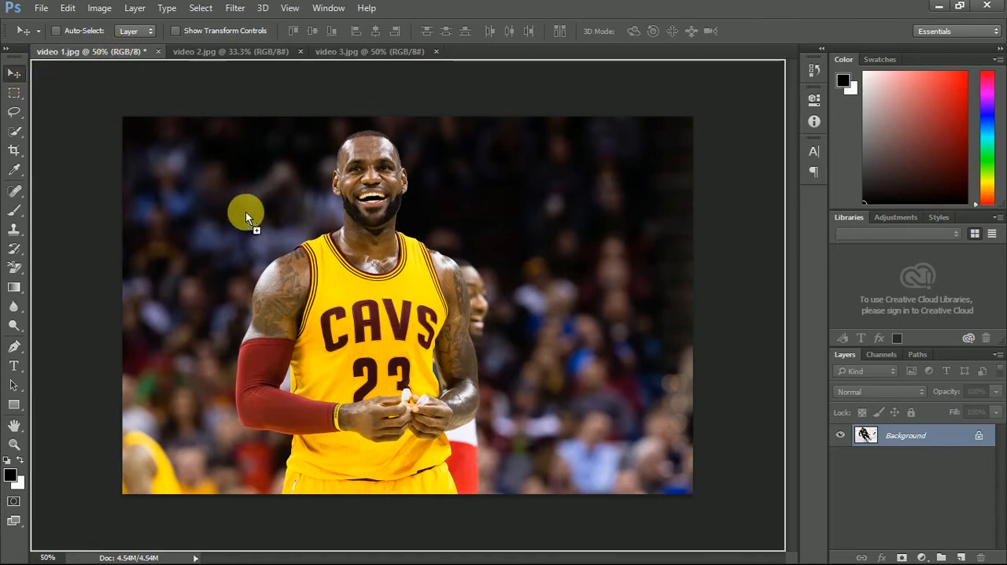
drag(246, 213, 248, 217)
click(407, 55)
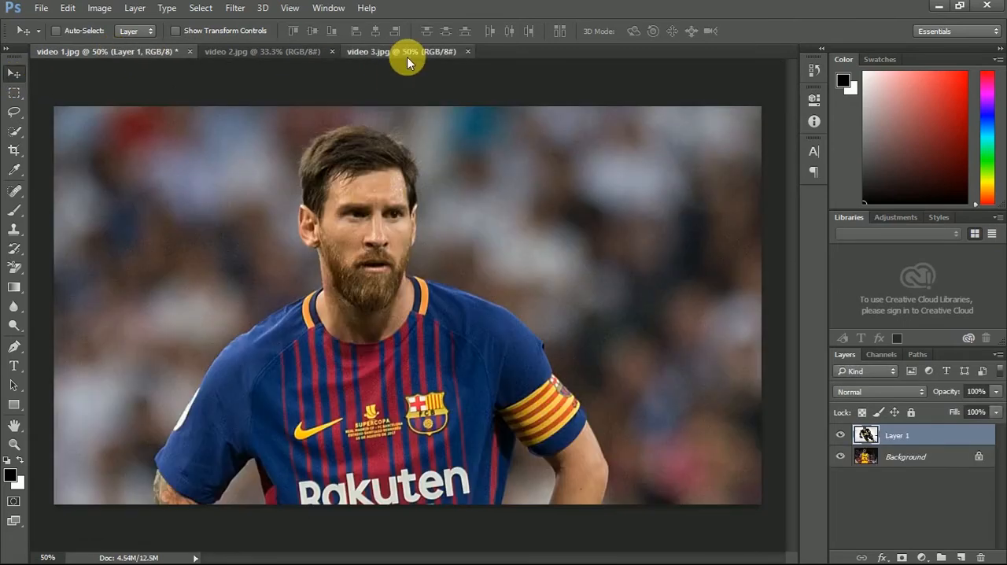
drag(369, 244, 372, 210)
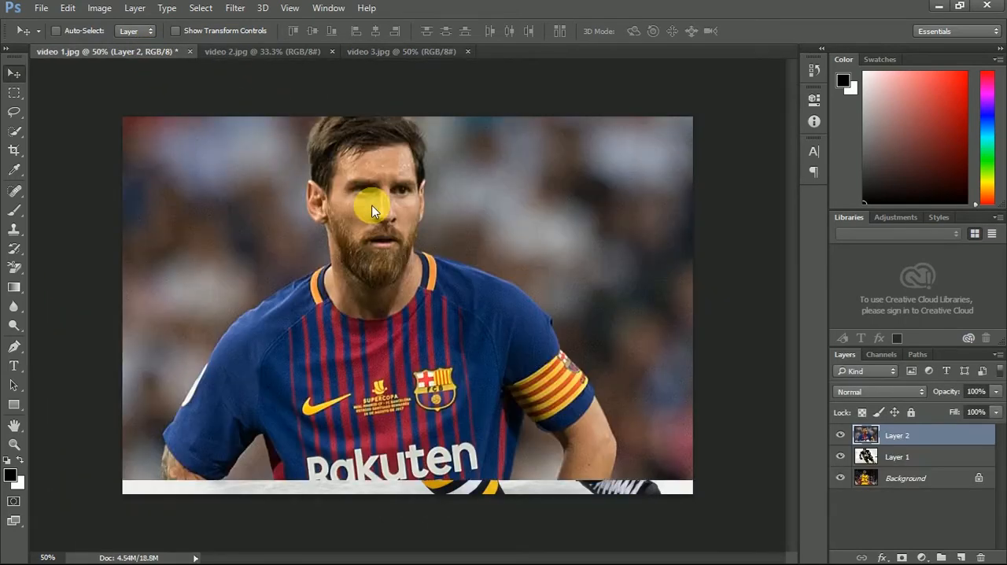
- Enlarge the canvas of video 1.jpg by a relative 50 cm in width and 25 cm in height
click(100, 8)
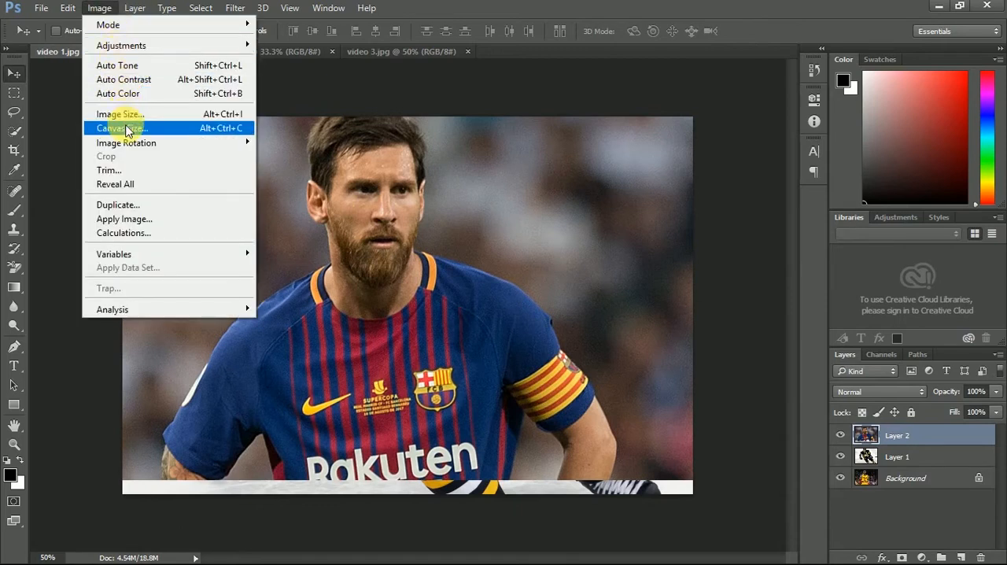
click(126, 130)
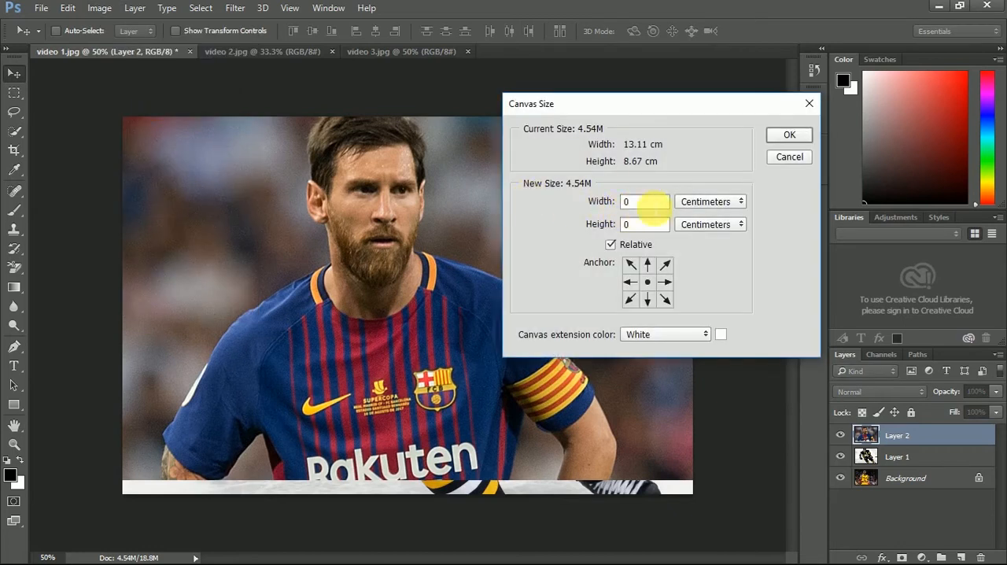
text(5)
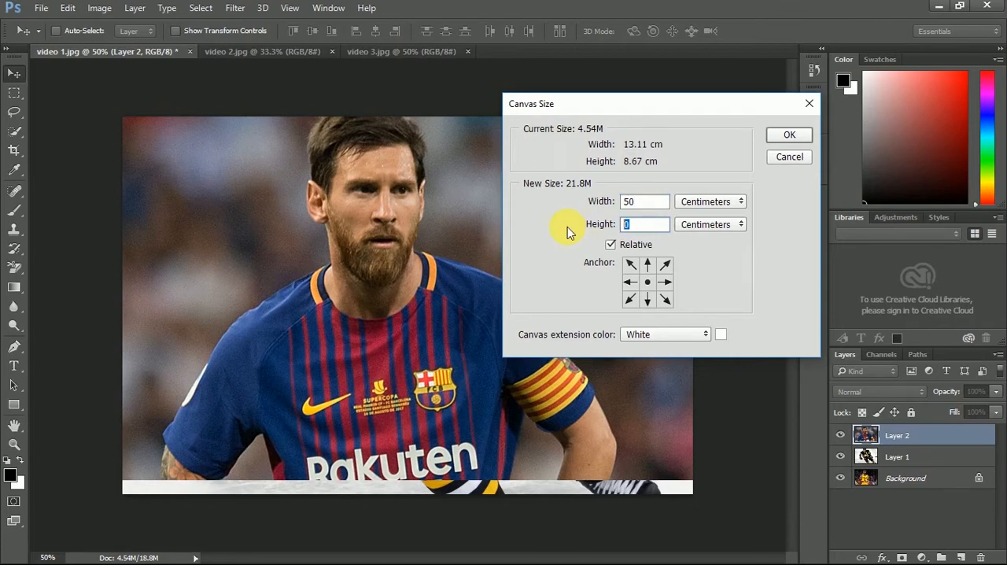
text(25)
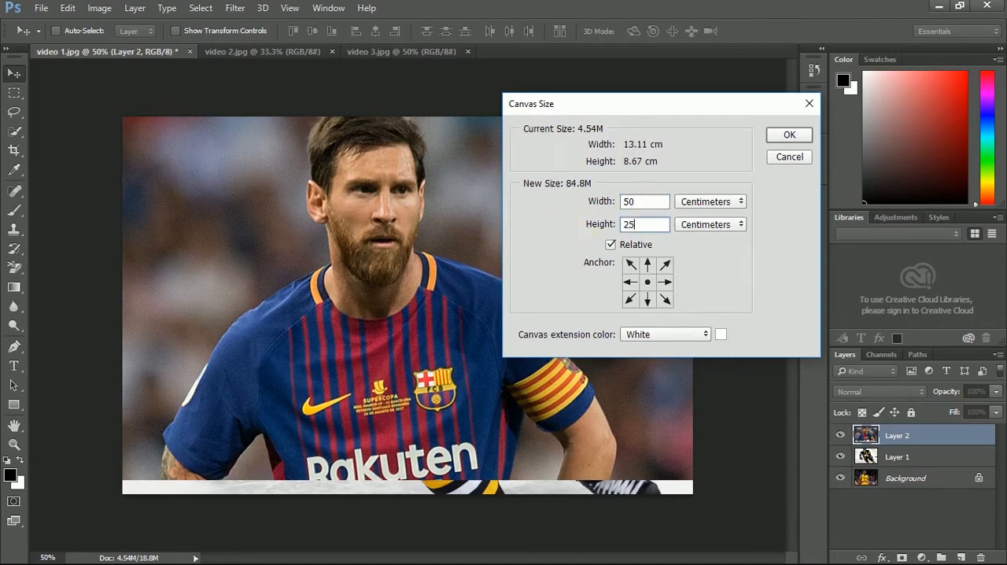
click(790, 137)
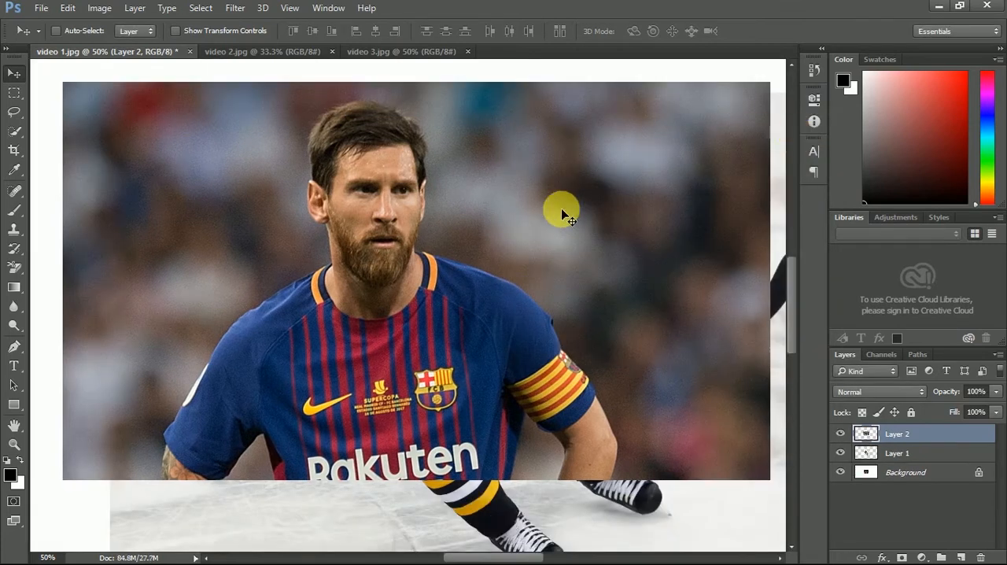
- Move the footballer layer to the left and the hockey player layer to the right of the basketball image
scroll(561, 210, right, 1)
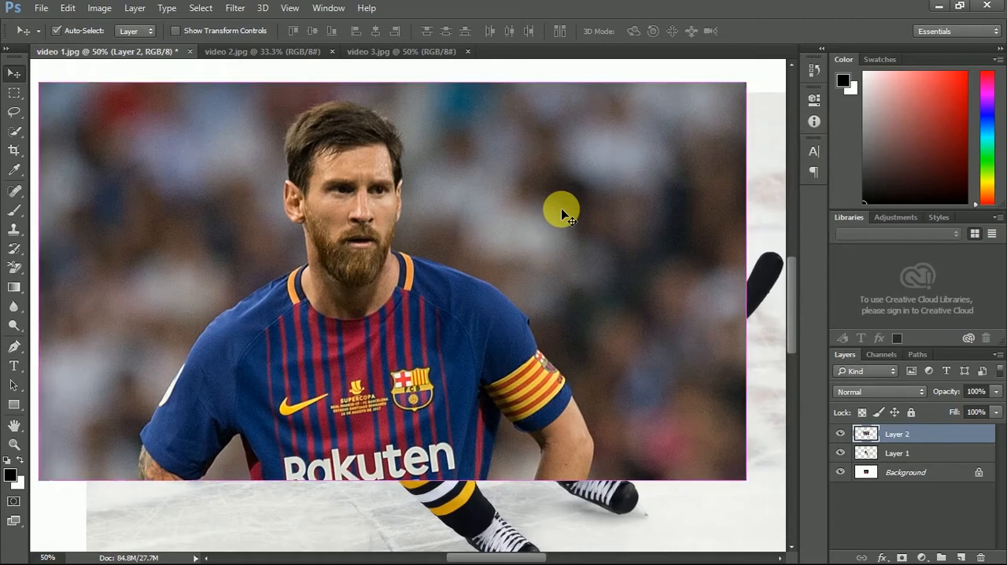
key(ctrl+minus)
key(ctrl+minus)
key(ctrl+minus)
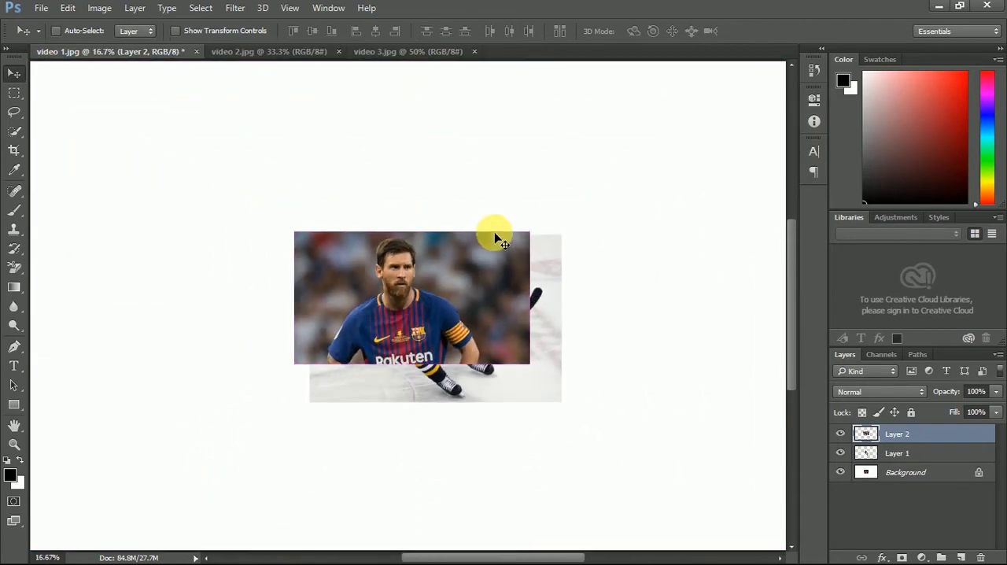
drag(420, 296, 201, 299)
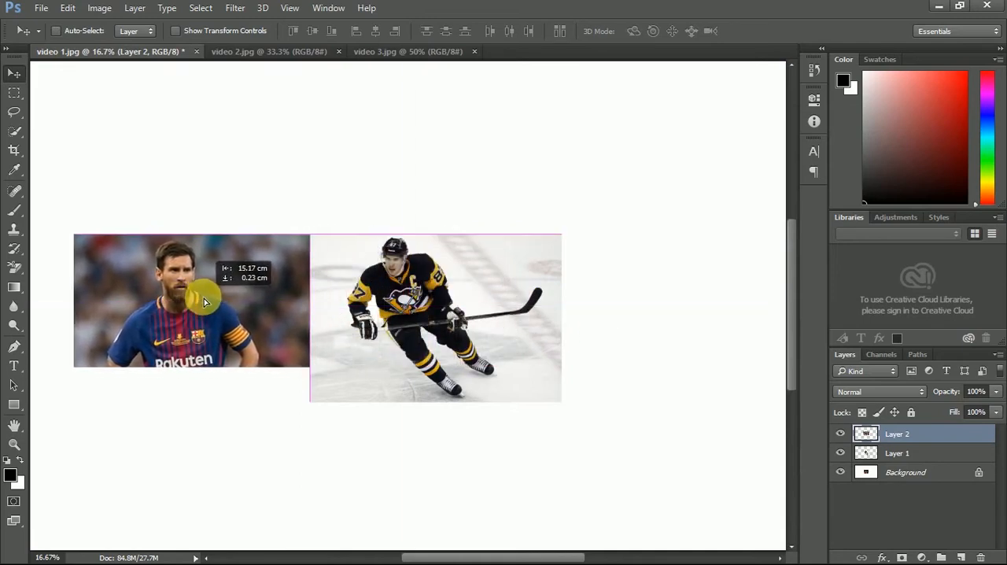
click(929, 456)
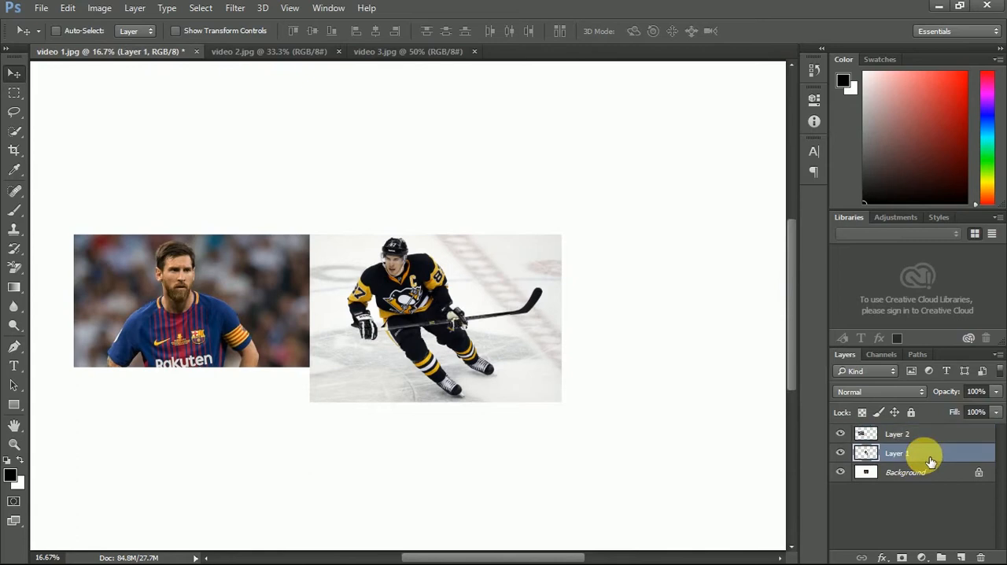
drag(517, 331, 713, 303)
mouse_move(275, 274)
mouse_down()
mouse_move(275, 294)
mouse_move(286, 299)
mouse_move(293, 281)
mouse_up()
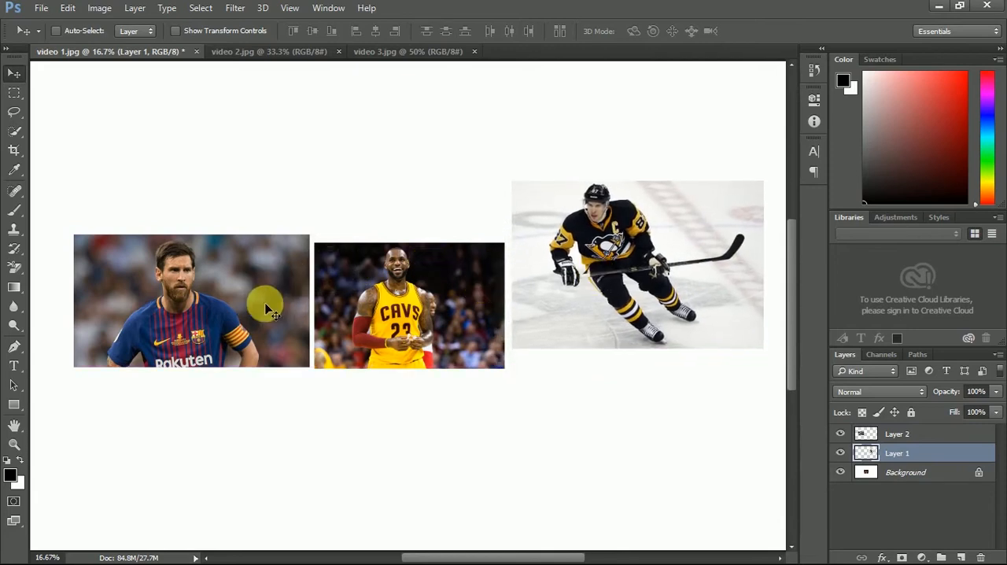
- Reposition the footballer and hockey player layers flush against the left and right edges of the basketball image
click(897, 434)
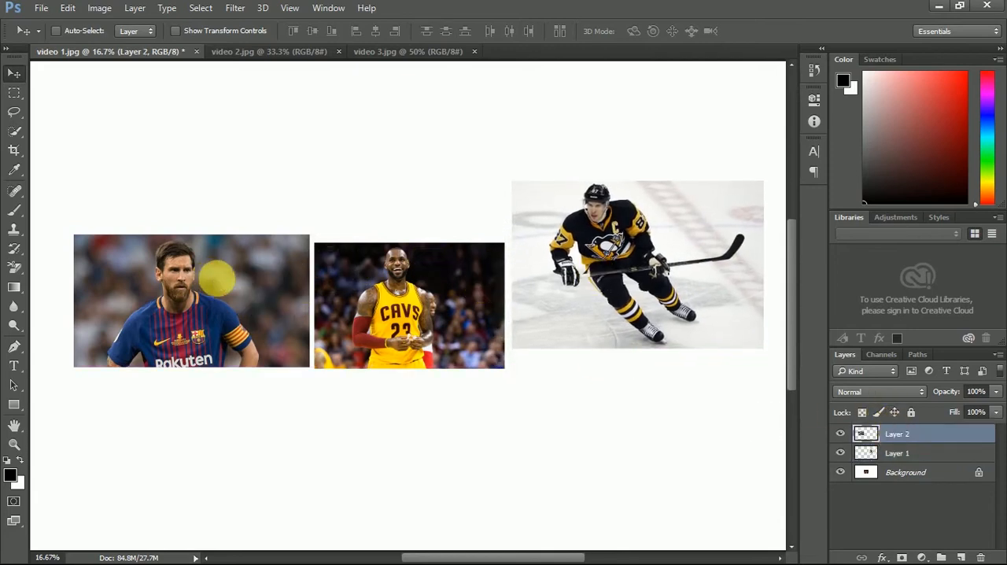
drag(211, 274, 215, 276)
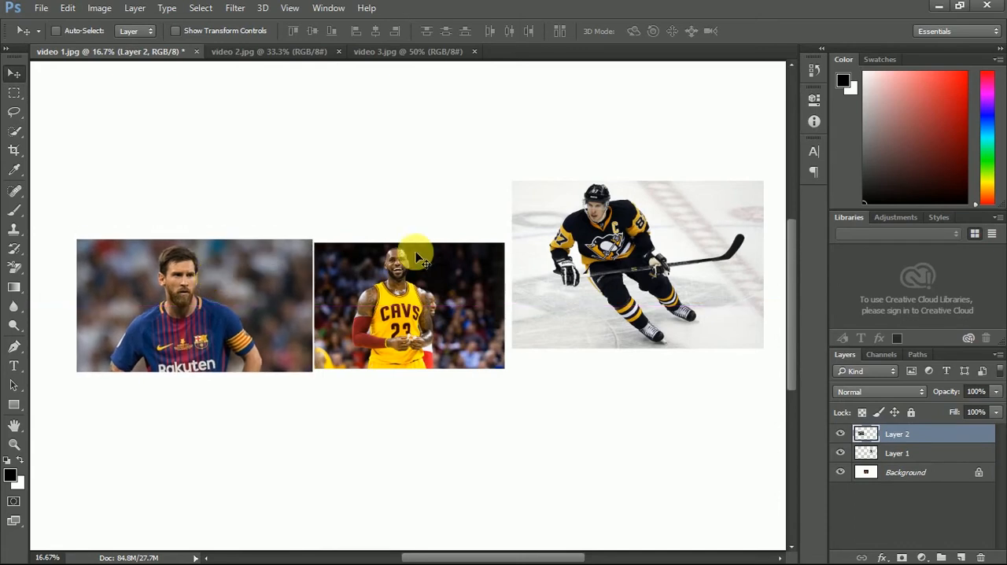
click(897, 454)
drag(724, 320, 707, 202)
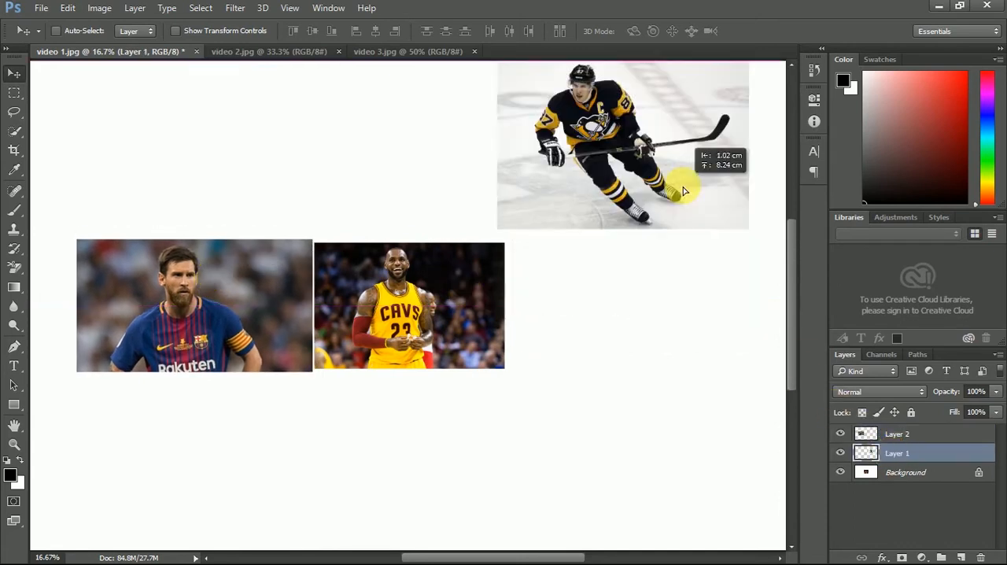
click(927, 437)
mouse_move(234, 294)
mouse_down()
mouse_move(226, 269)
mouse_move(232, 297)
mouse_up()
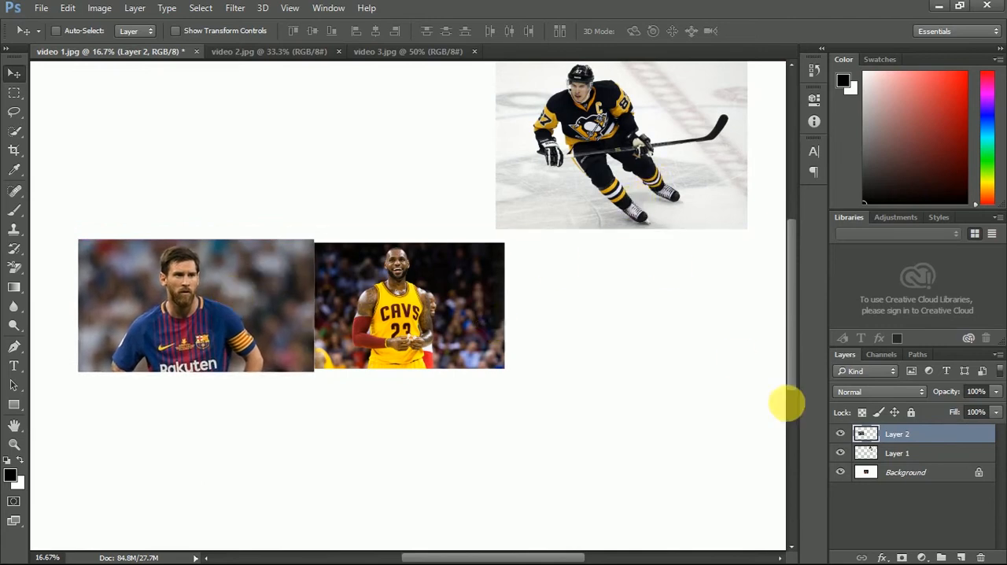
click(897, 454)
drag(615, 174, 620, 319)
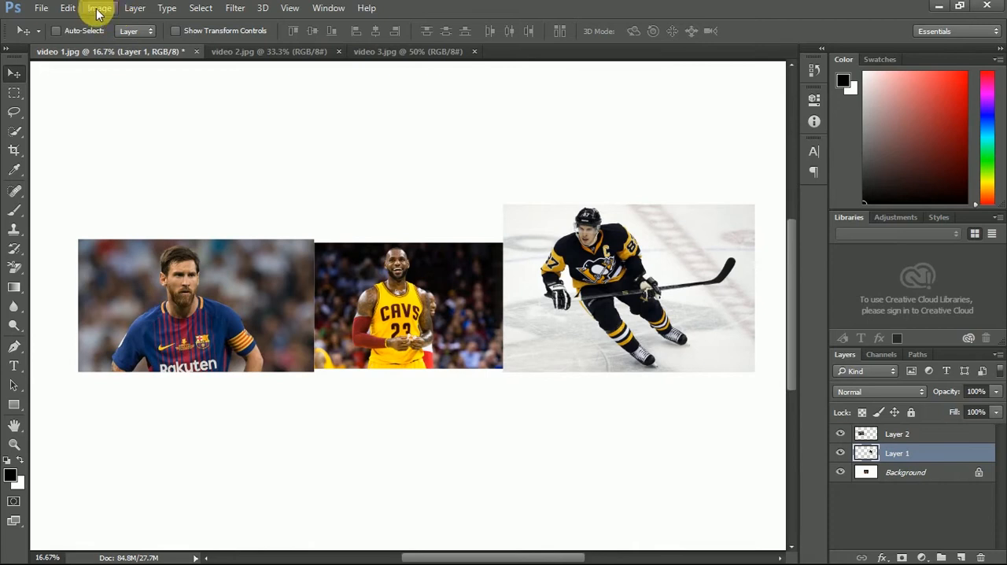
- Scale the hockey player layer with Free Transform to about 81% width and 79% height, matching the footballer image's height
click(68, 8)
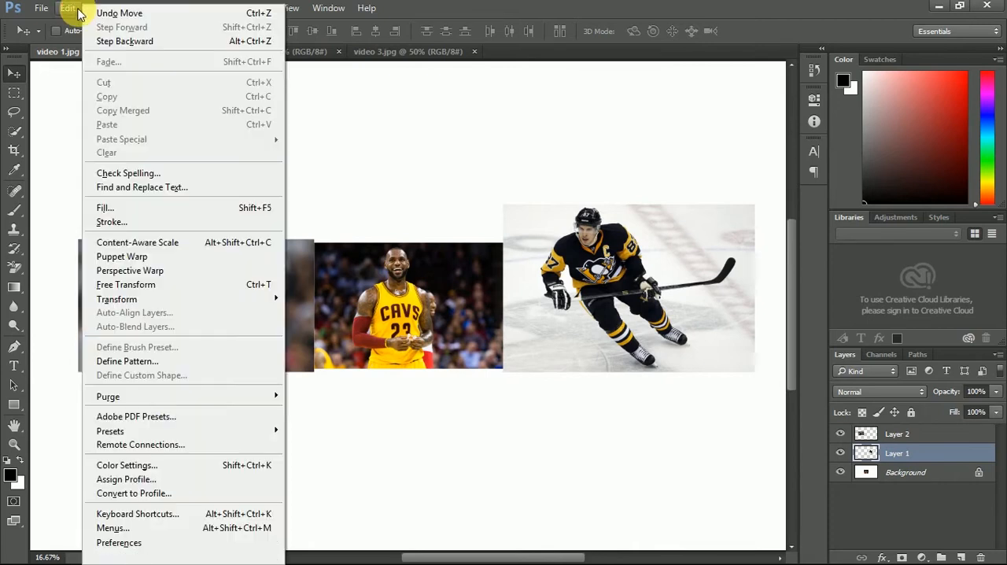
click(164, 286)
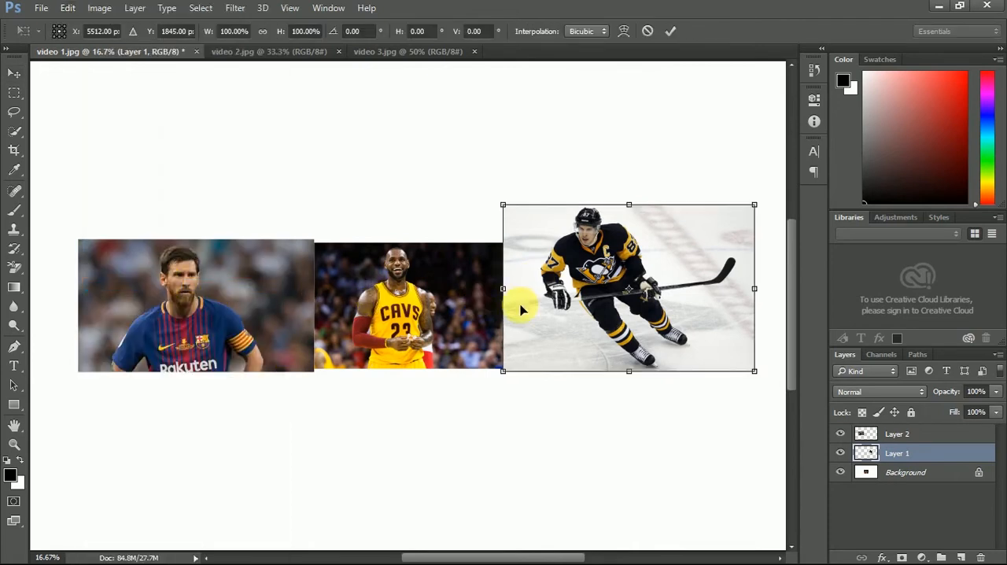
drag(754, 204, 708, 240)
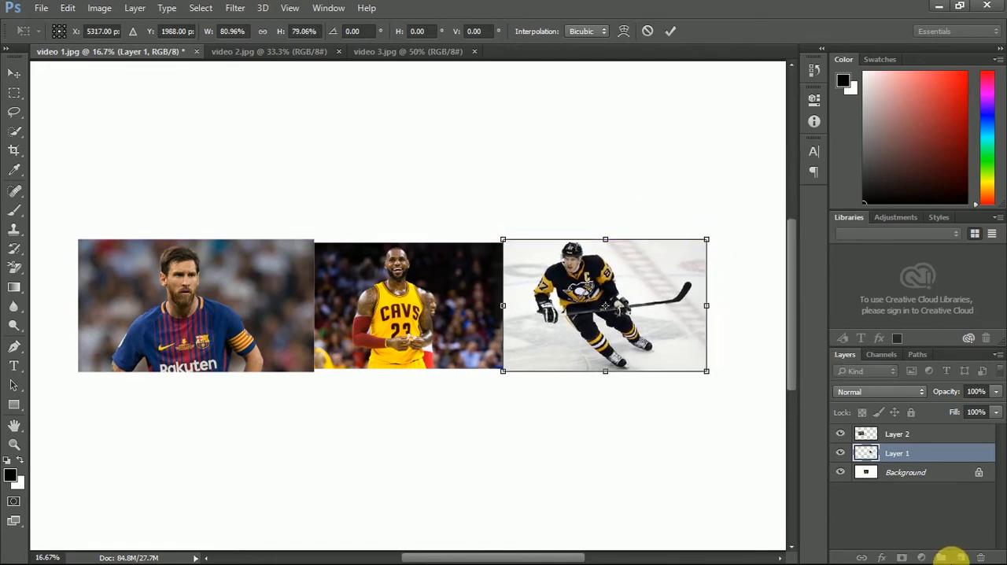
key(Return)
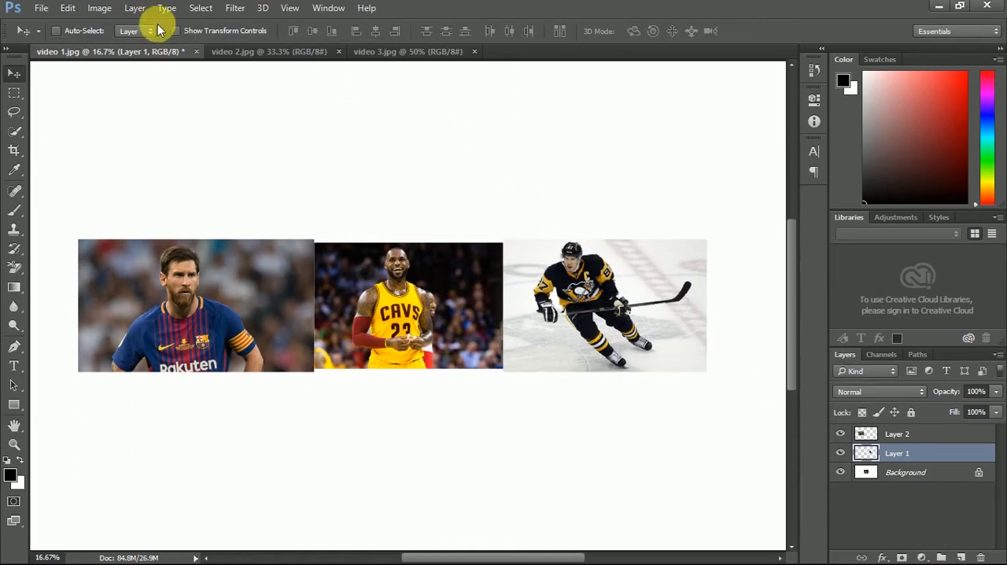
- Trim the white canvas away from all four sides, based on the top left pixel color
click(69, 9)
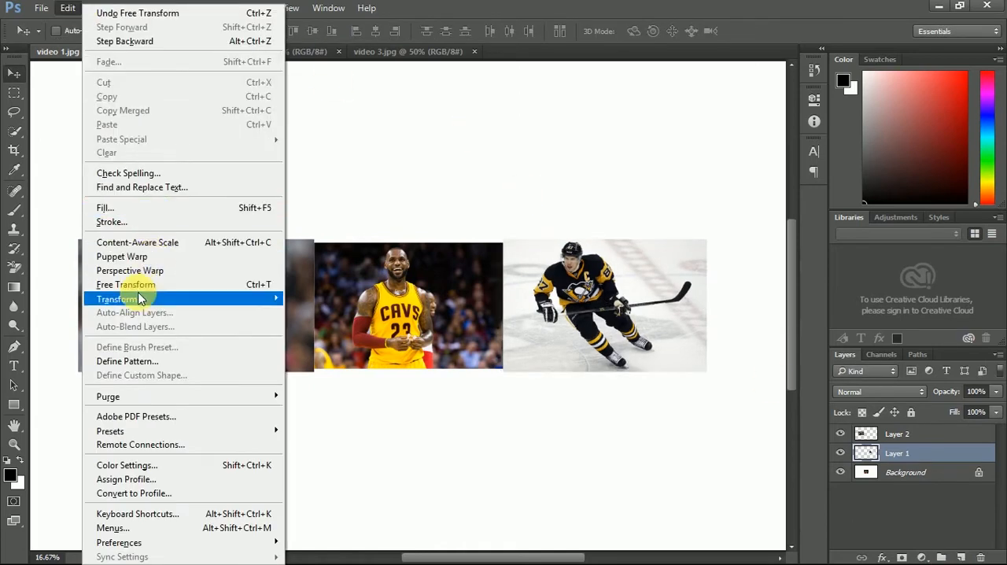
click(960, 539)
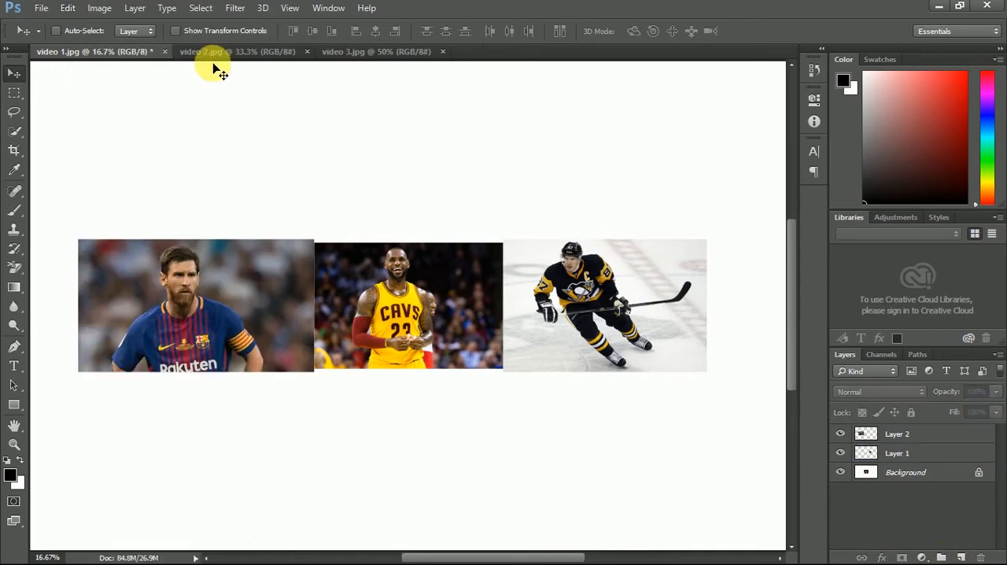
click(91, 11)
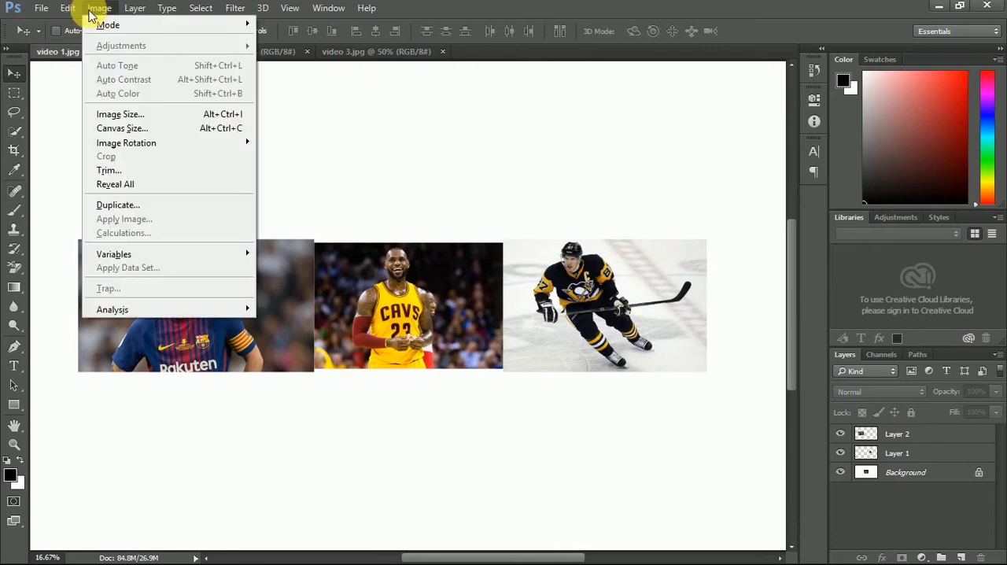
click(104, 170)
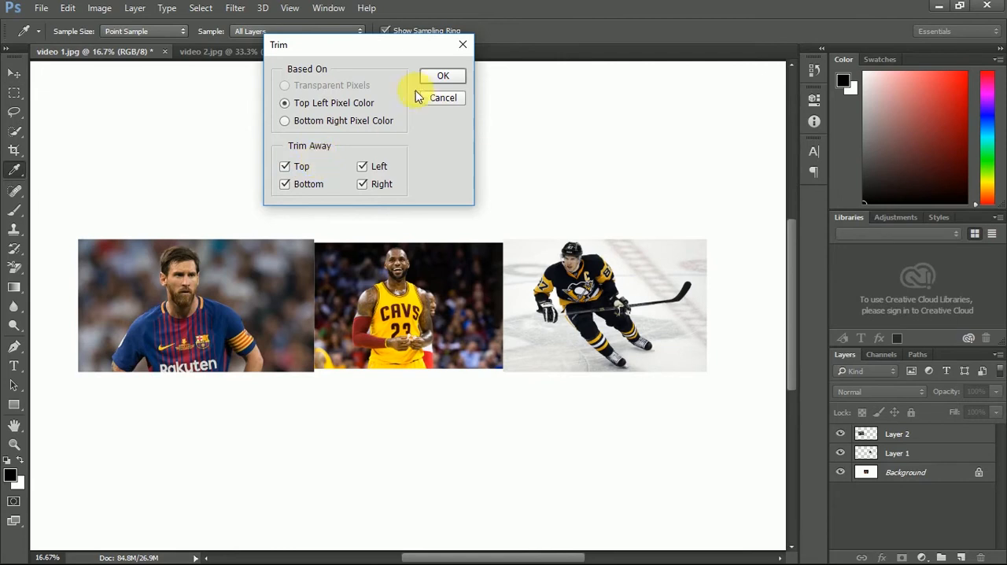
click(441, 79)
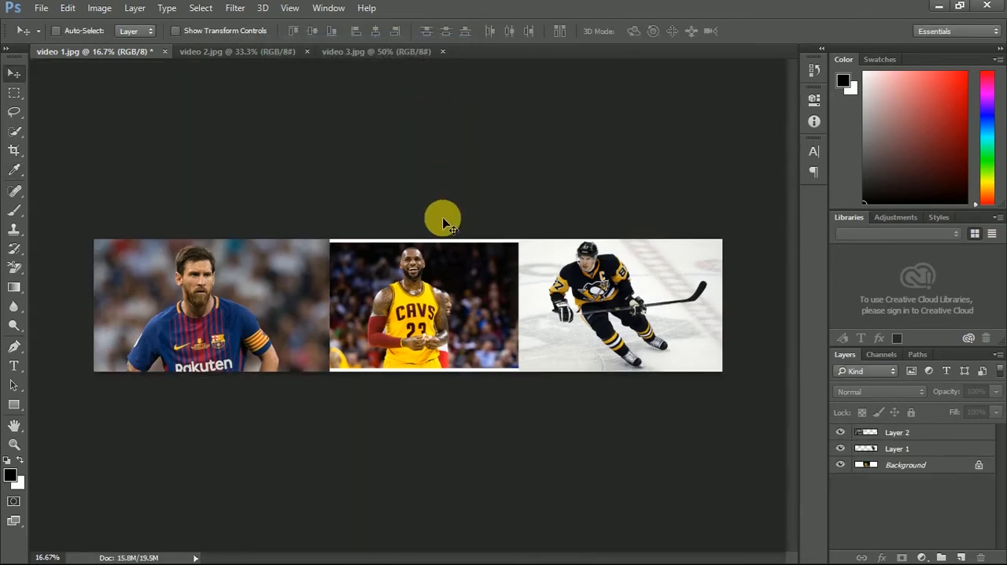
- Add a layer mask to each of the three image layers: Background, Layer 1 and Layer 2
click(904, 470)
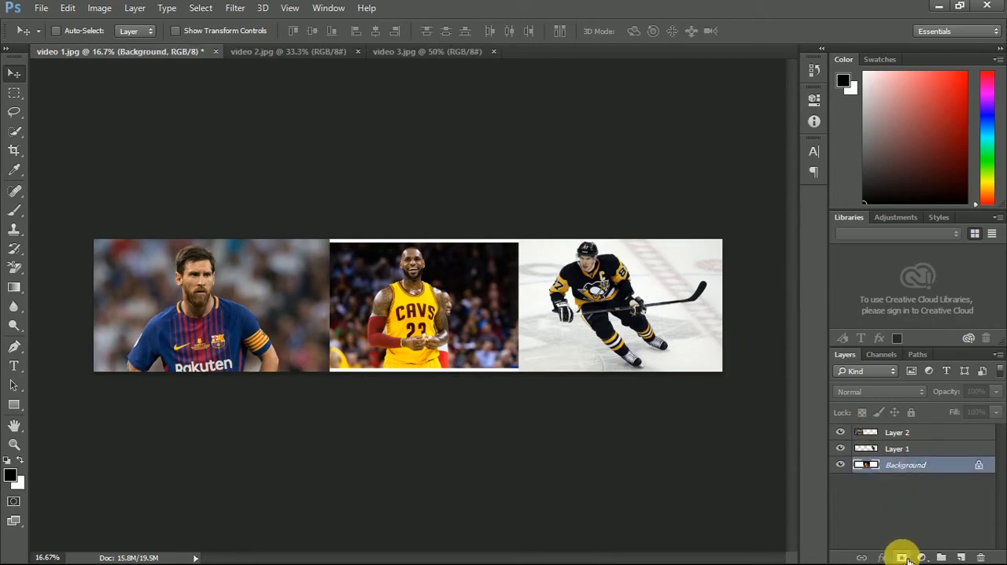
click(903, 558)
click(919, 449)
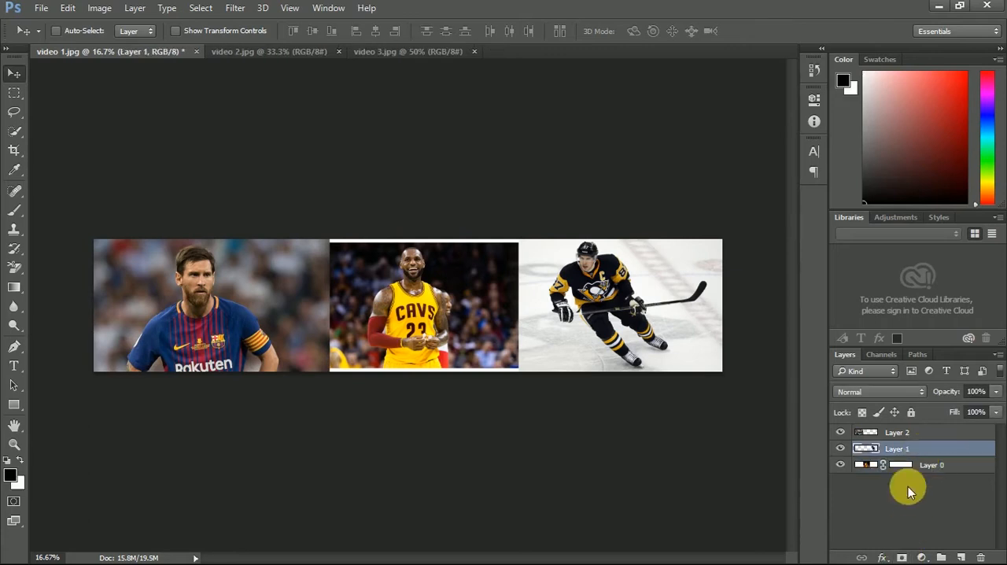
click(919, 432)
click(904, 558)
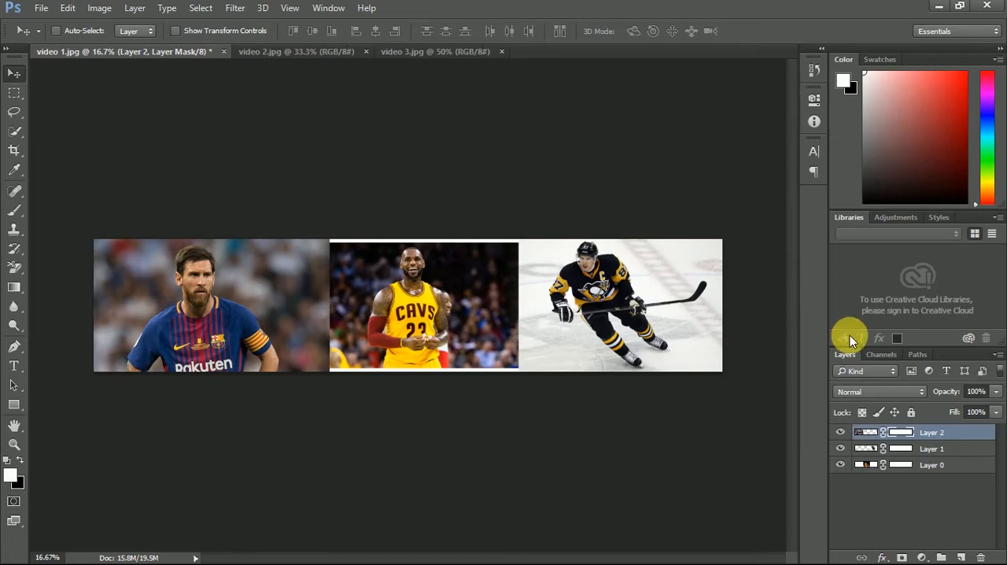
- Stretch the basketball layer vertically with Free Transform to about 112% height, extending it past both white strips
click(953, 465)
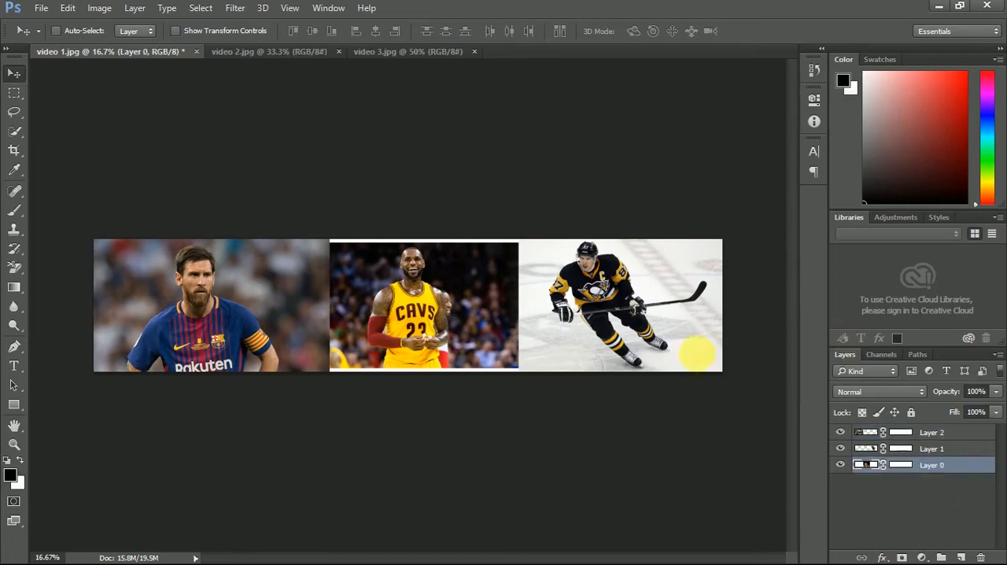
click(69, 9)
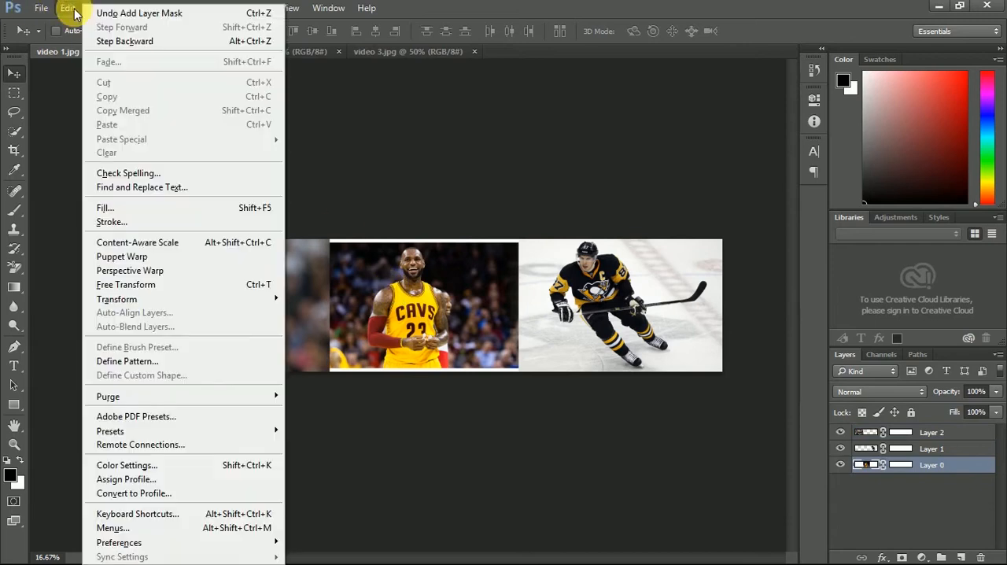
click(153, 284)
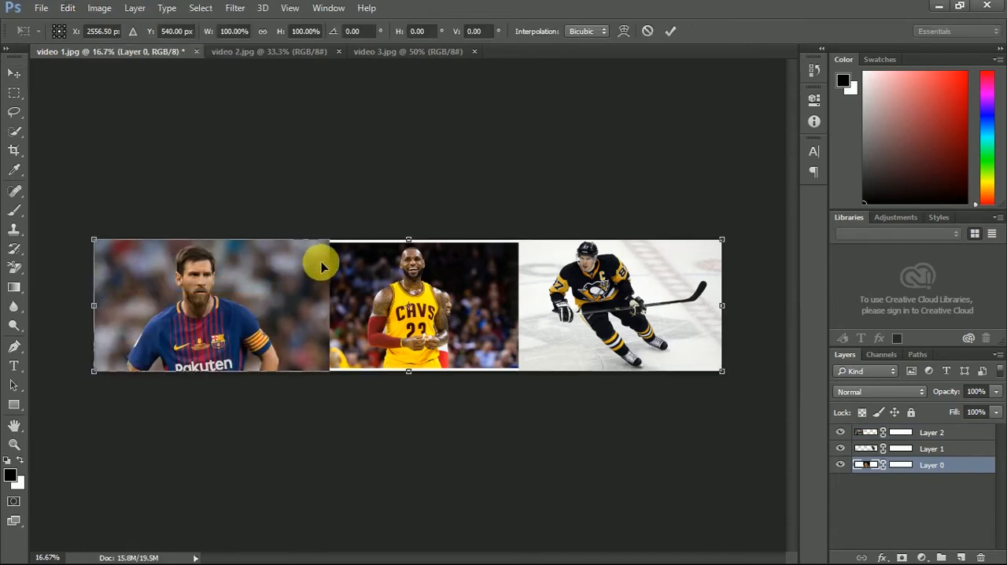
drag(409, 238, 409, 232)
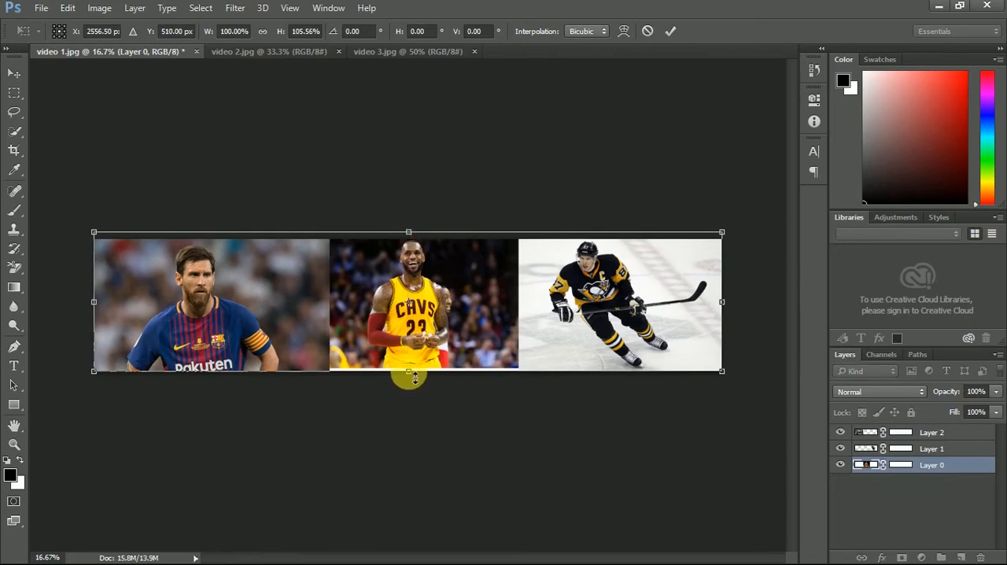
drag(408, 376, 408, 382)
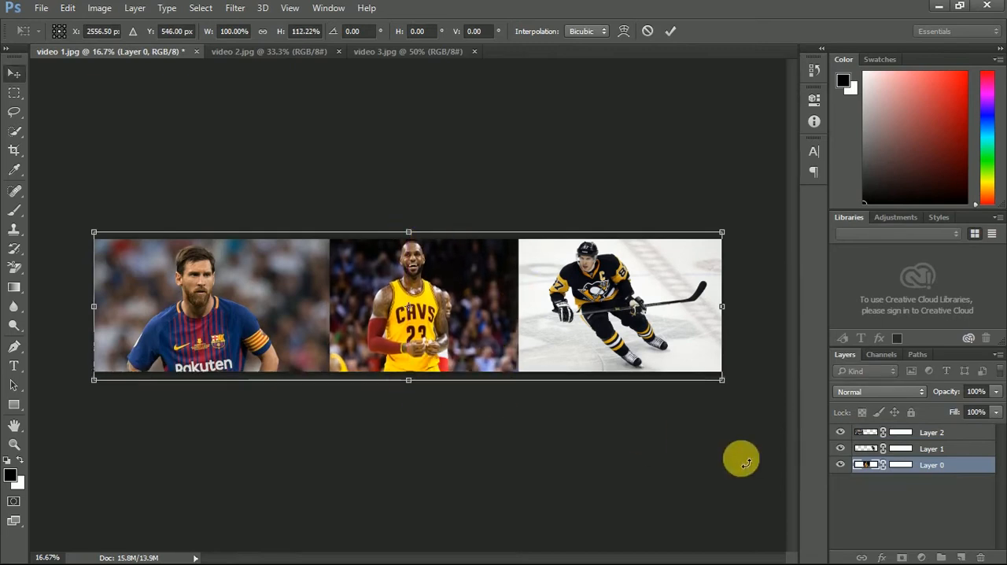
key(Return)
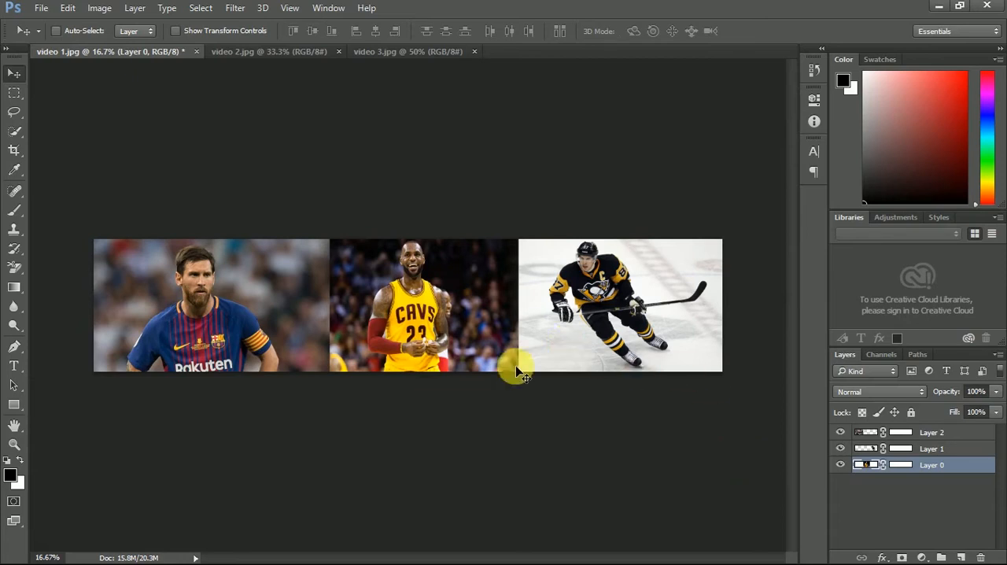
- Shift the footballer layer slightly down and realign it flush with the canvas's top edge
click(909, 434)
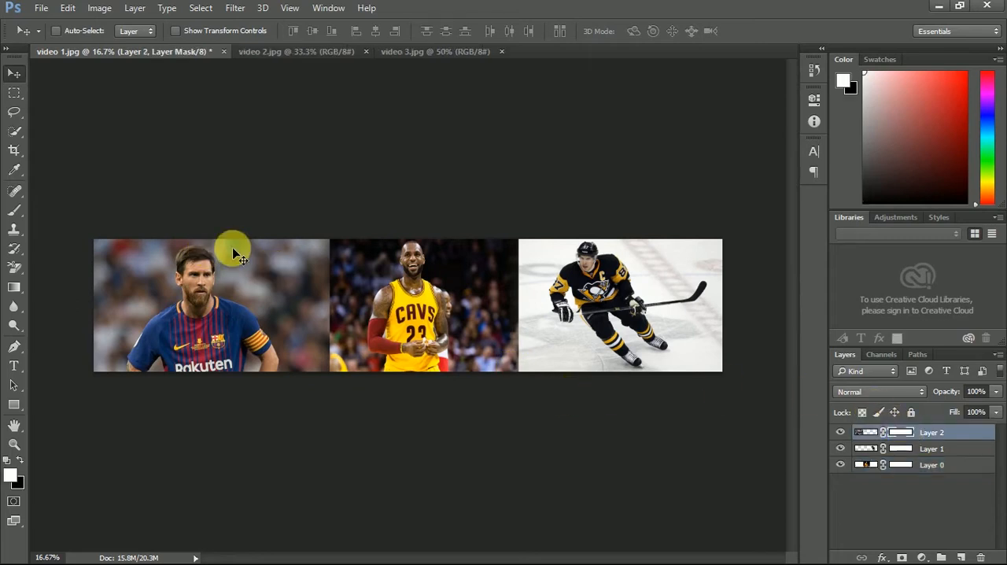
click(867, 434)
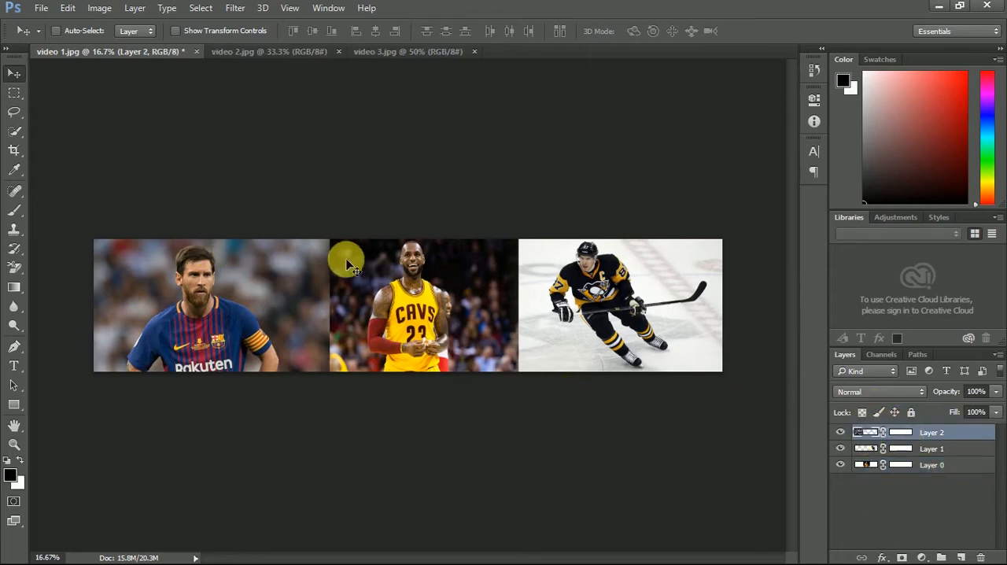
mouse_move(198, 309)
mouse_down()
mouse_move(226, 314)
mouse_move(200, 311)
mouse_up()
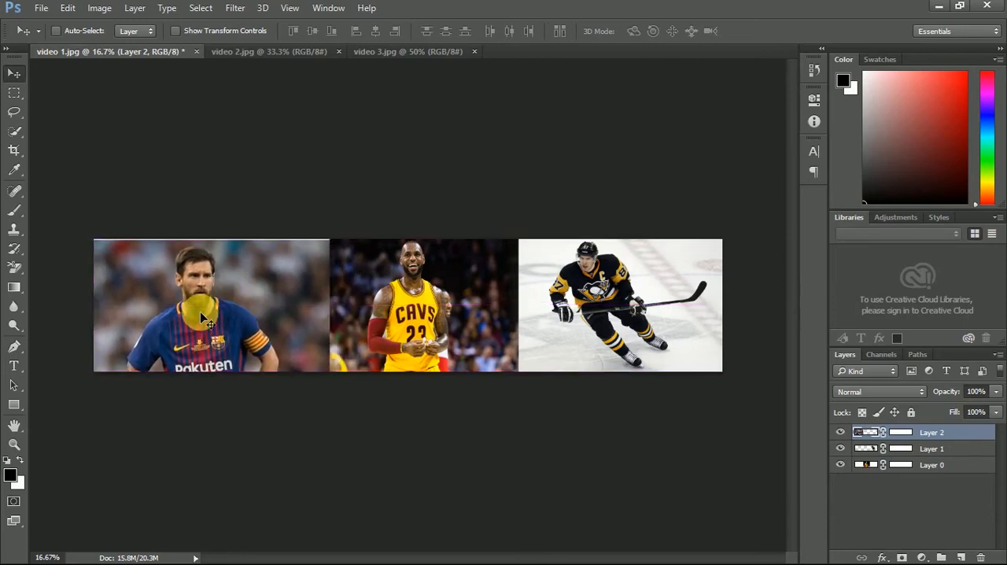
click(902, 497)
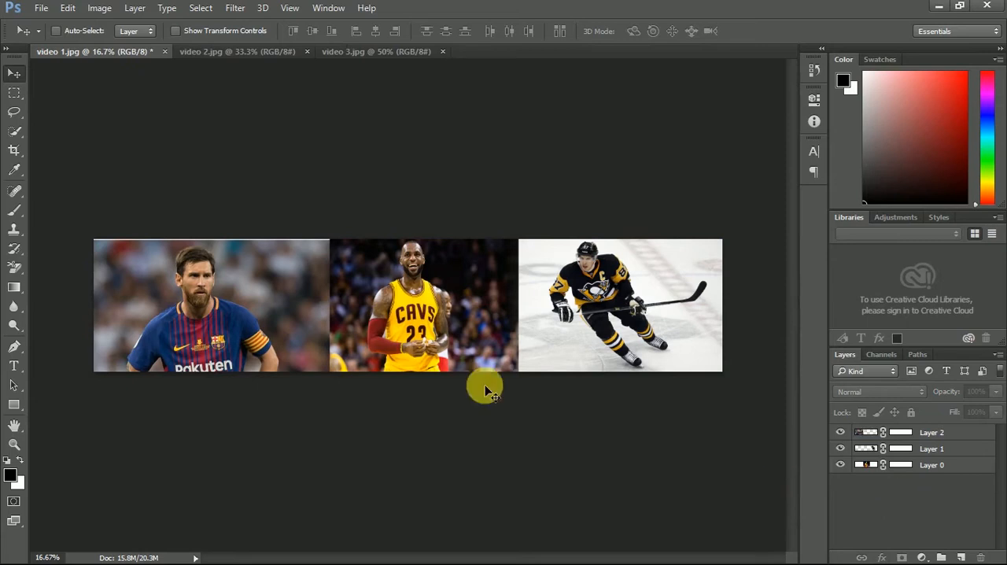
click(228, 276)
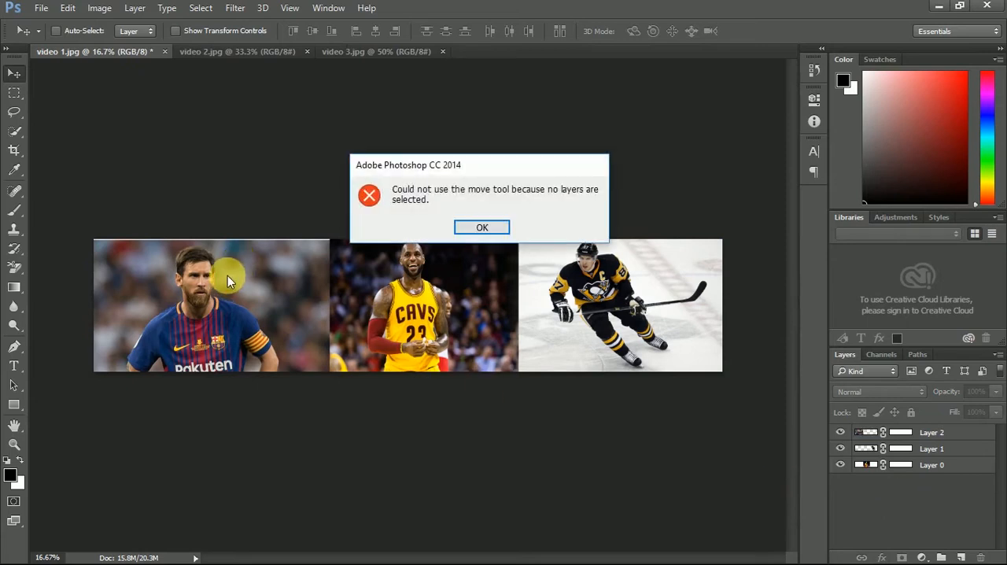
click(482, 225)
click(872, 432)
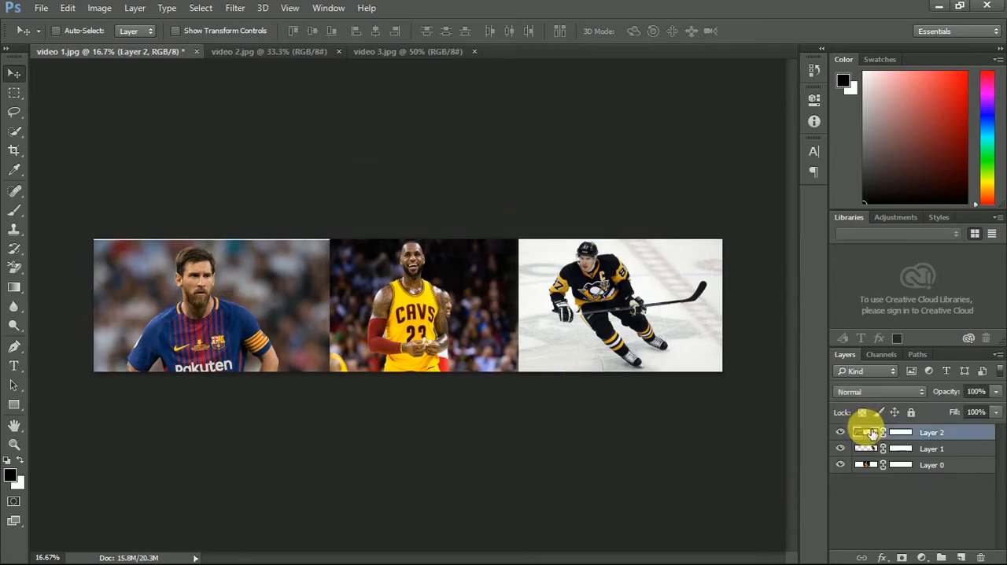
drag(270, 281, 267, 274)
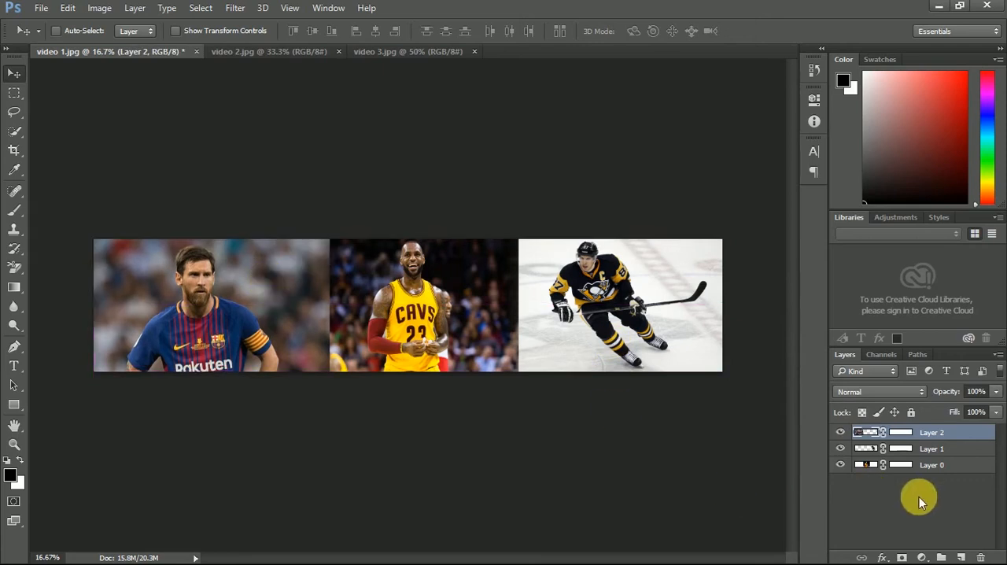
- Set up a linear gradient for the footballer's layer mask, with a black 000000 start stop and a near-white fefefe end stop
click(15, 288)
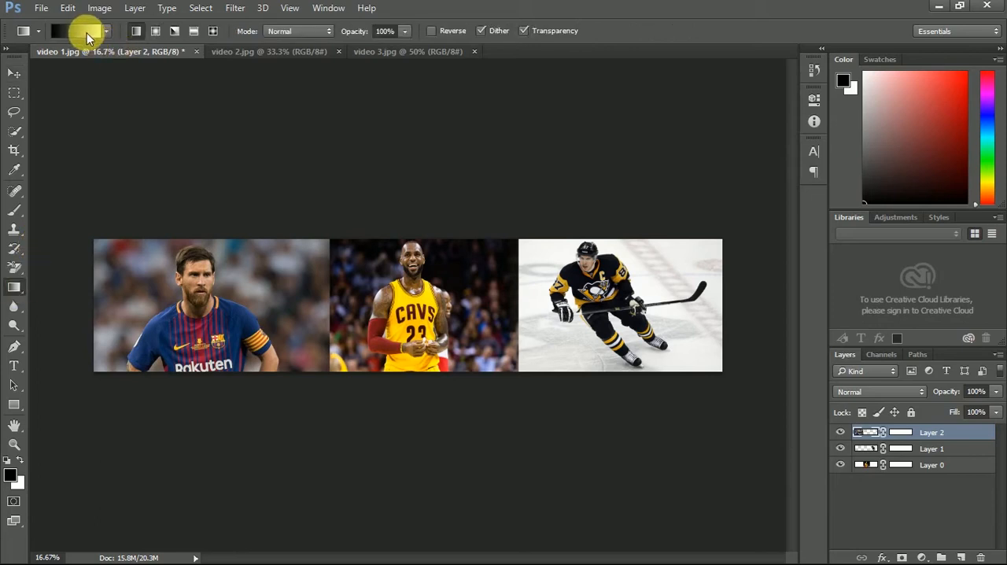
click(903, 432)
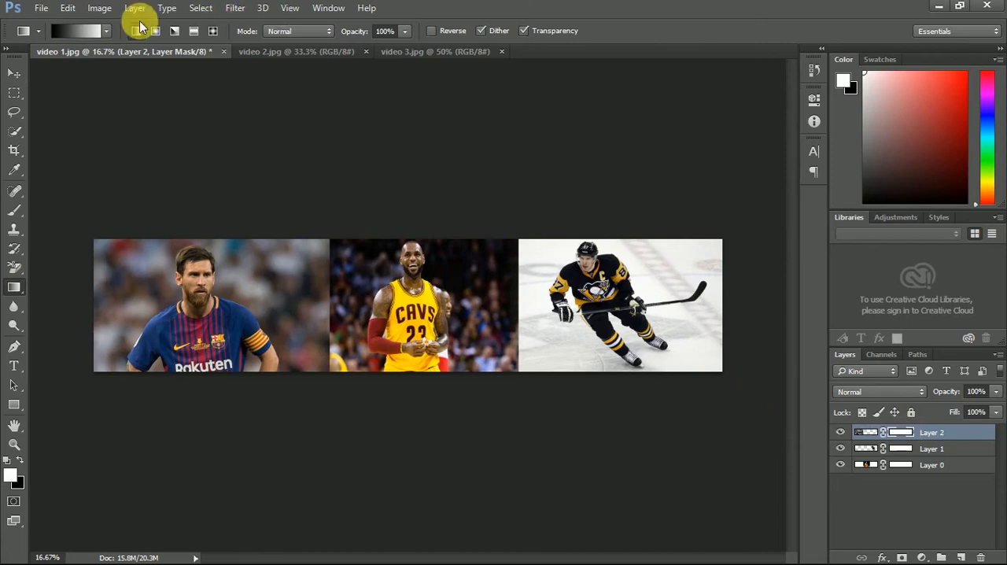
click(89, 30)
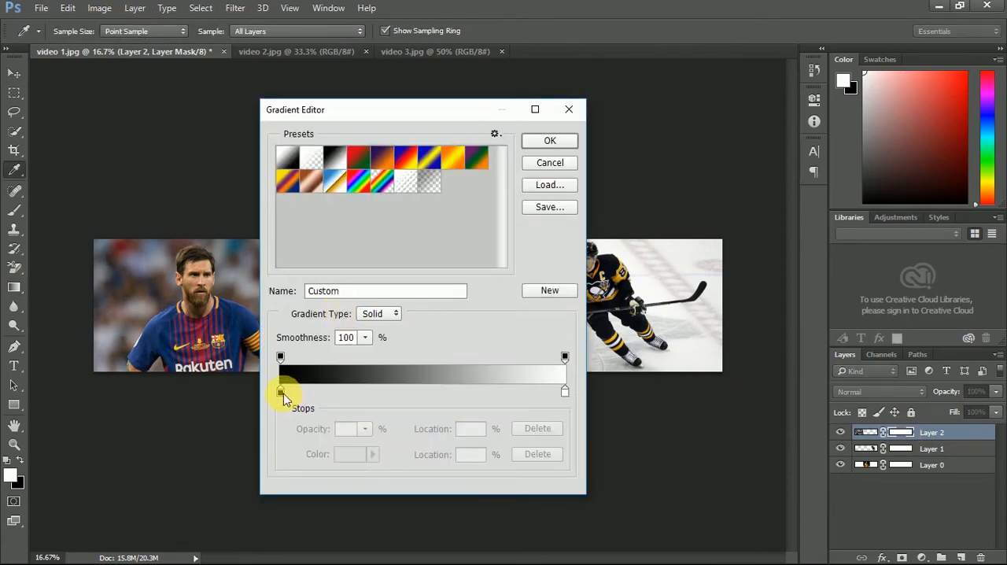
click(281, 391)
click(350, 454)
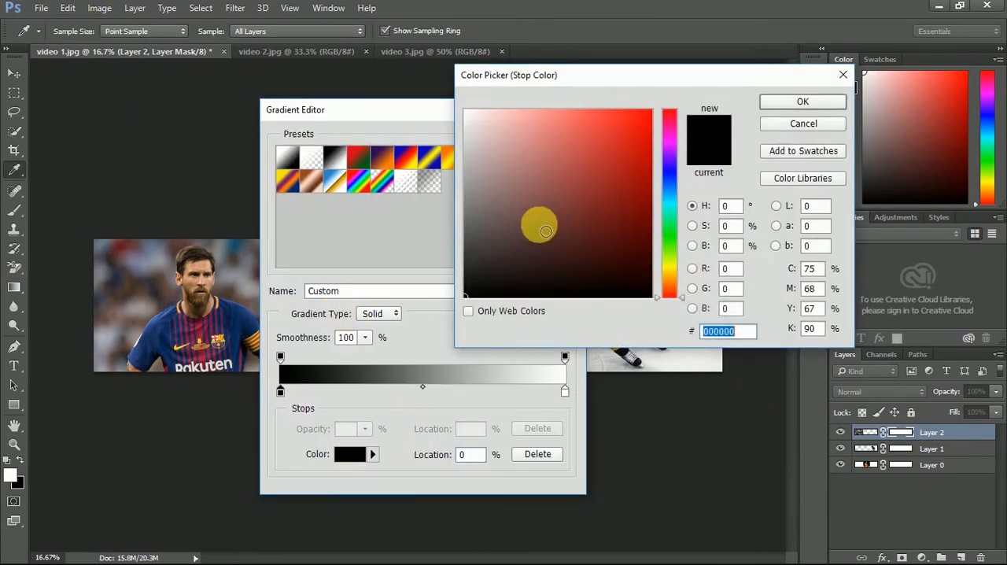
click(799, 108)
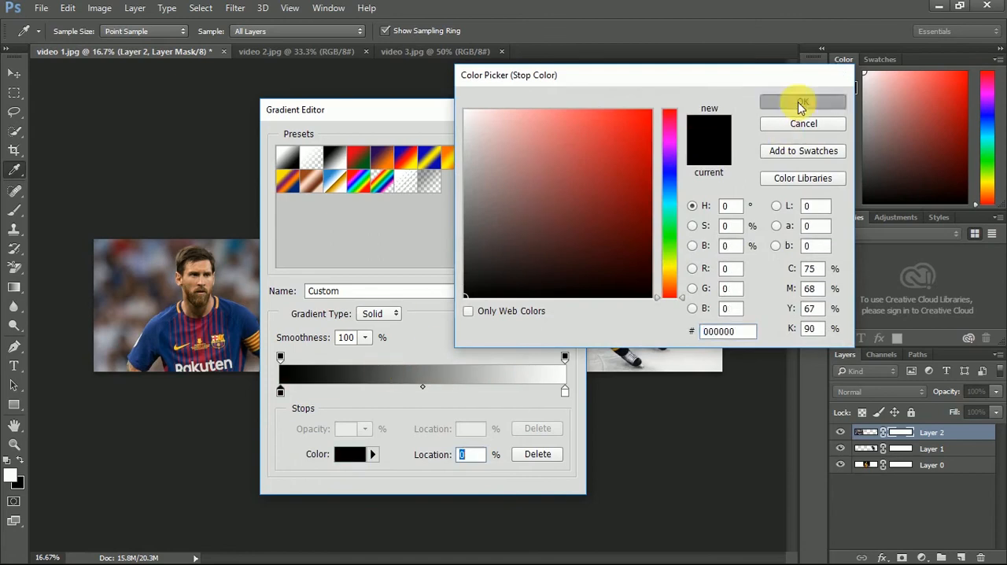
click(565, 391)
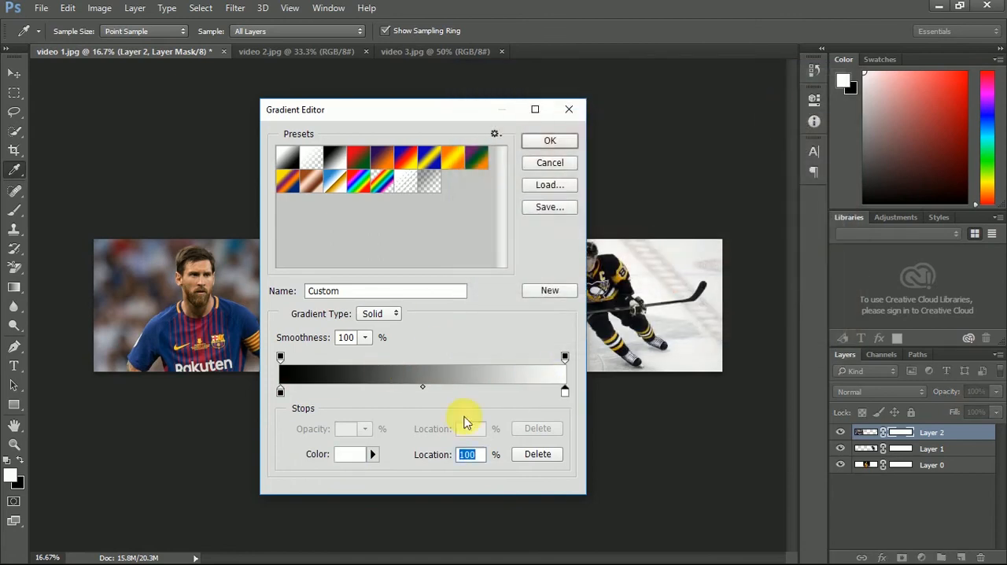
click(349, 460)
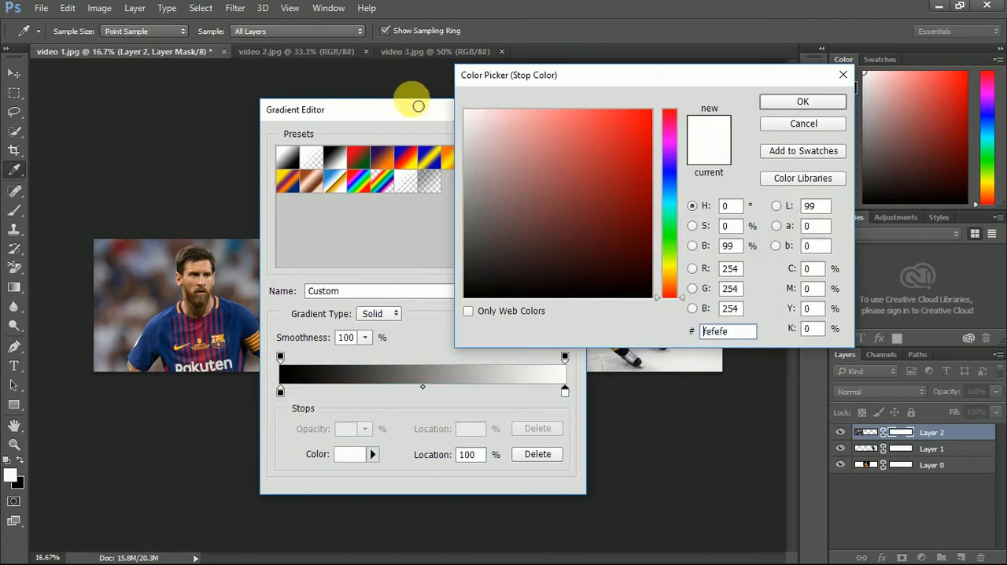
click(796, 105)
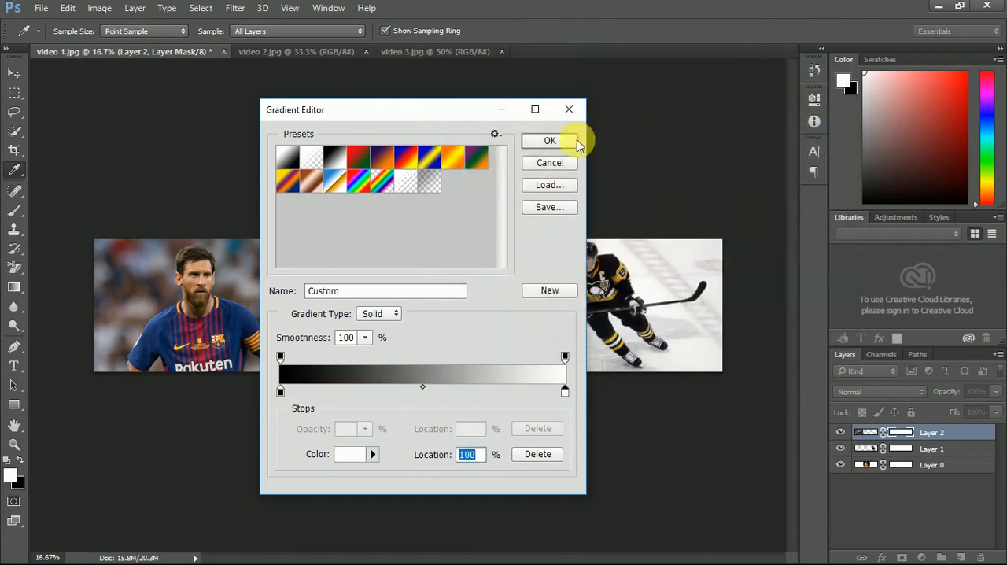
click(571, 142)
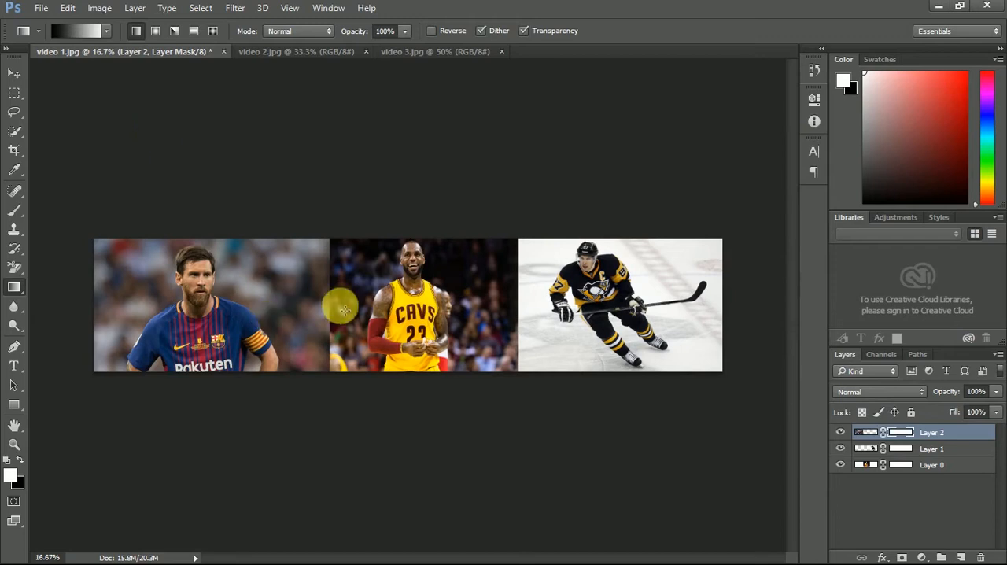
- Fade the inner edges of the footballer and hockey player with short horizontal gradients on the masks of Layer 2 and Layer 1
drag(334, 309, 326, 309)
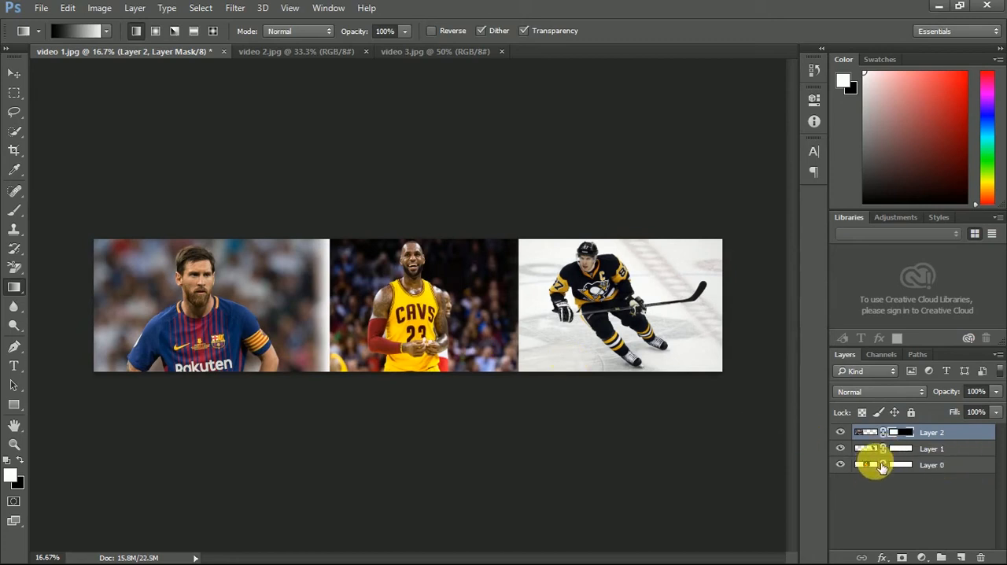
click(911, 449)
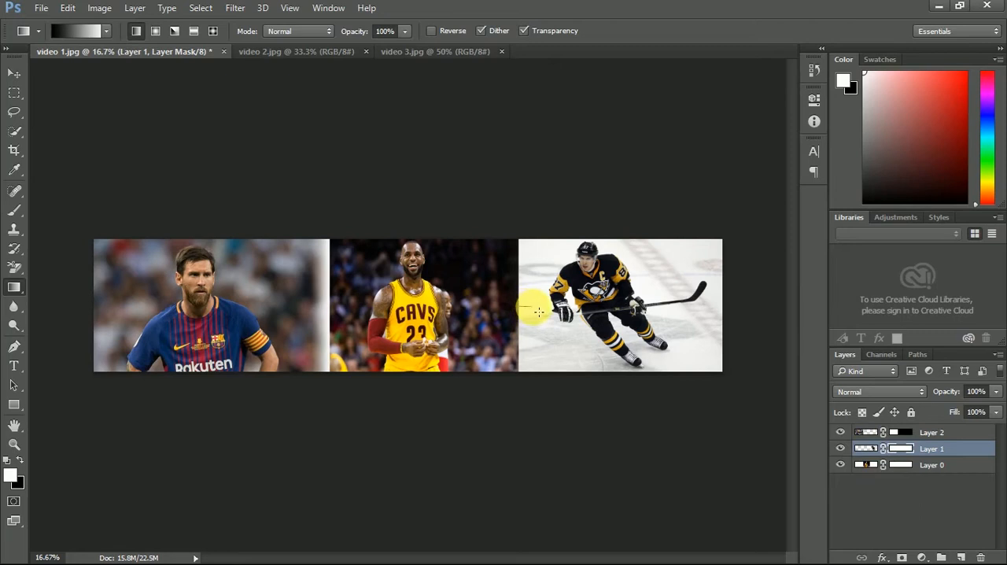
drag(544, 310, 544, 310)
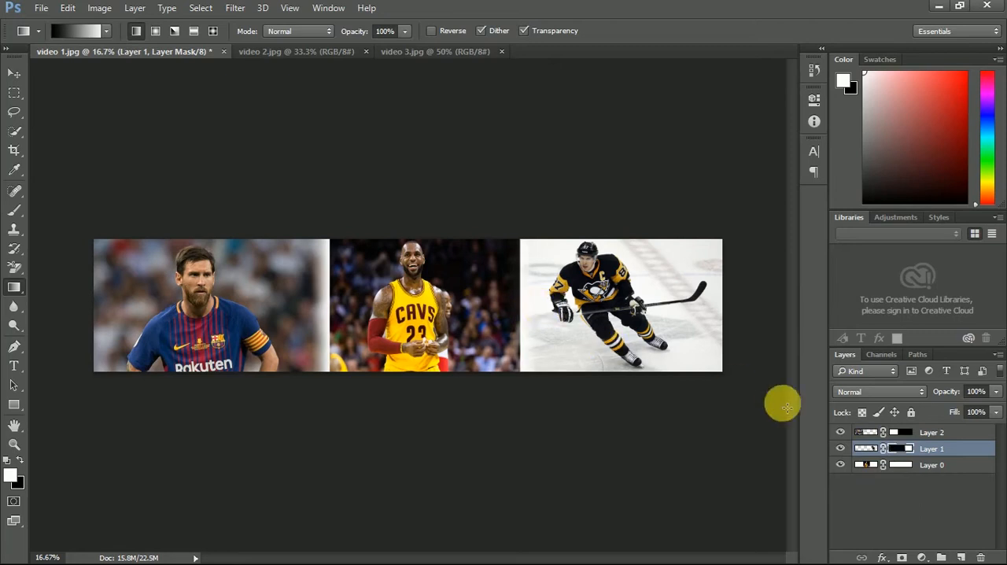
click(936, 464)
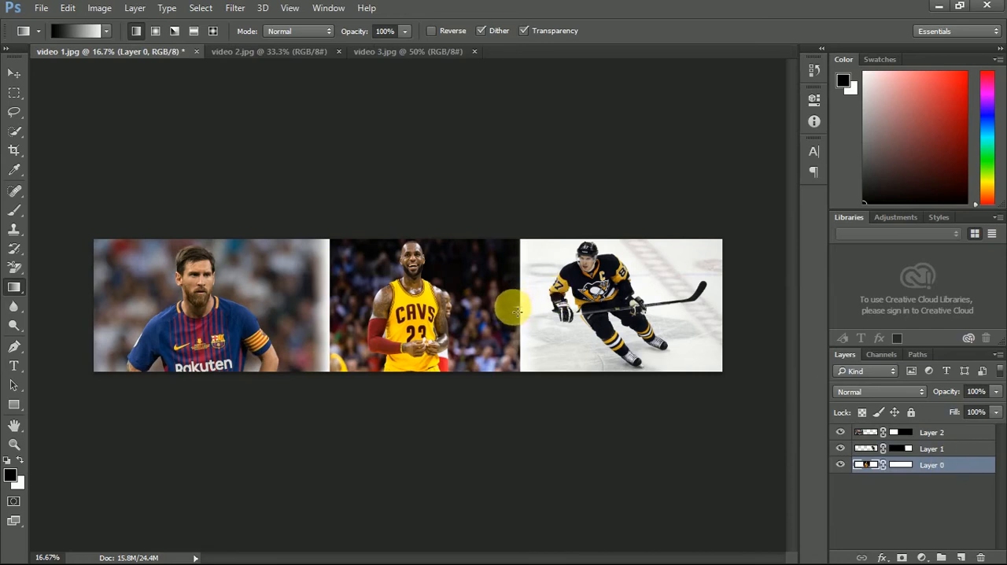
drag(514, 313, 516, 312)
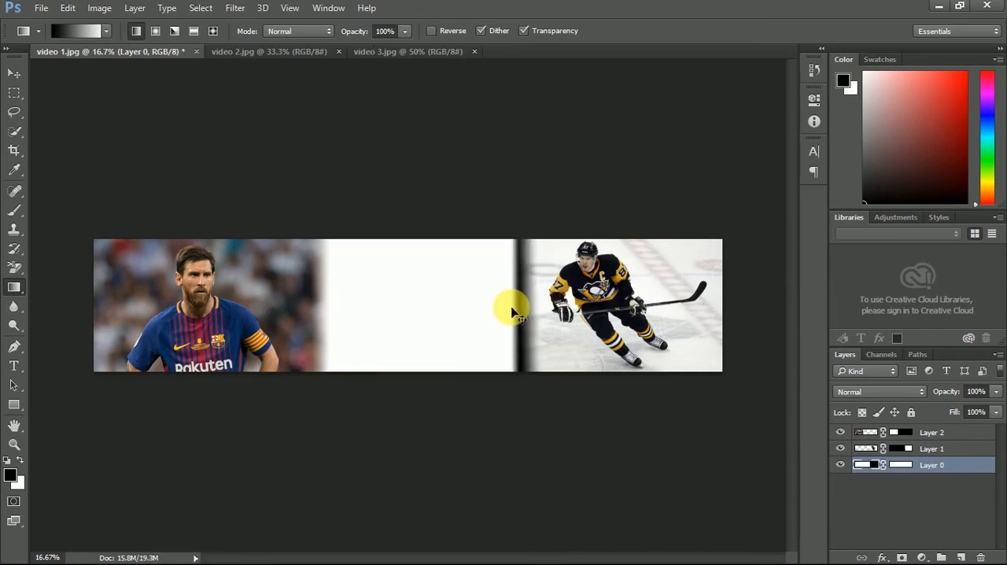
key(ctrl+z)
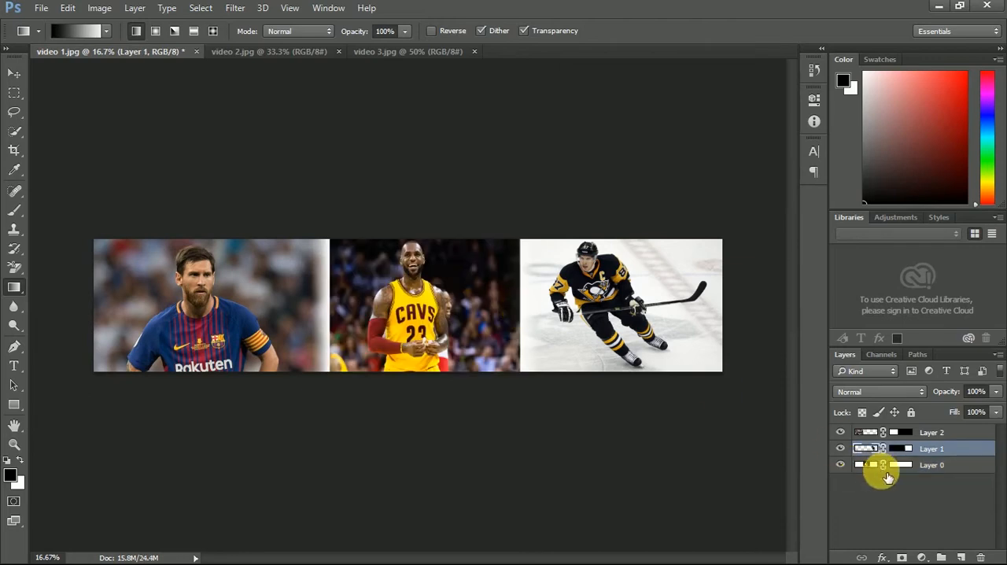
- Fade the basketball photo's edge beside the hockey player with a short horizontal gradient on Layer 0's mask
click(900, 464)
key(x)
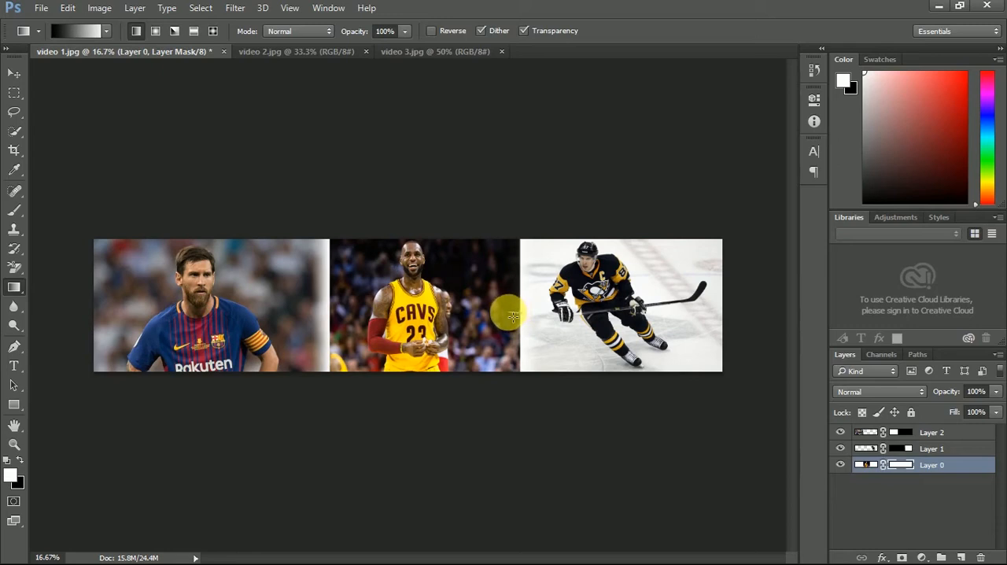
drag(512, 316, 527, 315)
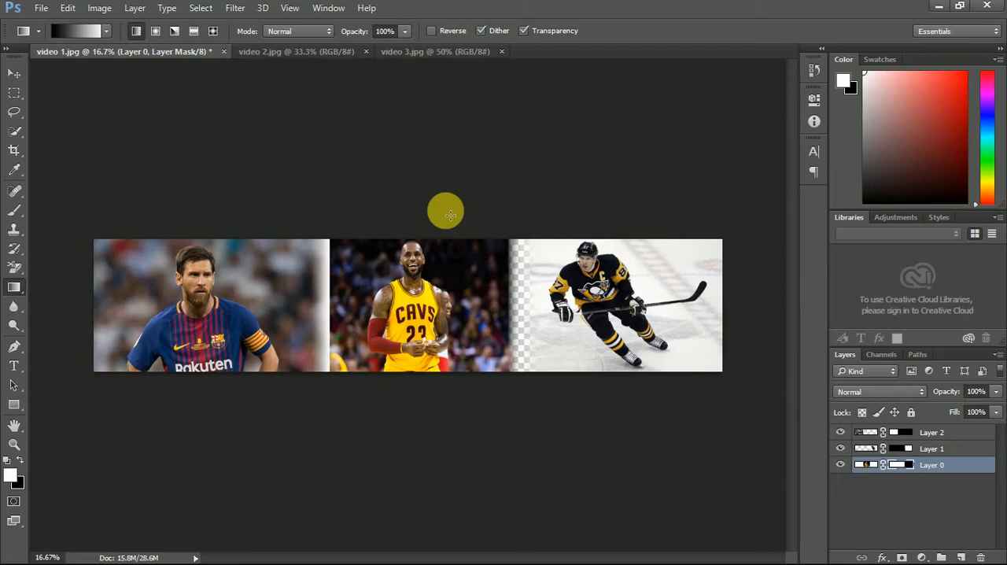
- Move the footballer and hockey player layers inward so their faded edges overlap the basketball photo, keeping both flush with the canvas's top edge
click(14, 72)
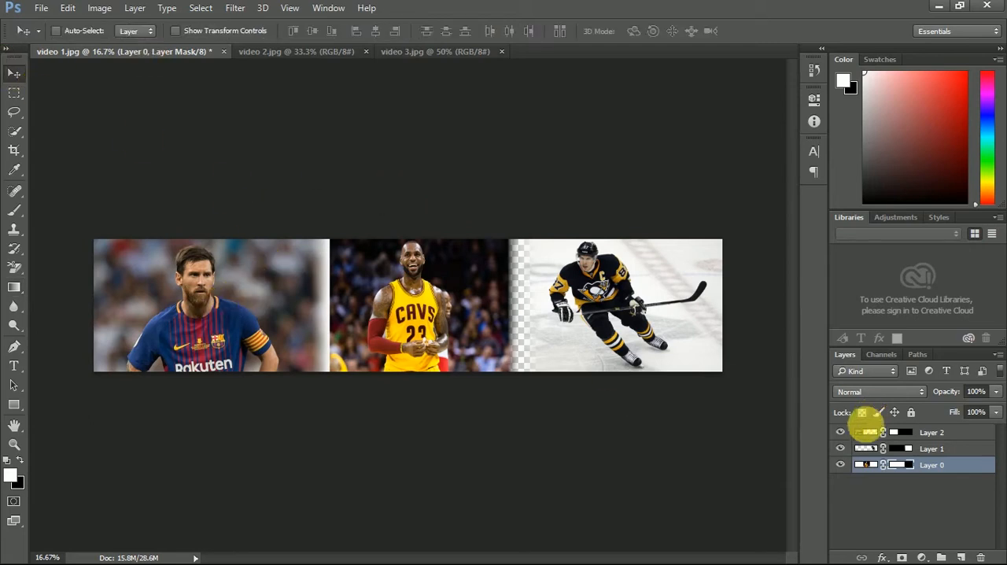
click(864, 432)
drag(225, 299, 295, 297)
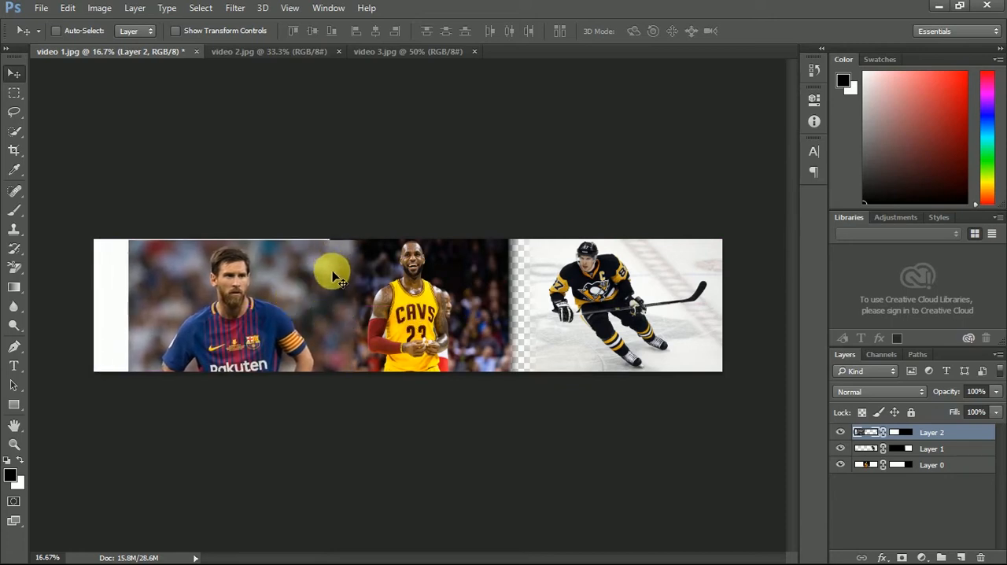
drag(288, 278, 289, 276)
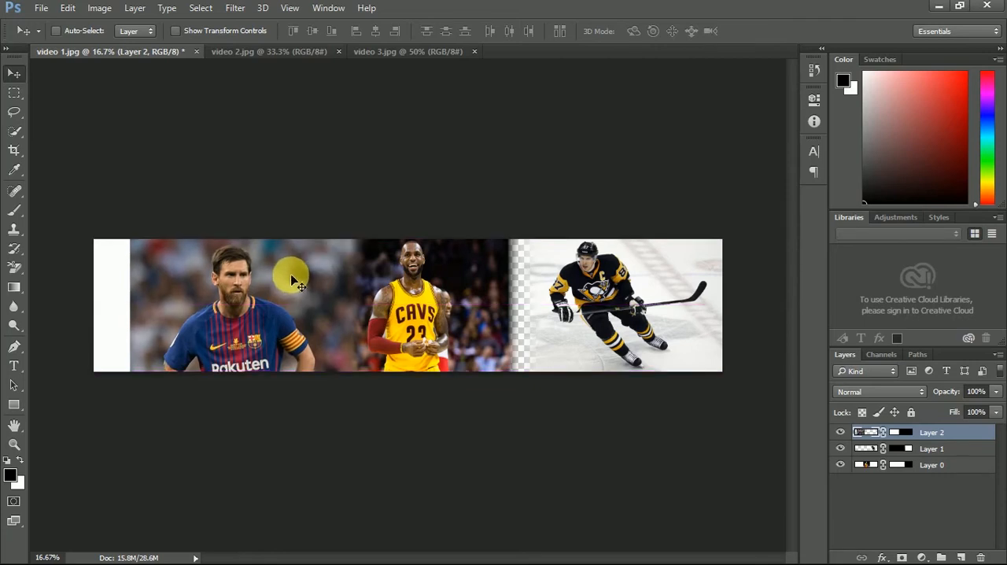
drag(615, 325, 590, 338)
click(873, 448)
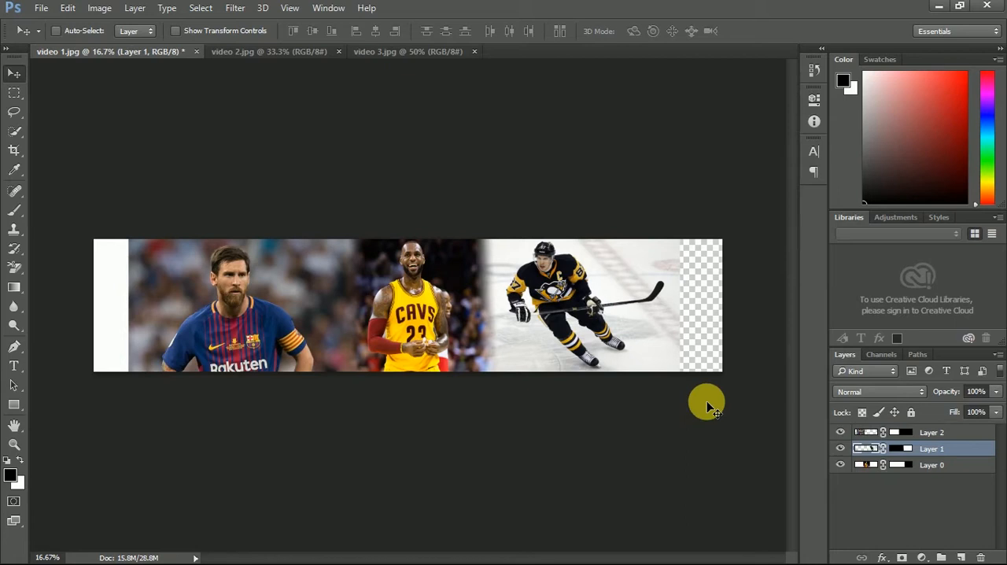
- Trim the empty strips off the canvas based on the top left pixel color, with all four sides included
click(901, 496)
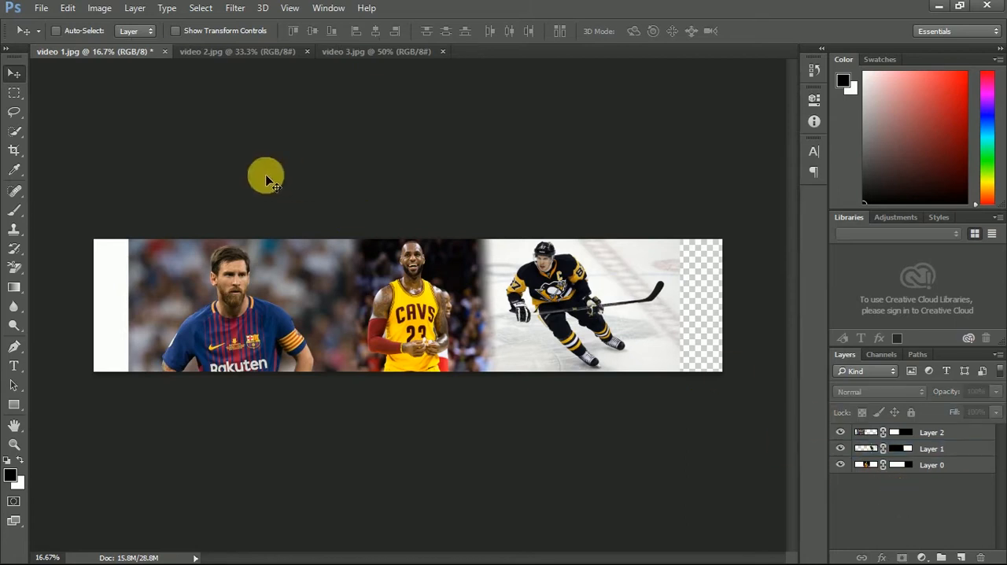
click(66, 9)
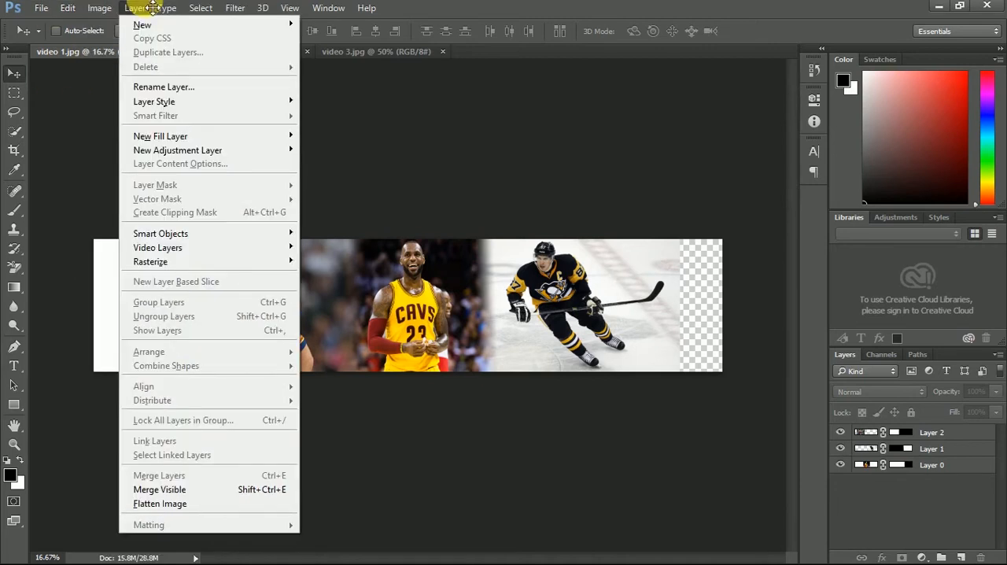
mouse_move(100, 8)
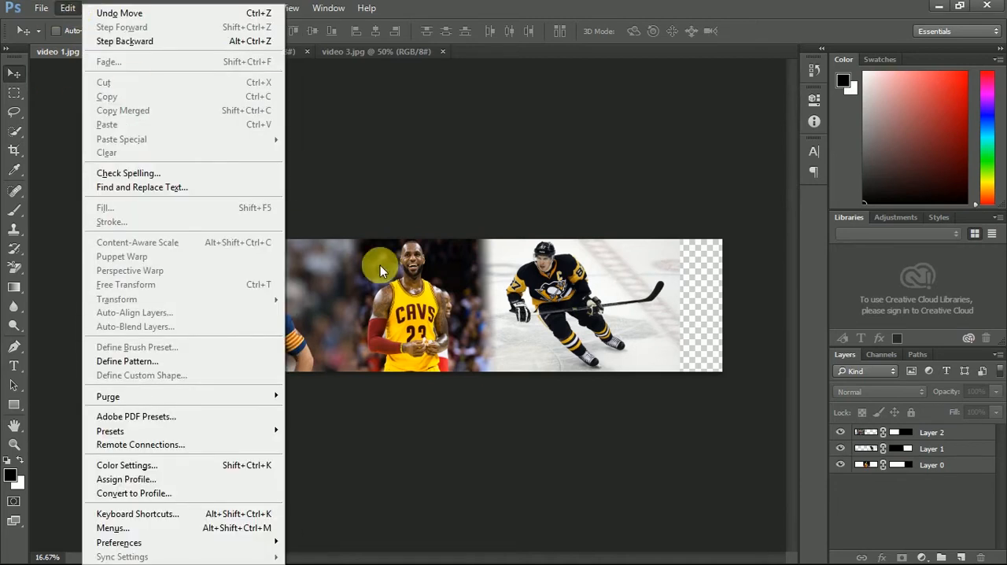
click(934, 509)
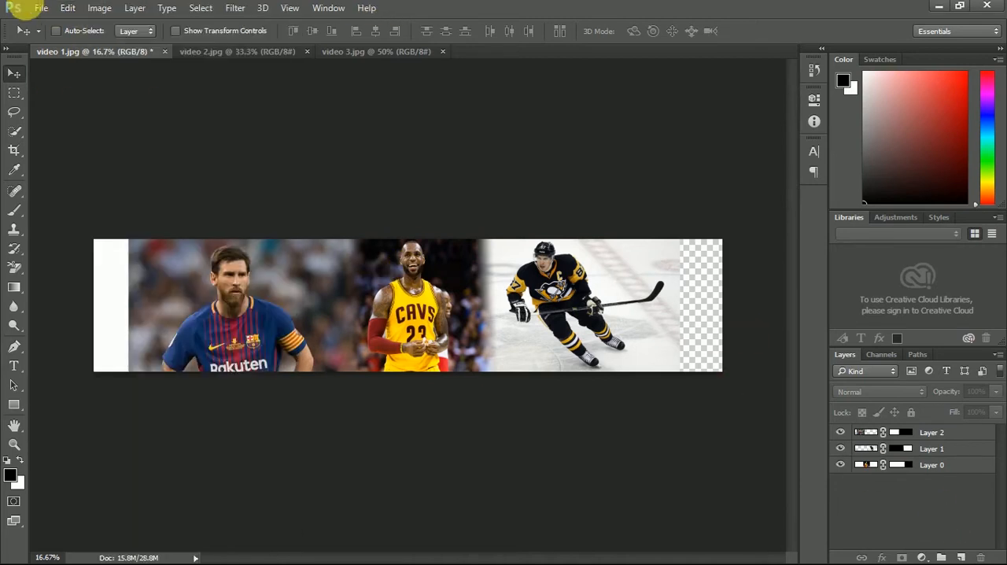
click(99, 8)
click(114, 170)
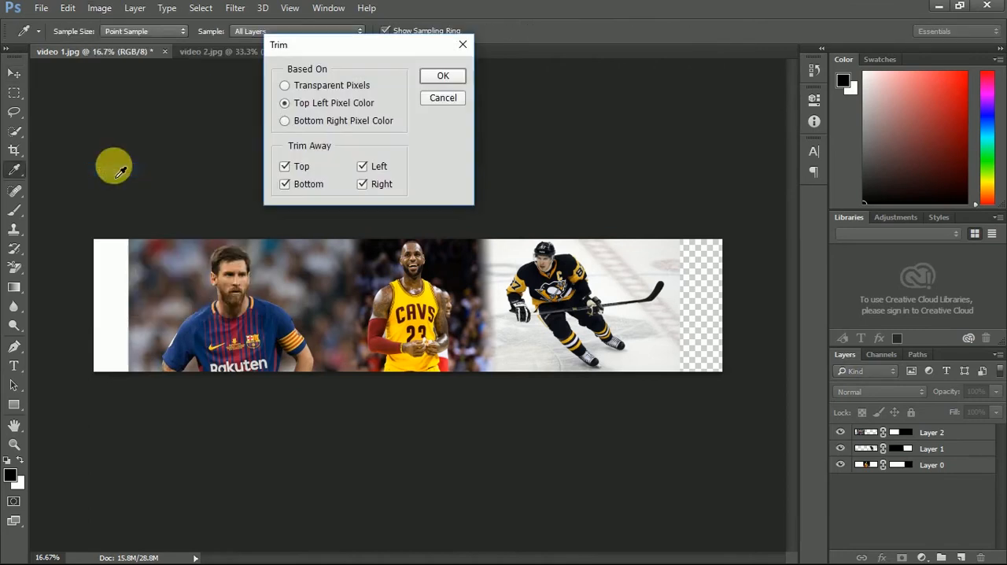
click(443, 77)
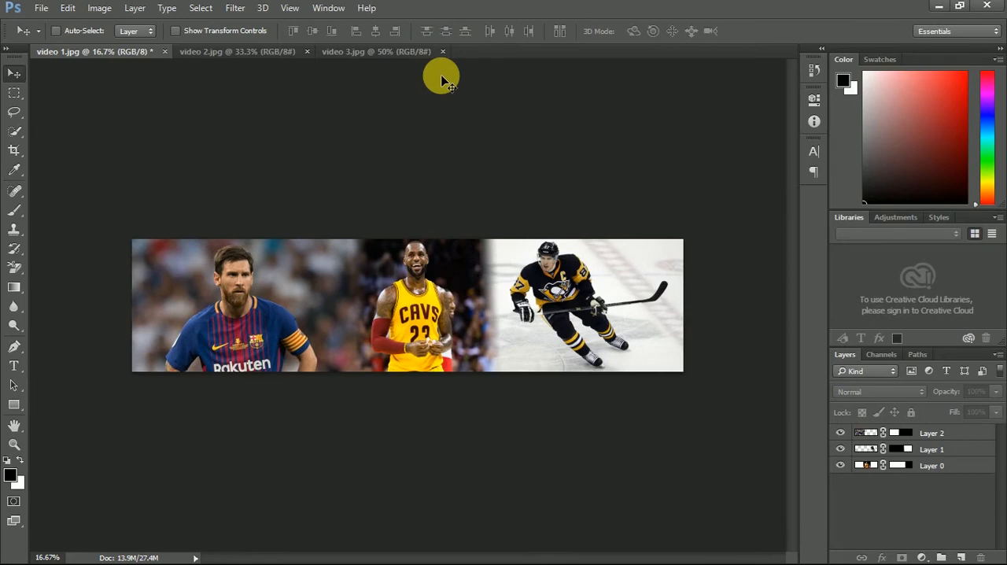
- Start saving the banner as a new file in the Pictures folder and choose the JPEG format
click(40, 8)
click(92, 171)
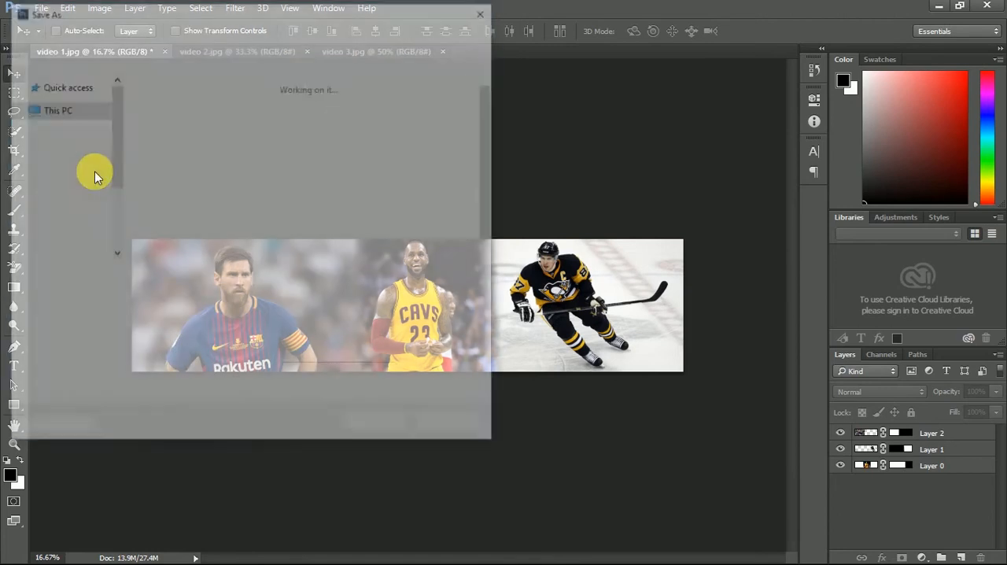
click(160, 296)
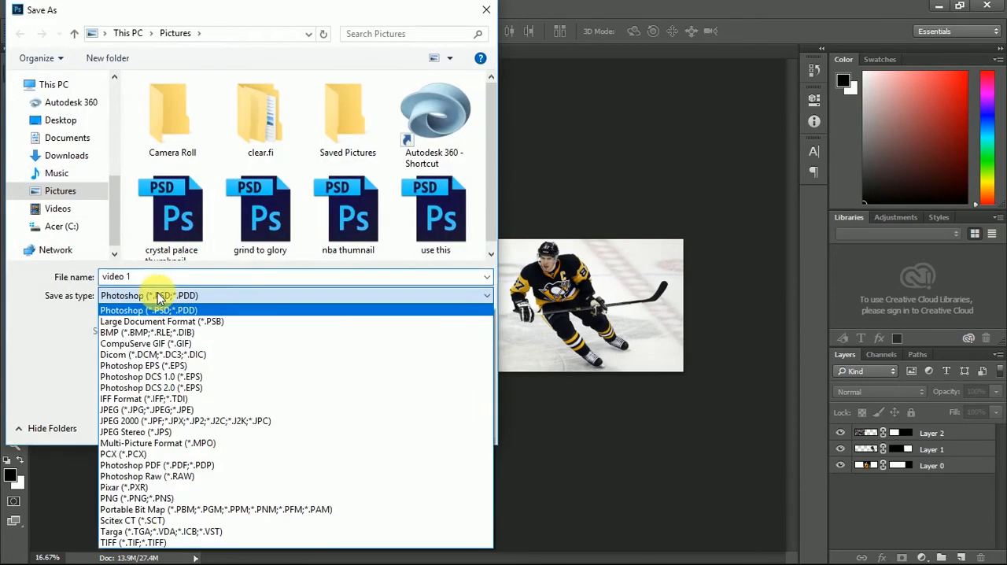
click(169, 410)
- Name the JPEG abc and save it at quality 12 (Maximum) with the Baseline Optimized format option
click(198, 277)
text(video test)
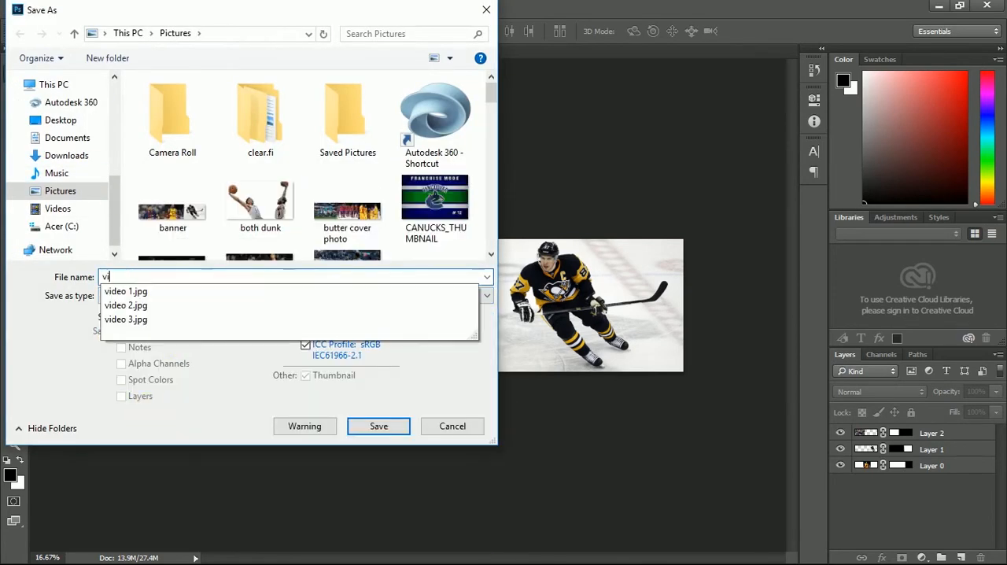
key(BackSpace)
key(BackSpace)
key(BackSpace)
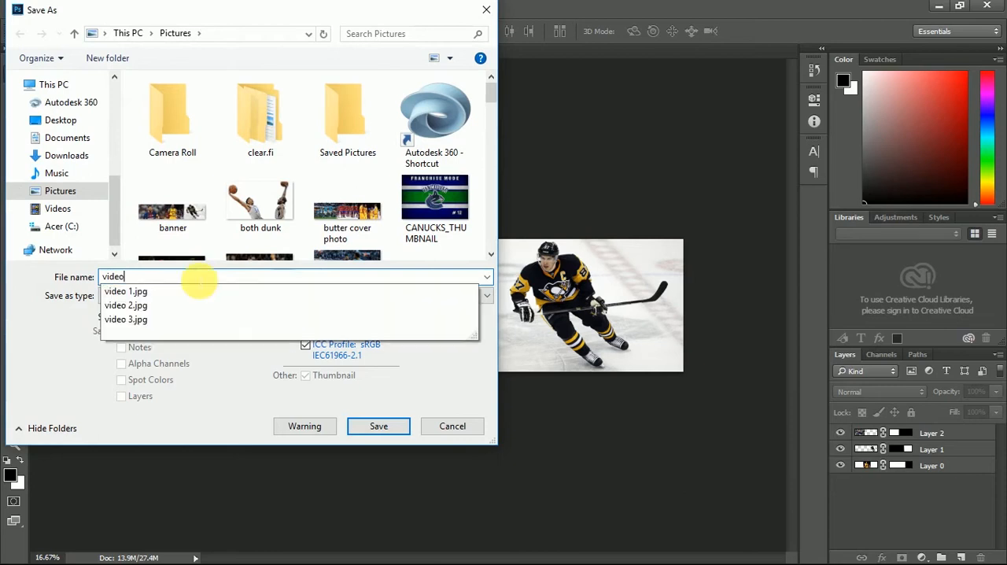
key(BackSpace)
key(BackSpace)
key(BackSpace)
text(abc)
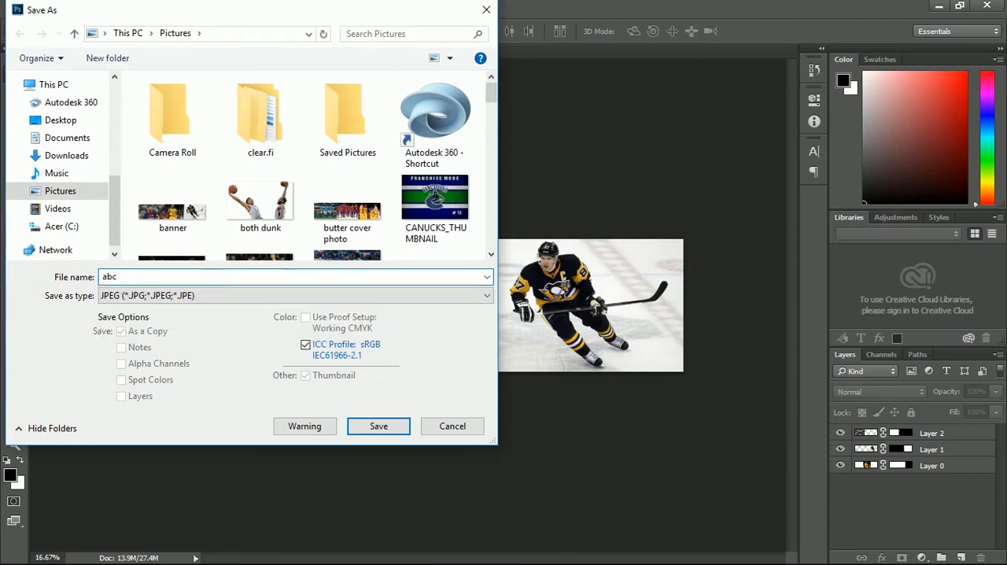
key(Return)
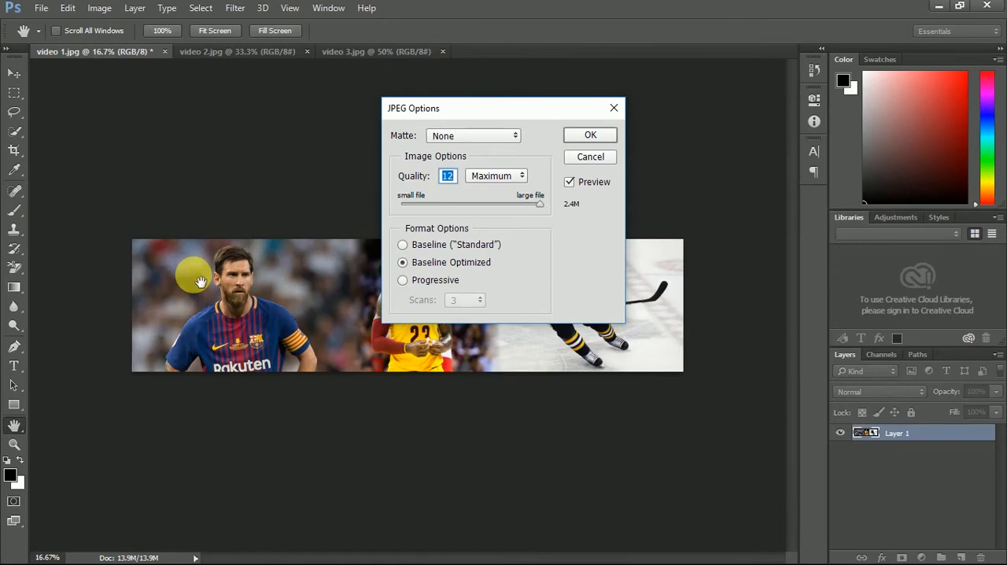
key(Return)
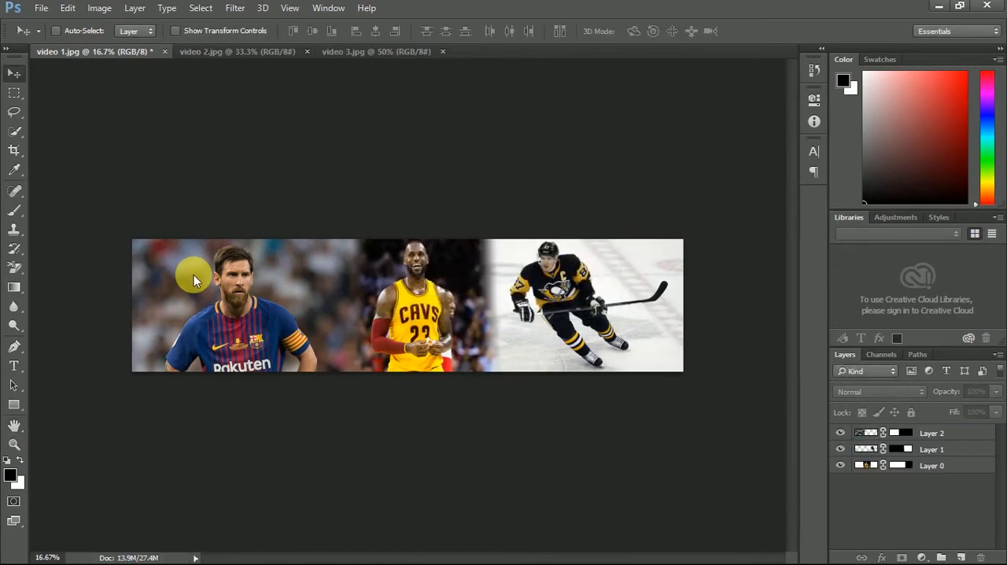
- Open the saved abc image from the Pictures folder
click(41, 8)
click(53, 37)
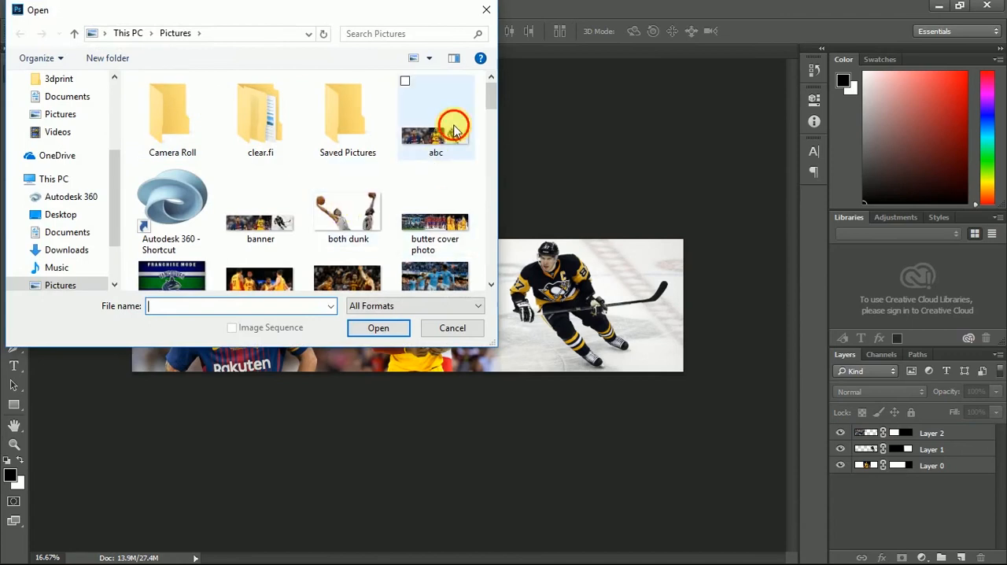
double_click(454, 130)
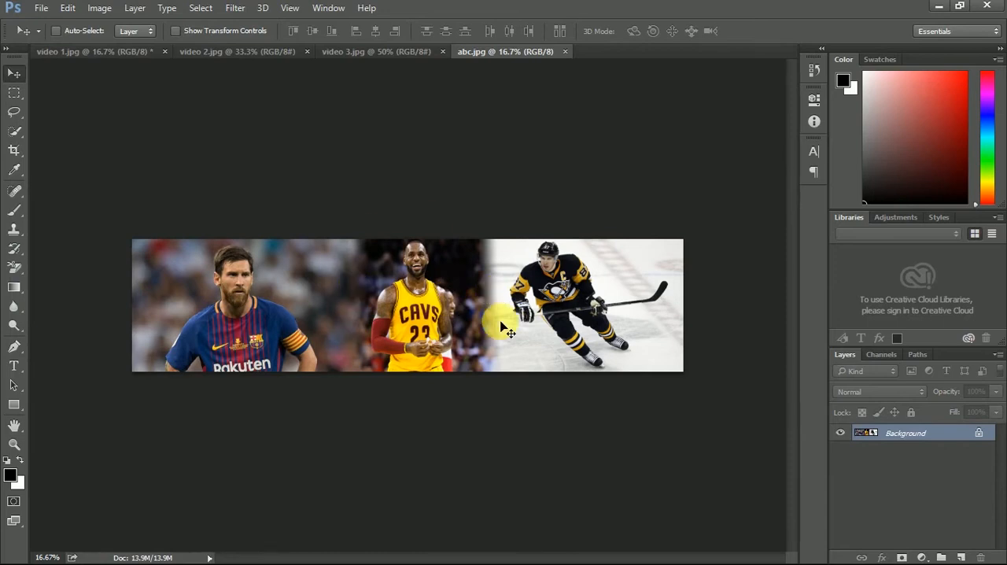
- Duplicate the Background layer within abc.jpg under the name Background copy
right_click(900, 434)
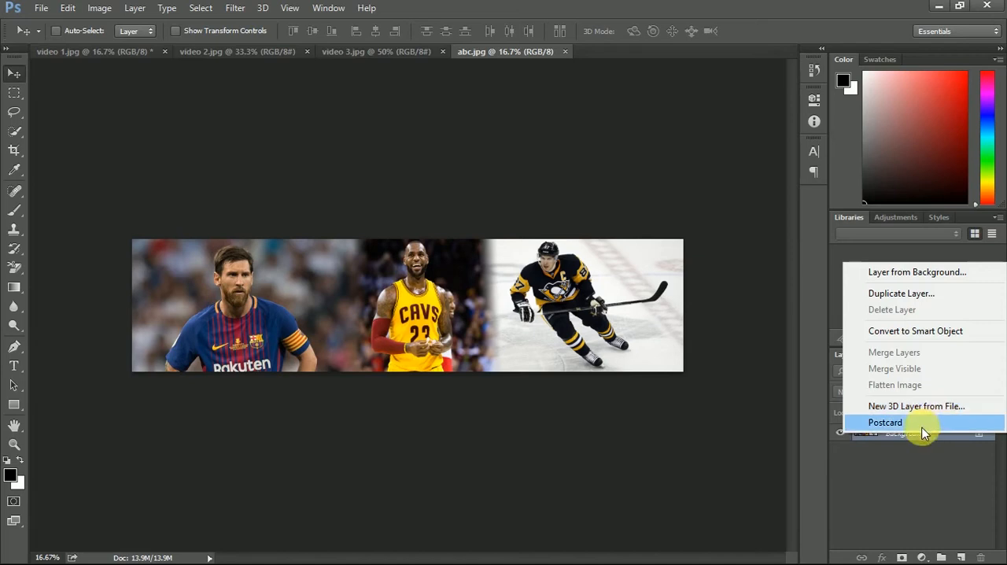
click(917, 291)
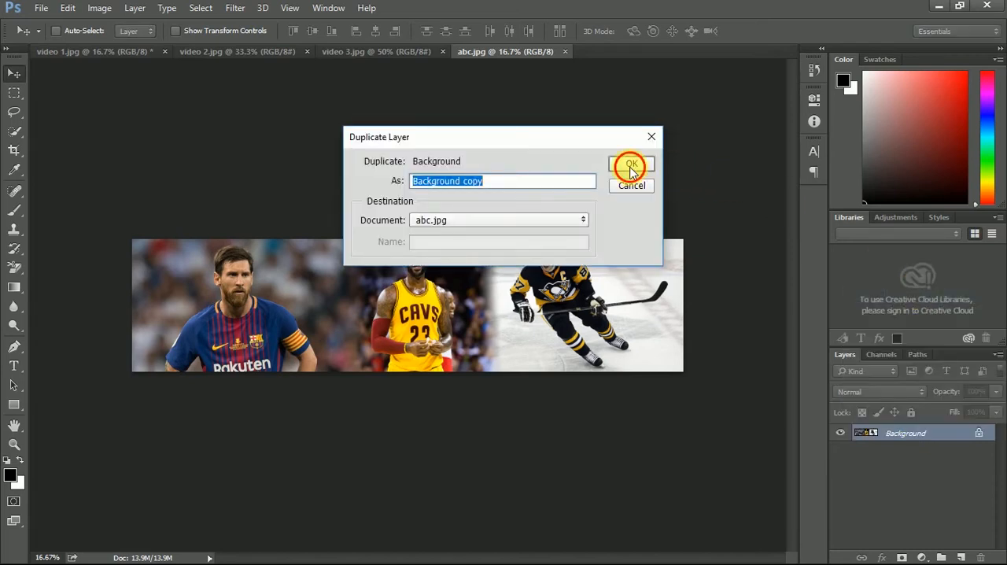
click(631, 166)
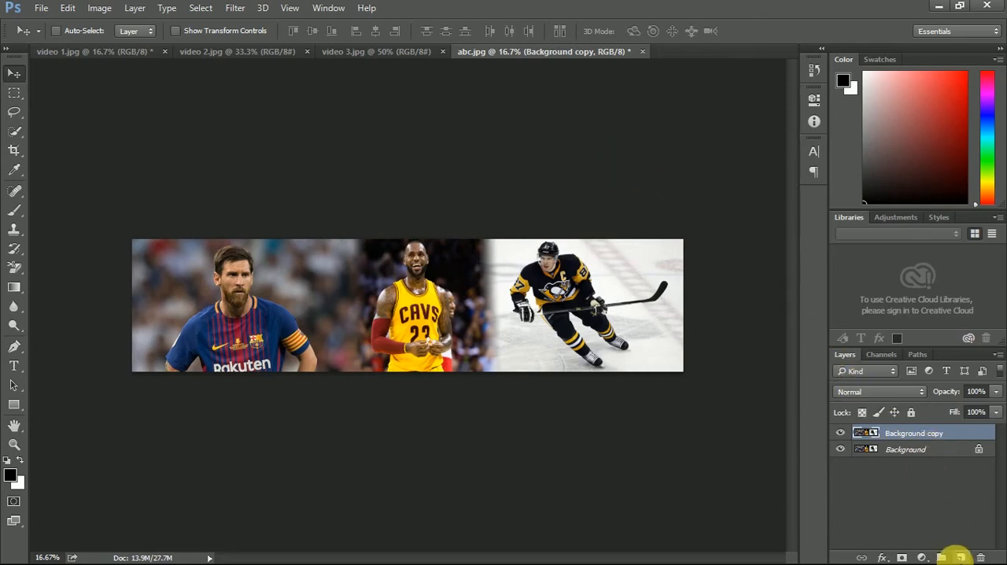
- Add a new blank layer and place it between Background copy and Background
click(961, 557)
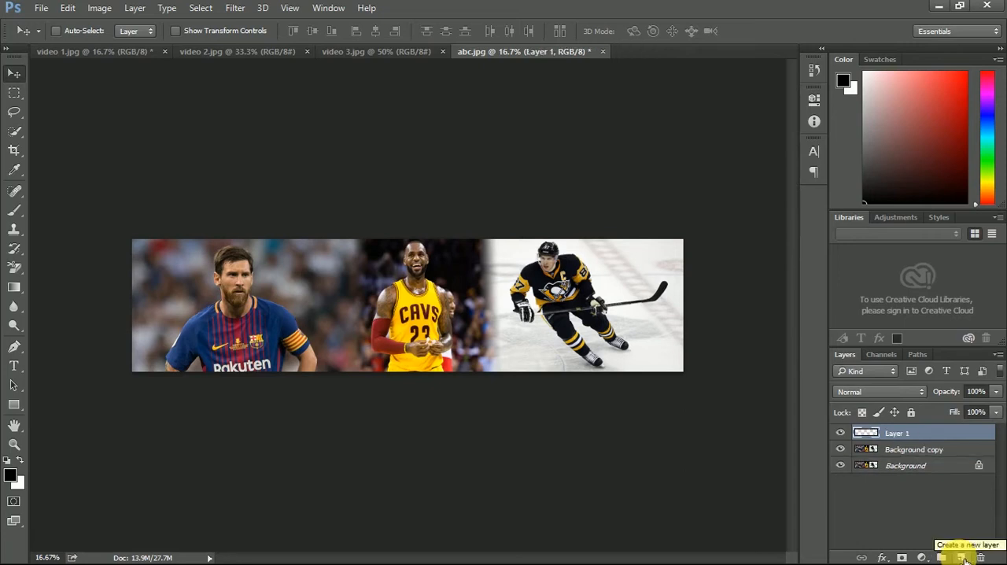
click(944, 437)
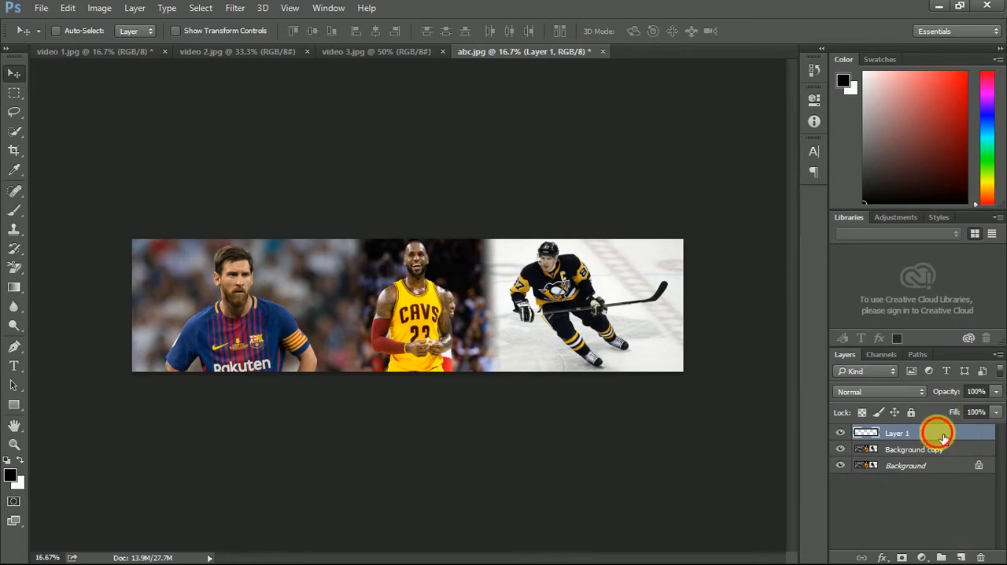
drag(943, 437, 949, 460)
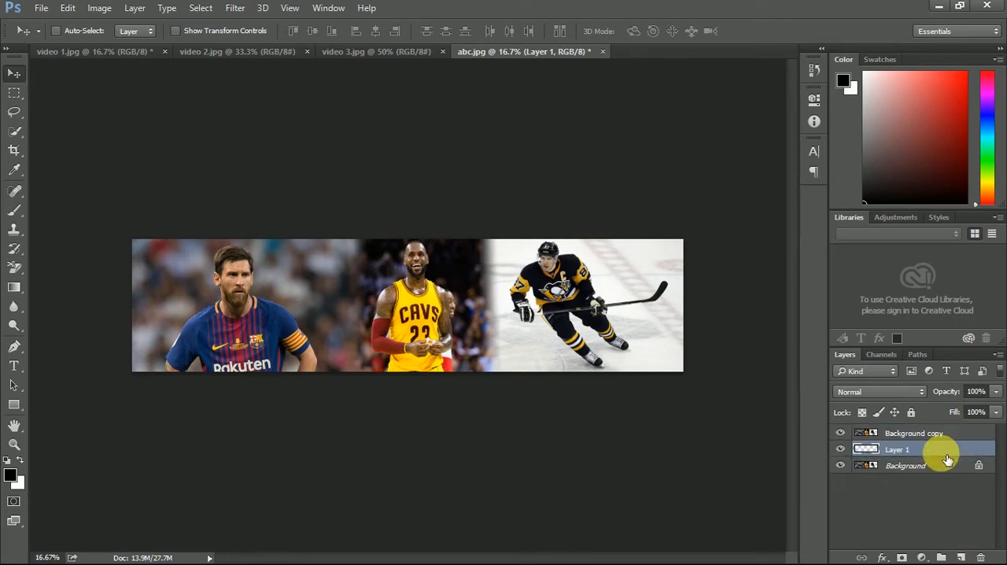
- Fill Layer 1 with black 000000 using the Paint Bucket tool
click(13, 287)
right_click(13, 288)
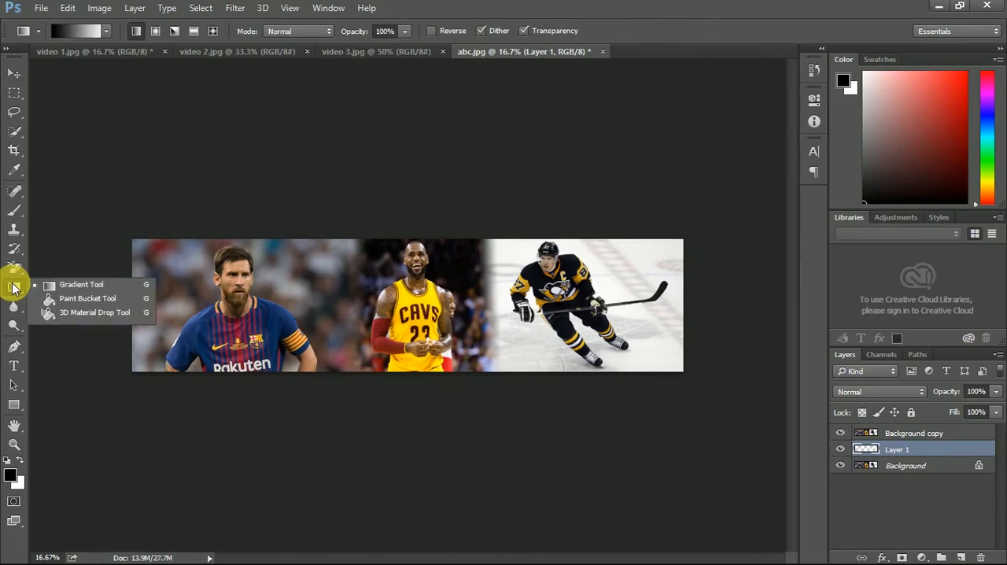
click(79, 307)
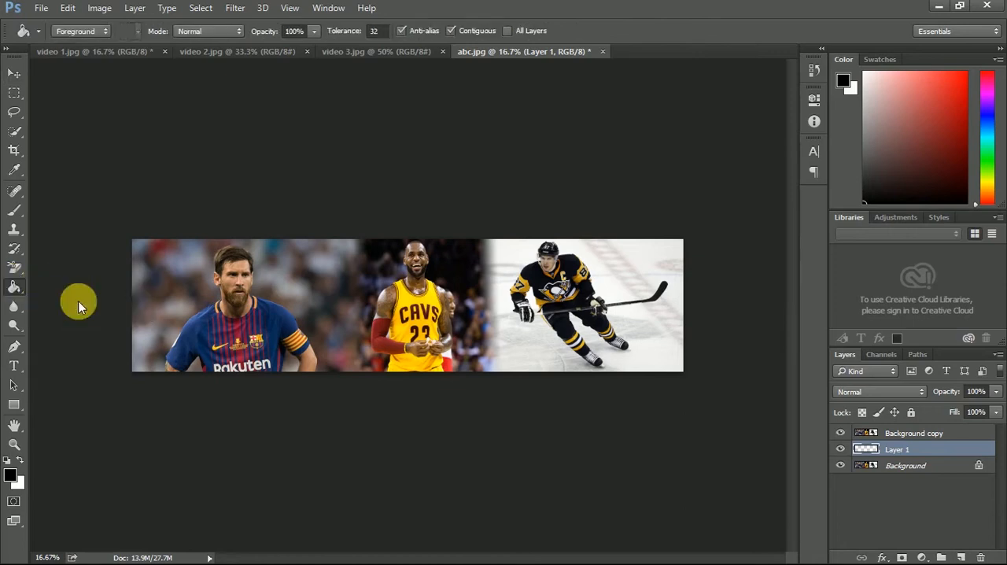
click(11, 474)
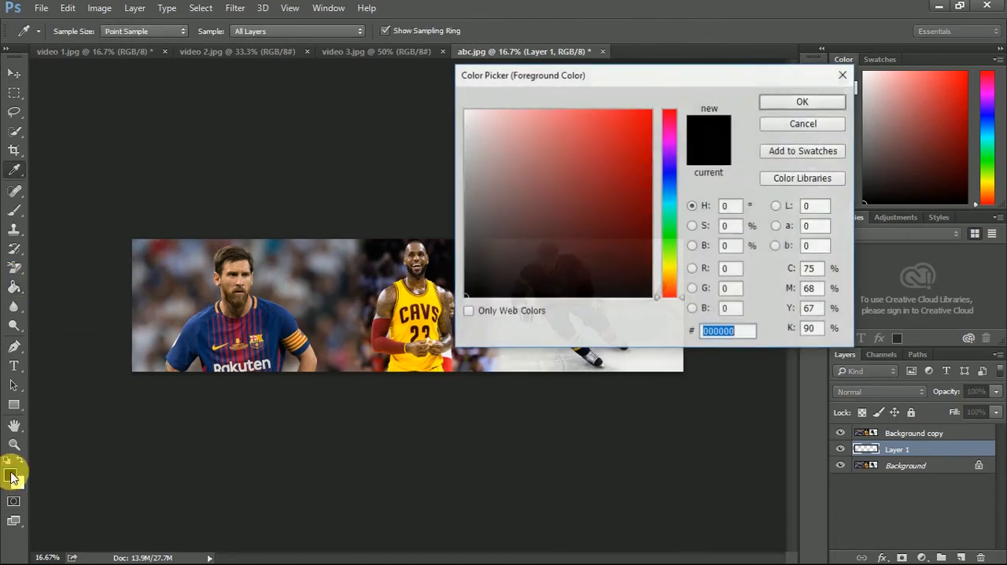
click(793, 105)
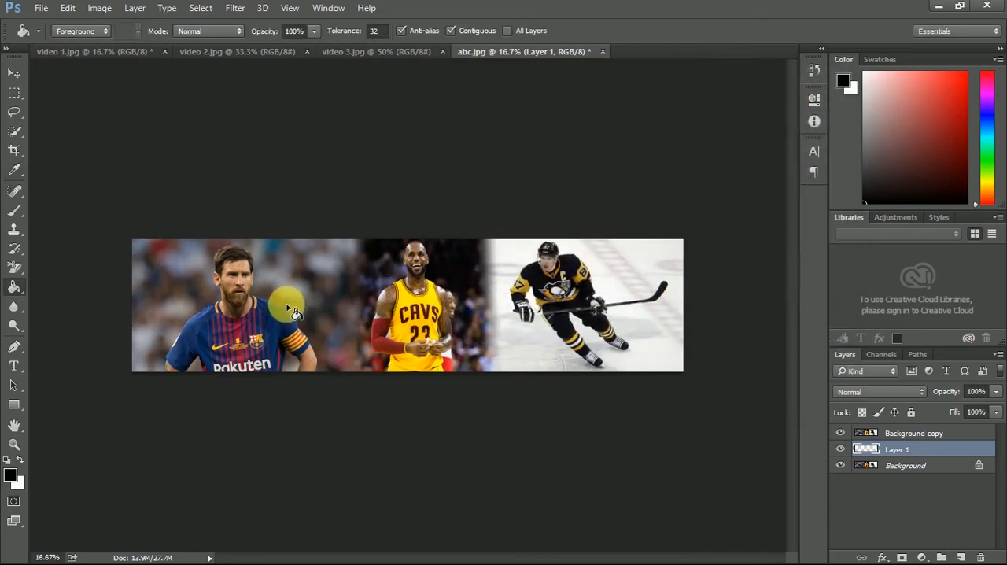
click(360, 291)
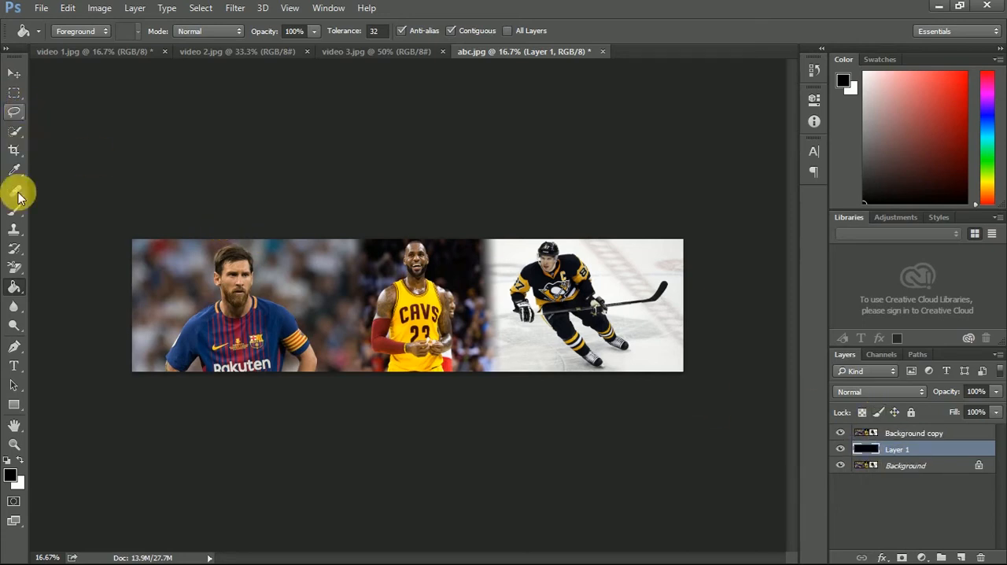
- Add the text Scruff Games in 70 pt Impact Regular above Layer 1, and clip Background copy to it with a clipping mask
click(15, 365)
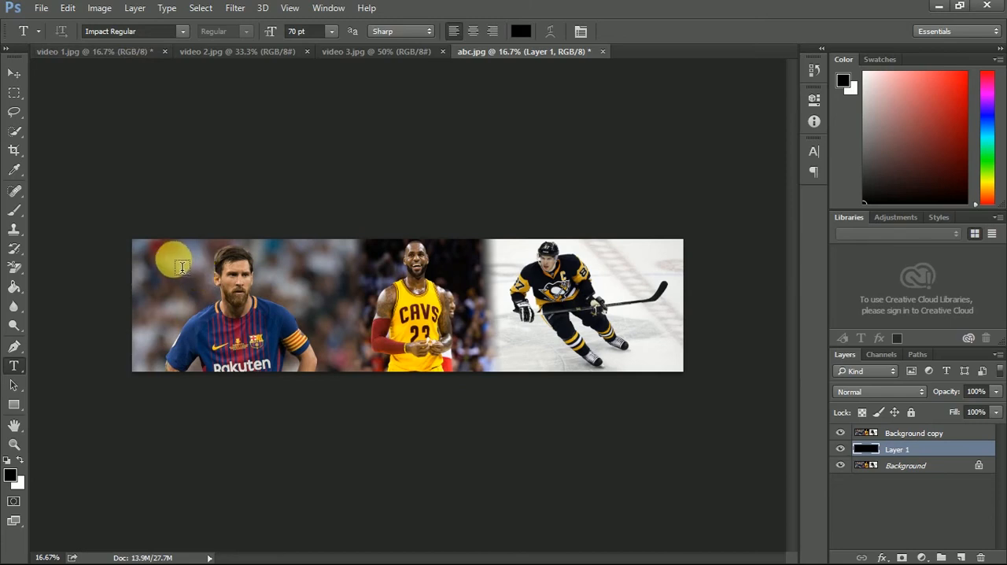
drag(174, 262, 654, 358)
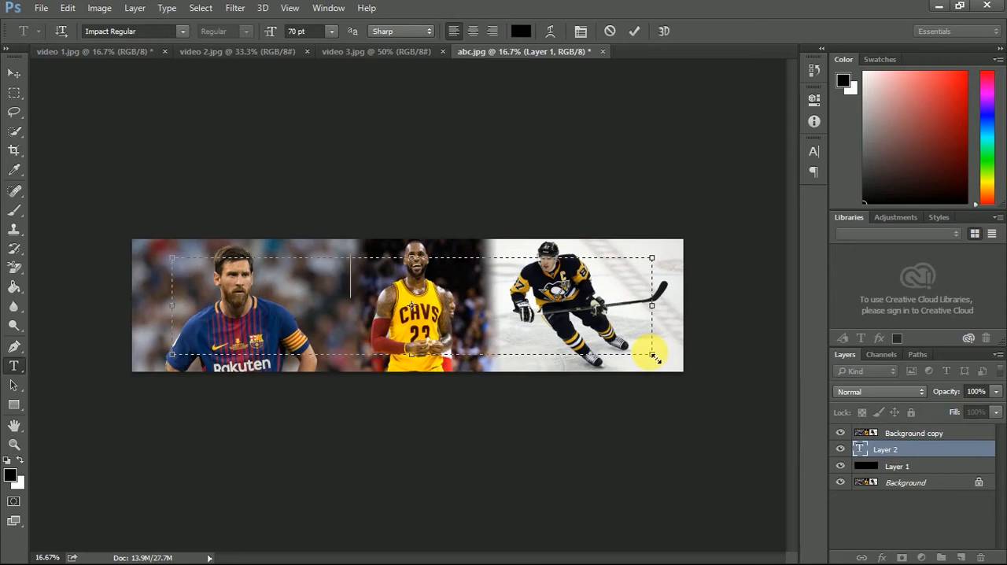
click(910, 535)
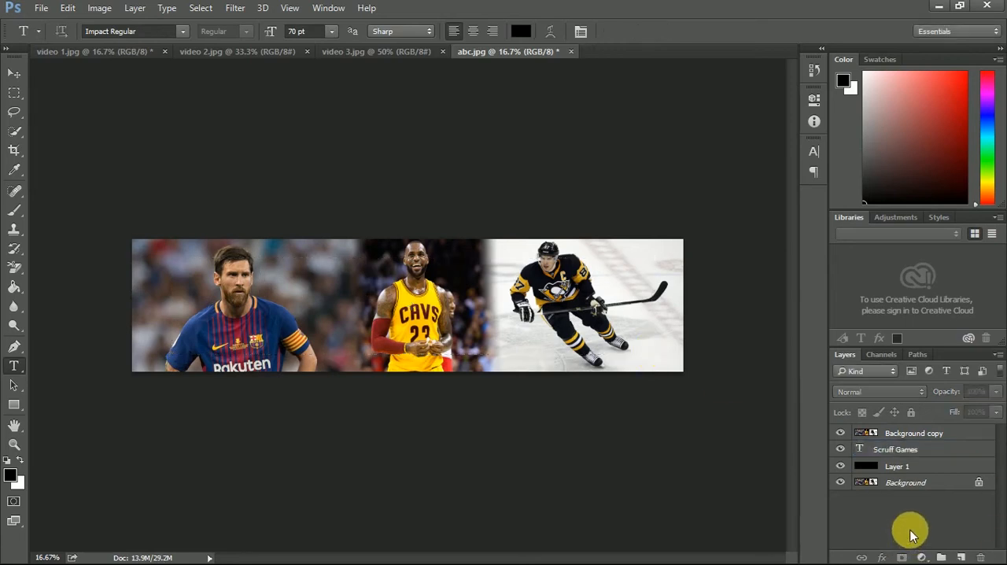
right_click(924, 432)
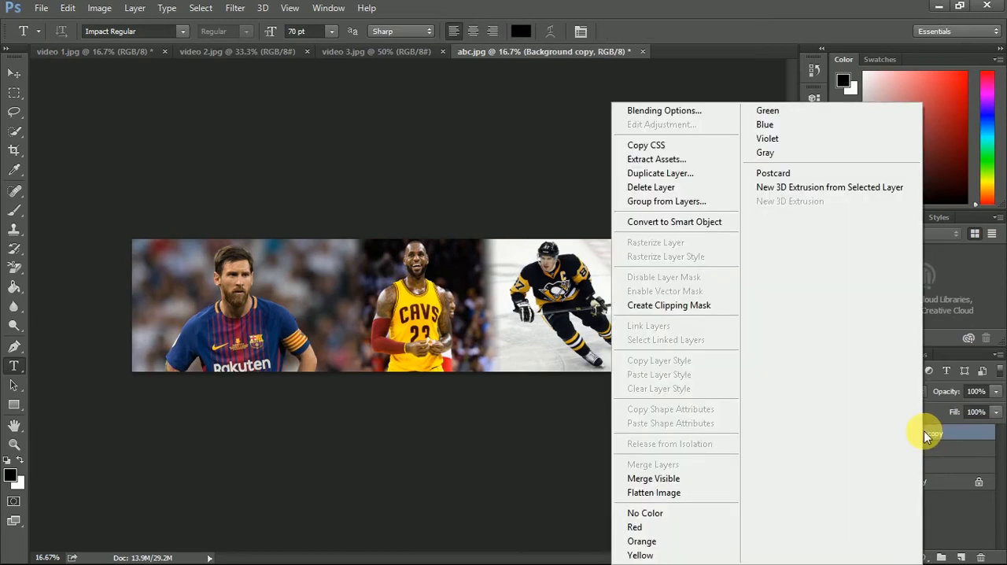
click(712, 312)
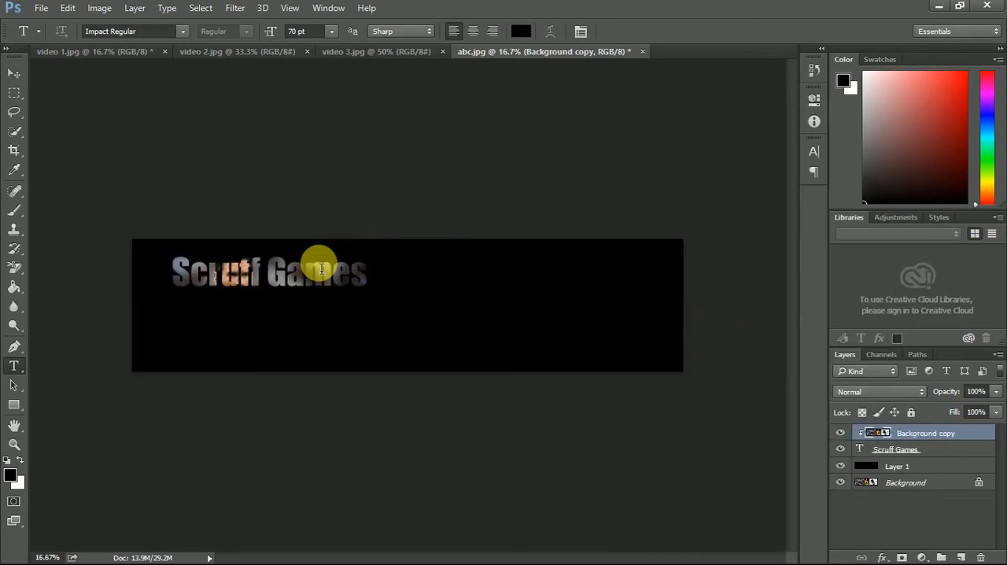
- Move the Scruff Games text into the upper-left corner of the banner
click(14, 73)
mouse_move(303, 277)
mouse_down()
mouse_move(355, 270)
mouse_move(297, 276)
mouse_up()
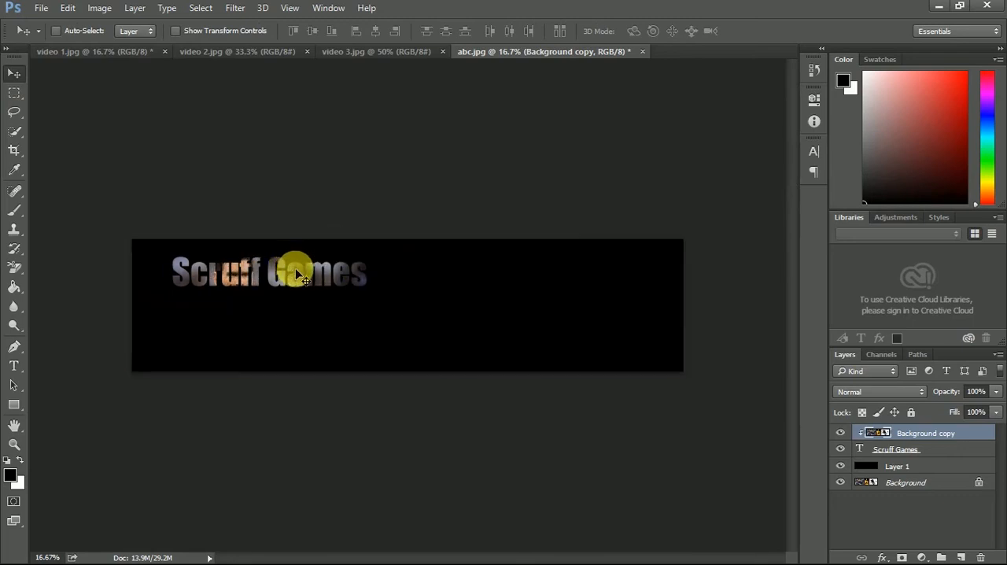
click(917, 450)
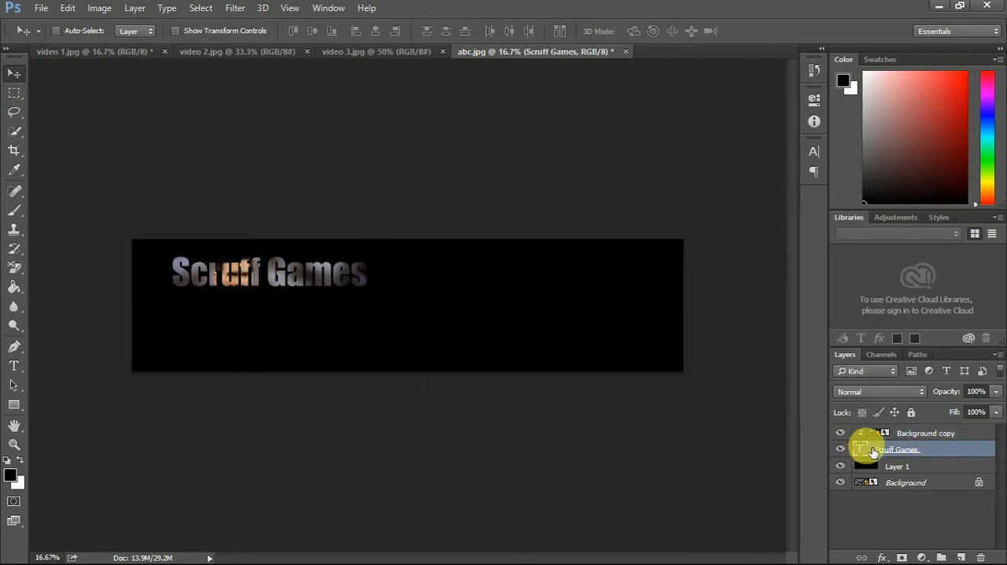
drag(292, 276, 254, 252)
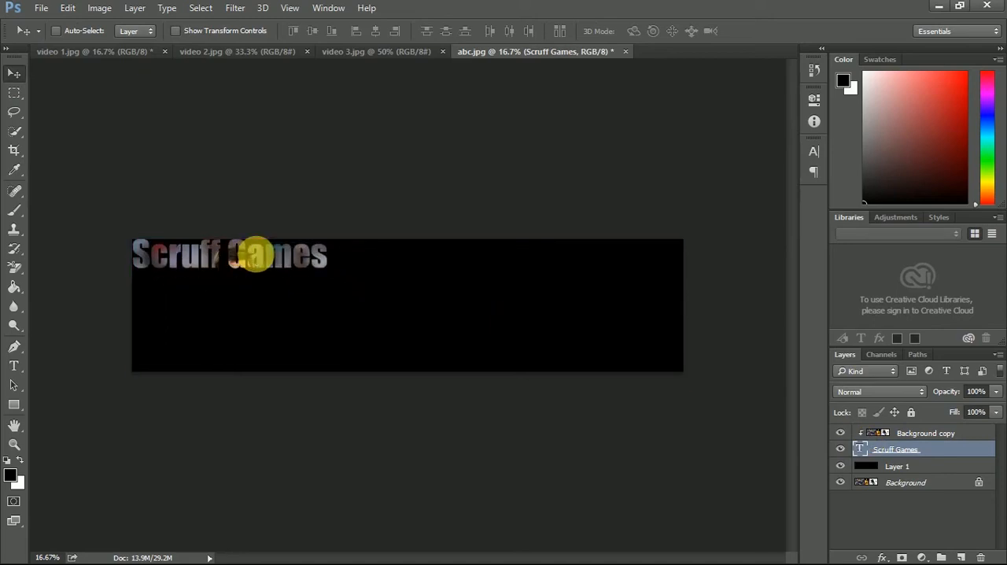
- Enlarge the Scruff Games text with Free Transform to about 204% width and 400% height
click(69, 11)
click(135, 285)
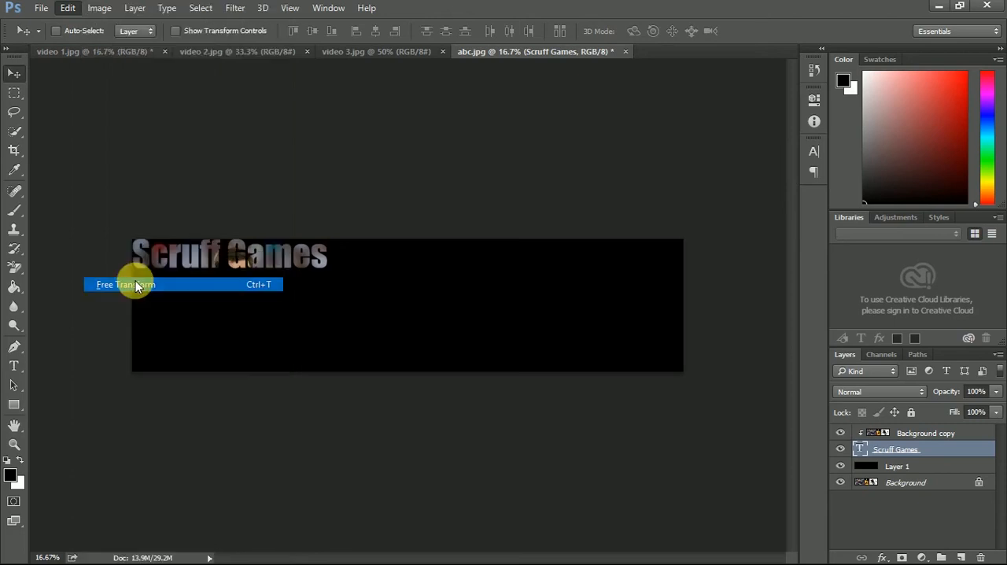
drag(611, 336, 961, 548)
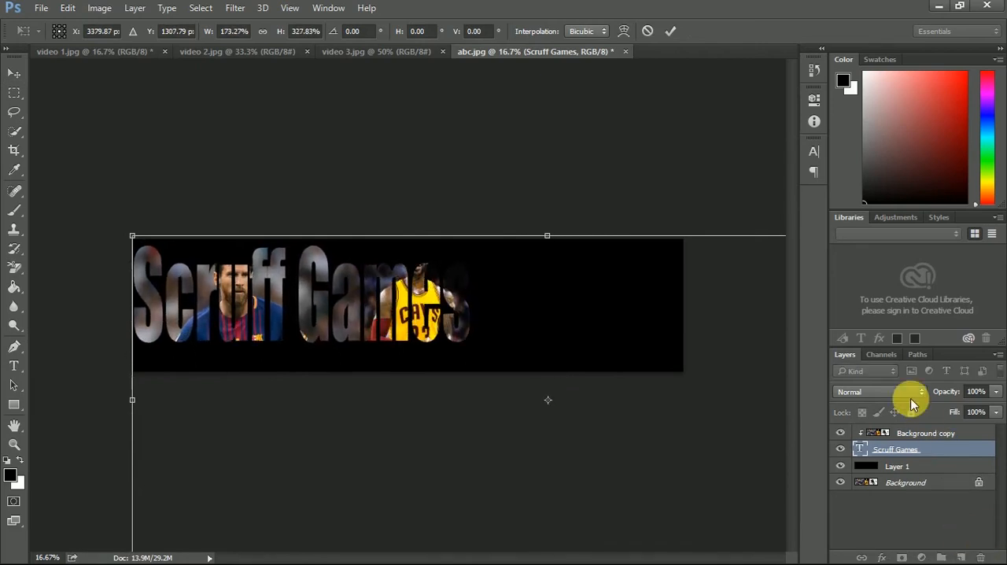
key(ctrl+minus)
key(ctrl+minus)
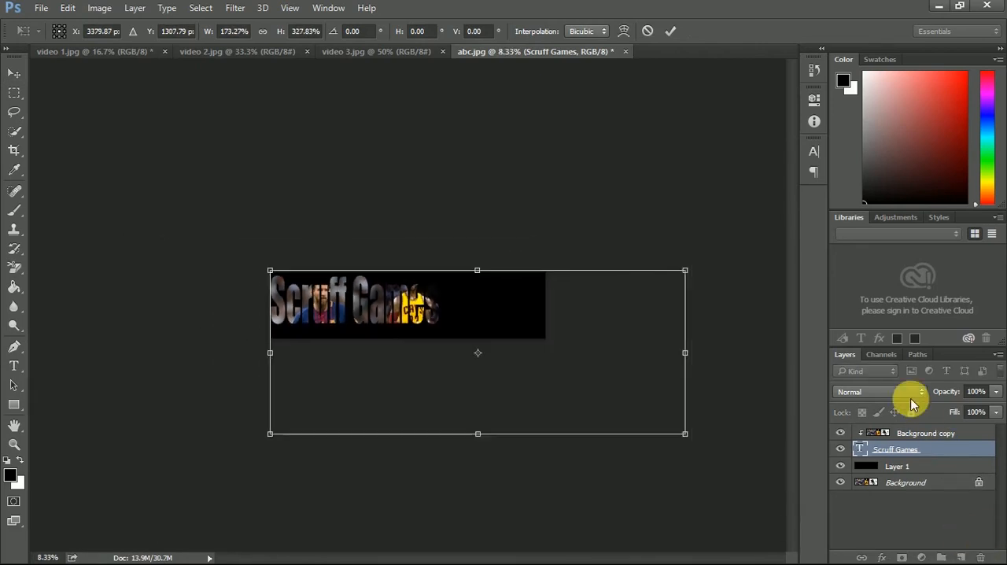
drag(685, 432, 759, 470)
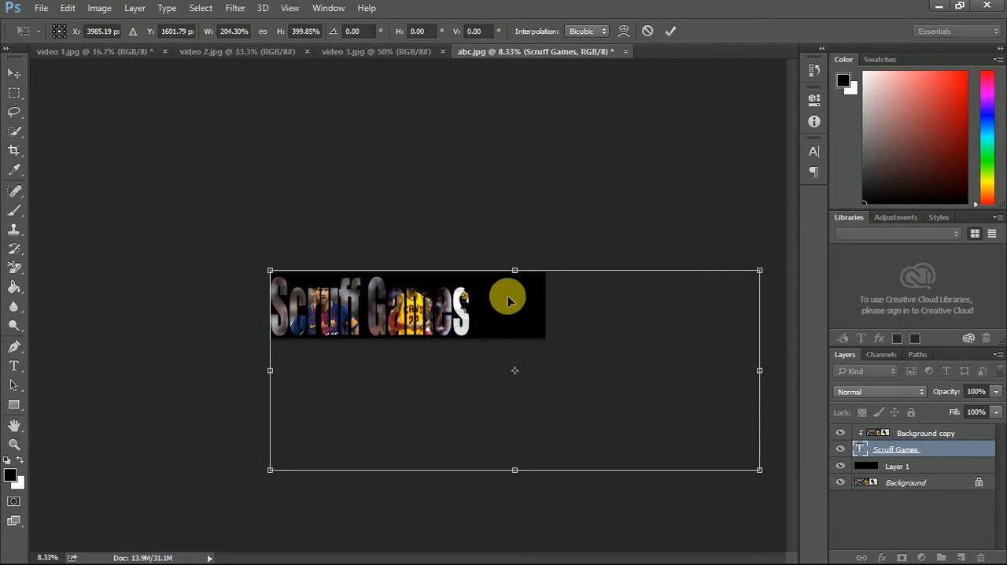
- Stretch the Scruff Games text across the full banner, to about 275% width and 396% height, and apply the transform
drag(524, 274, 524, 267)
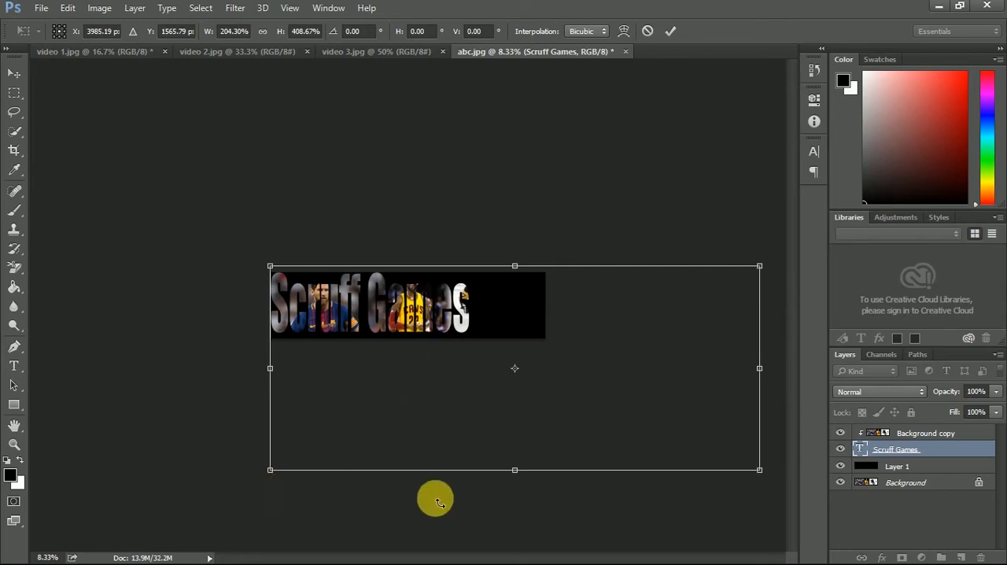
key(ctrl+minus)
key(ctrl+minus)
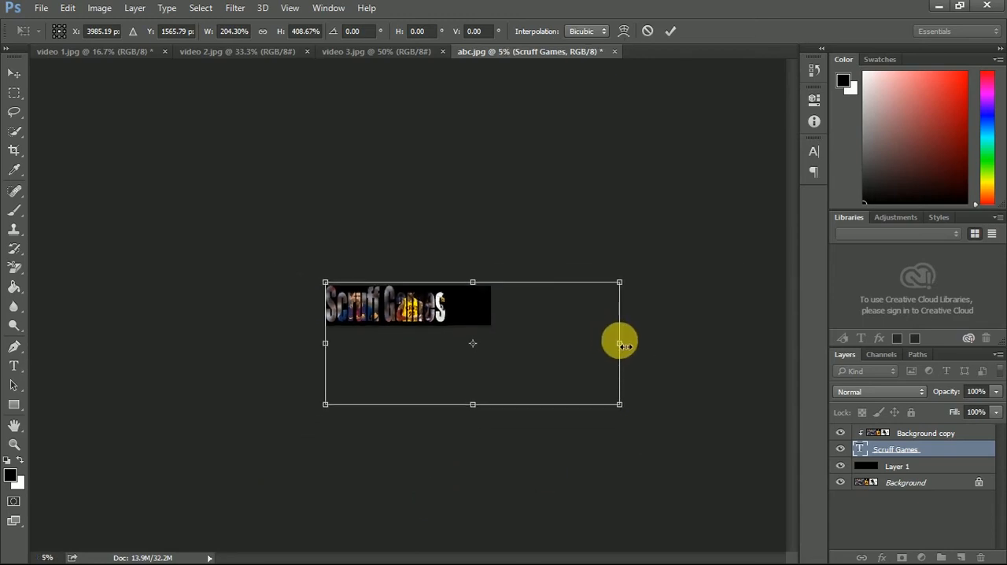
drag(622, 345, 724, 357)
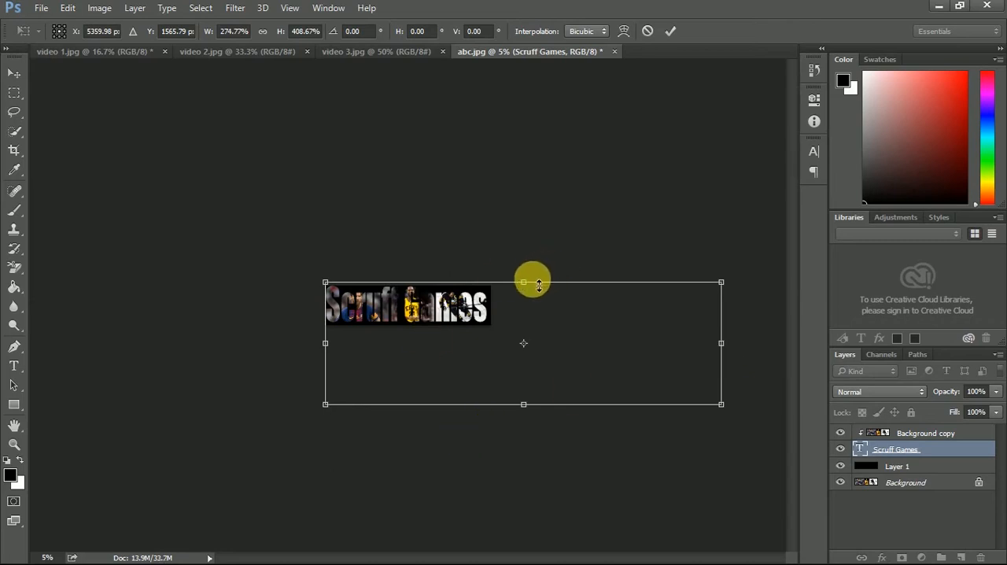
drag(534, 286, 535, 286)
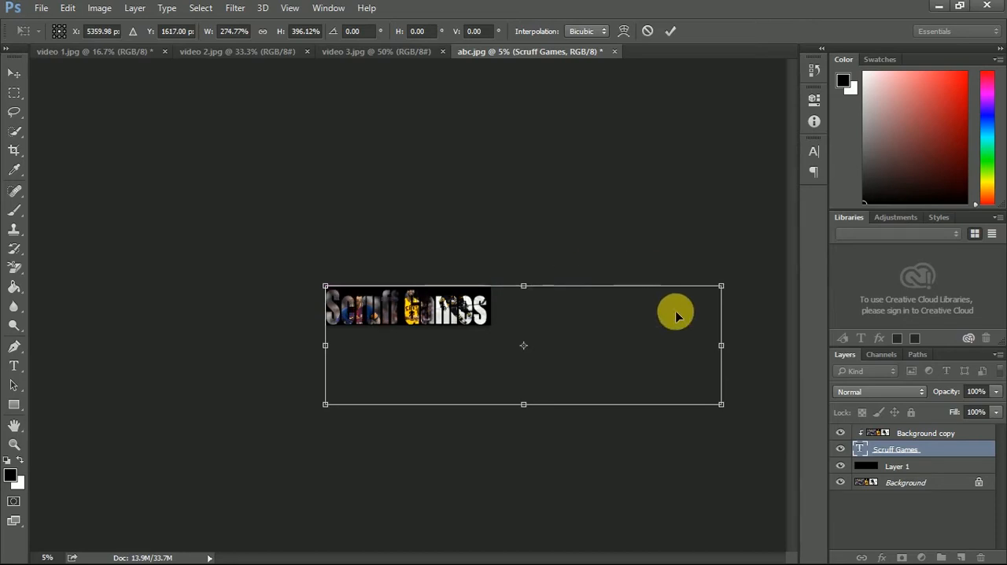
key(Return)
- Replace the banner text with SCRUFF GAMES in capital letters and commit the edit
key(ctrl+plus)
key(ctrl+plus)
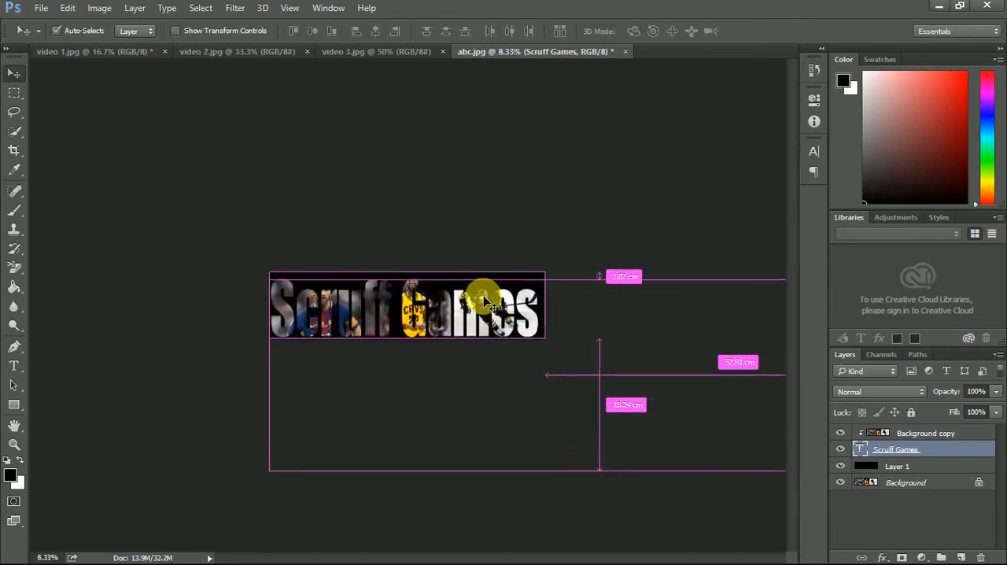
key(ctrl+plus)
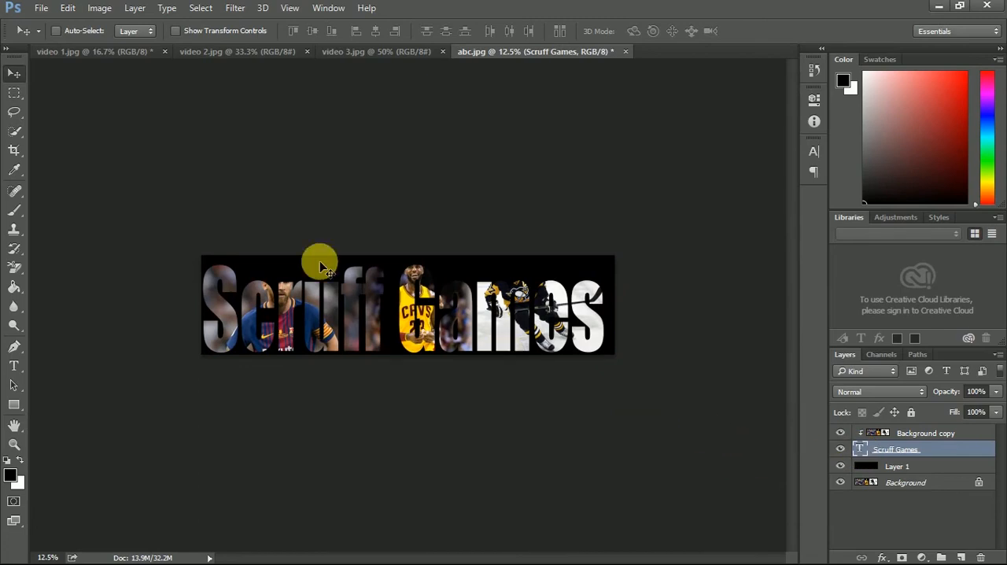
double_click(862, 449)
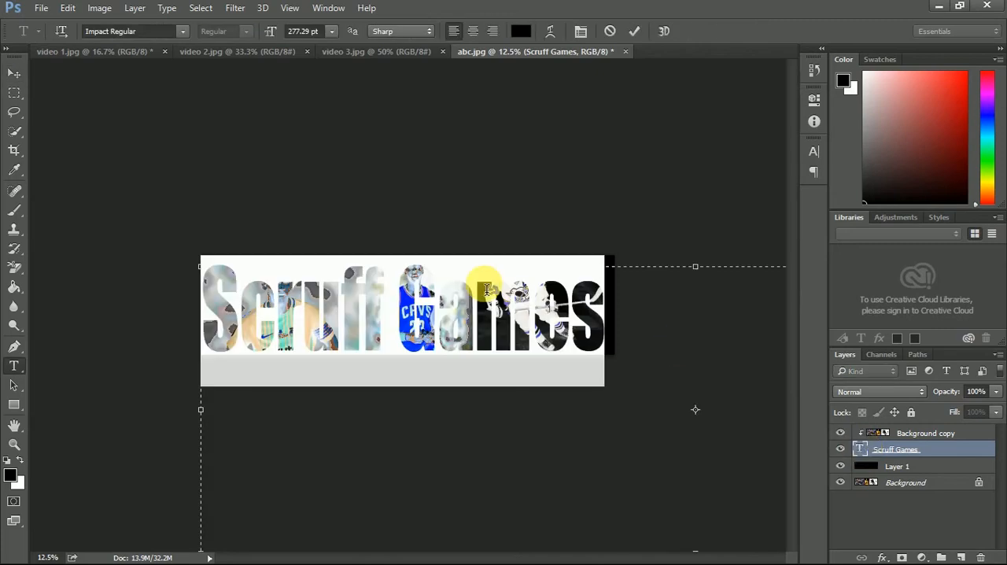
key(Caps_Lock)
text(SCRUFF G)
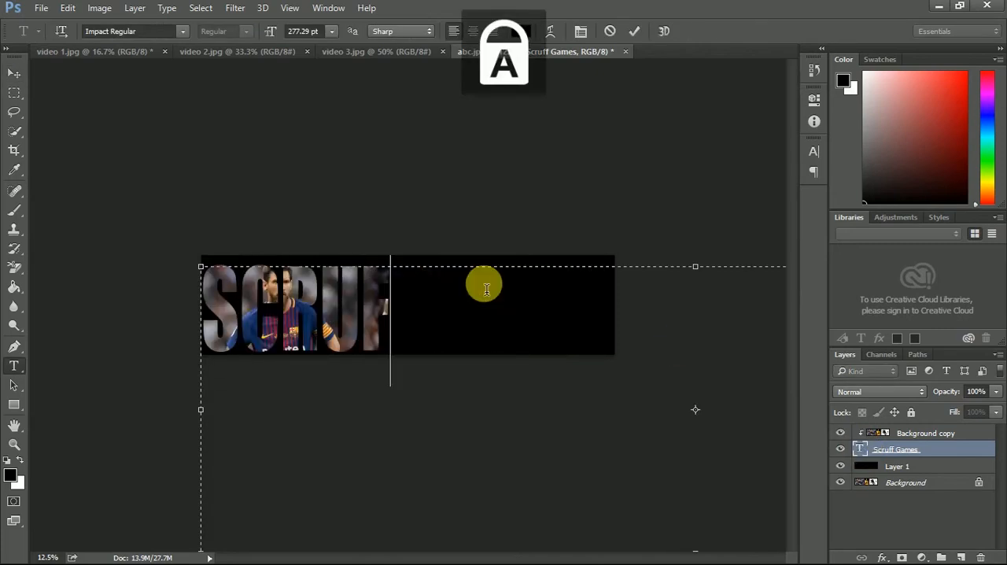
text(AMES)
key(BackSpace)
key(BackSpace)
key(BackSpace)
key(BackSpace)
key(BackSpace)
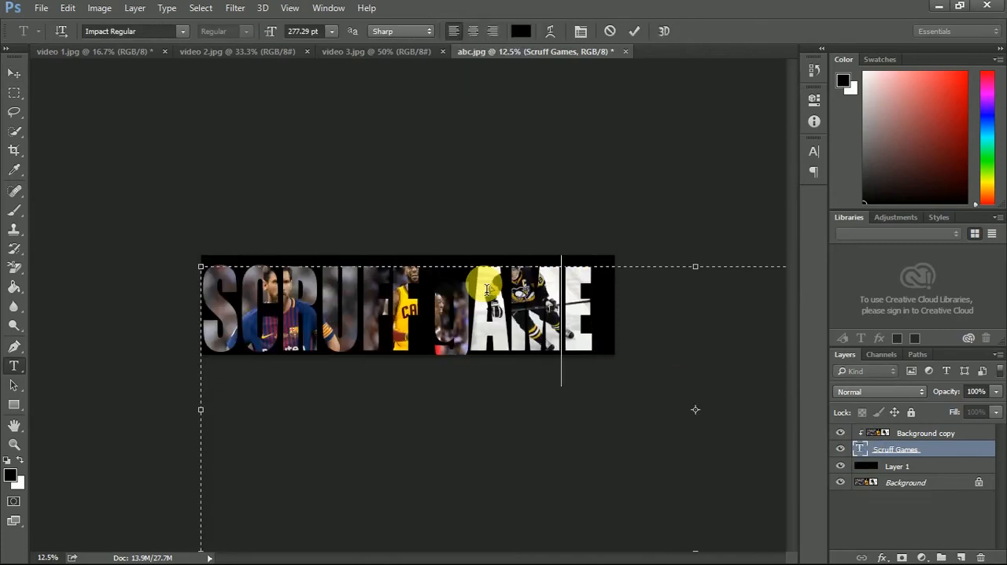
text(GAMES)
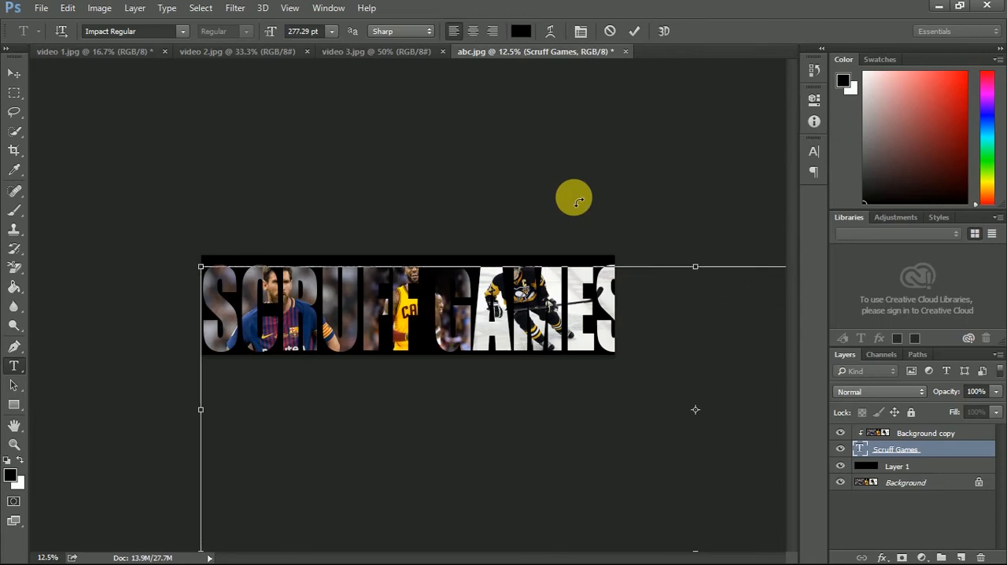
key(ctrl+minus)
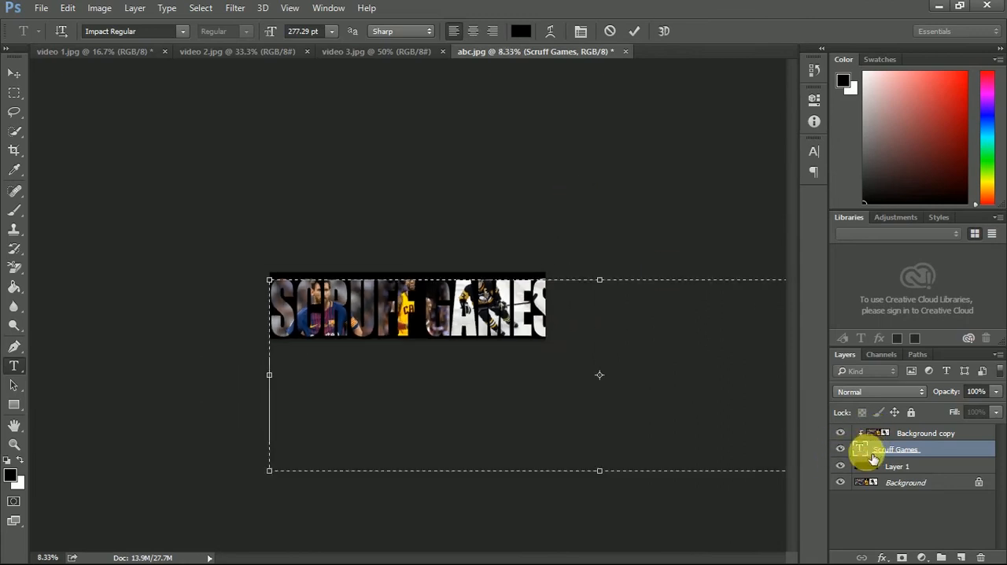
click(14, 73)
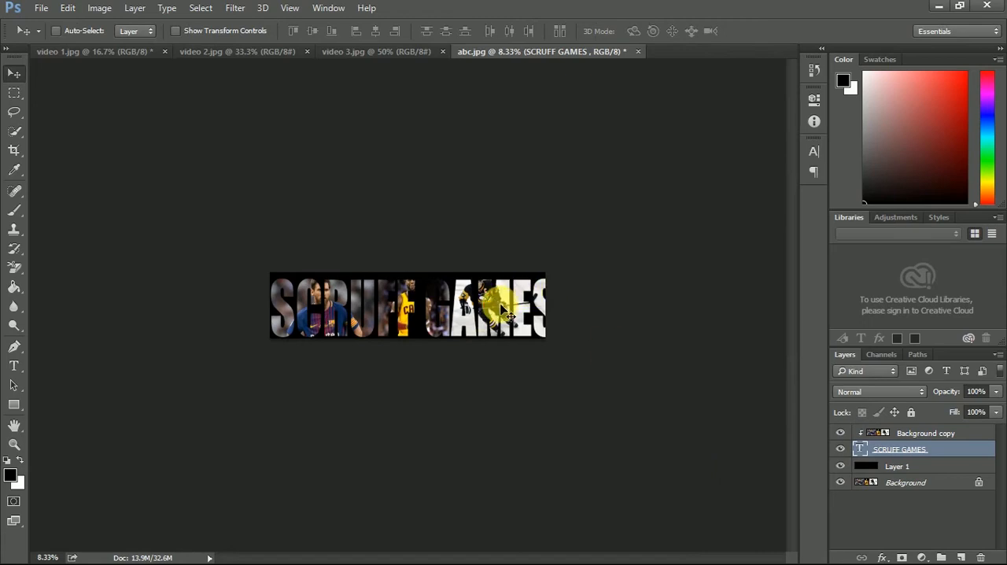
- Narrow the SCRUFF GAMES text to about 95% width with Free Transform so it fits inside the banner
click(68, 10)
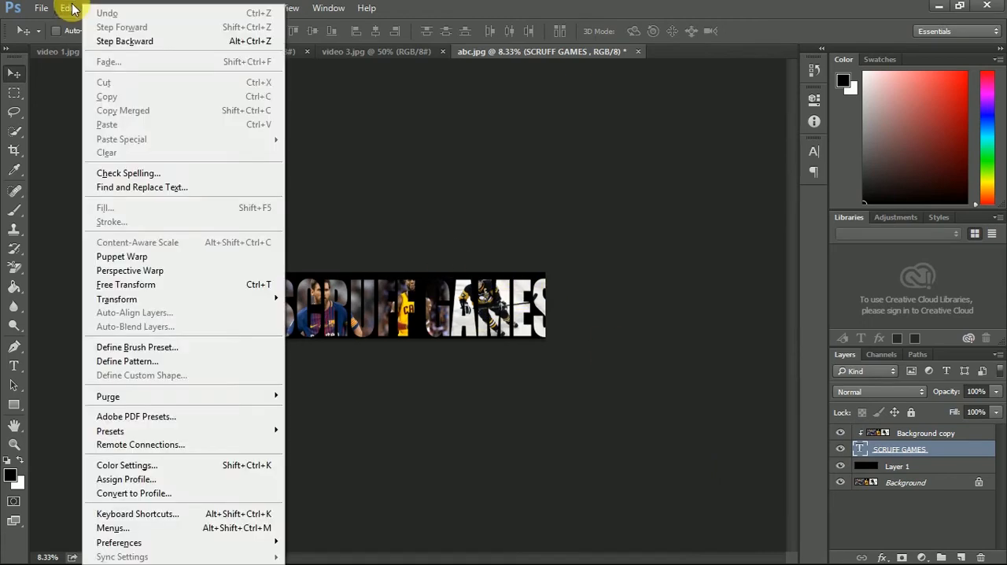
click(126, 286)
key(ctrl+minus)
key(ctrl+minus)
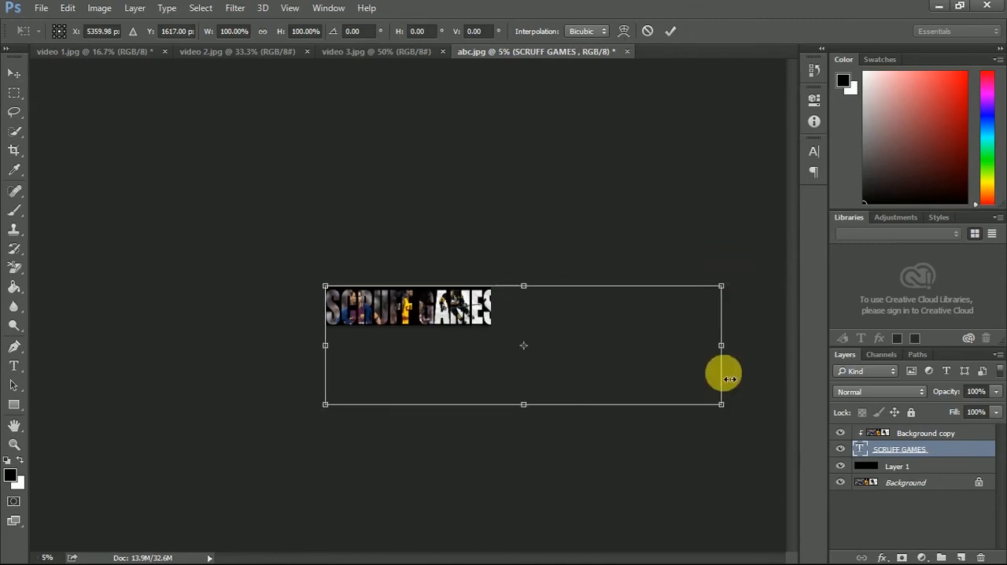
drag(724, 356, 706, 355)
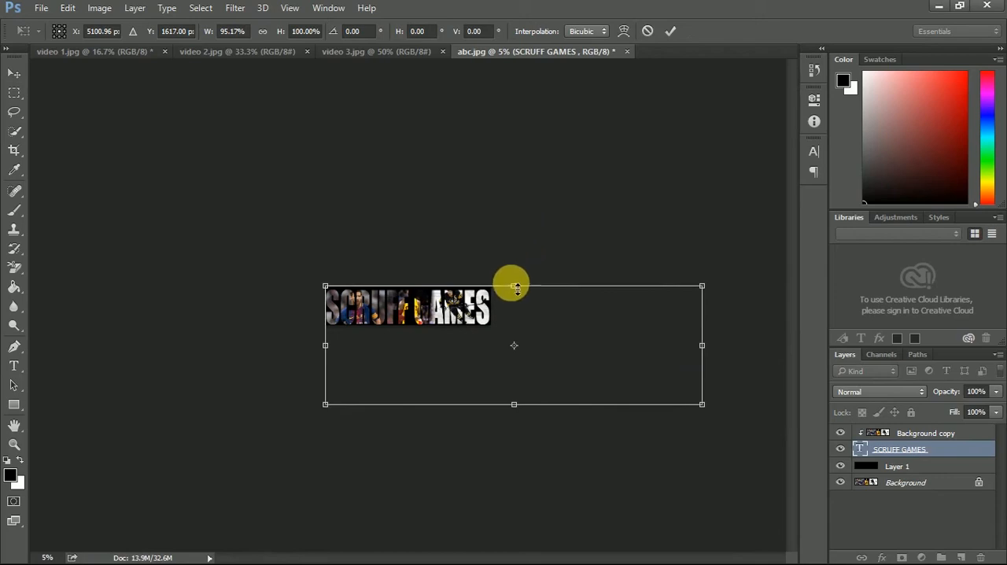
drag(521, 286, 521, 285)
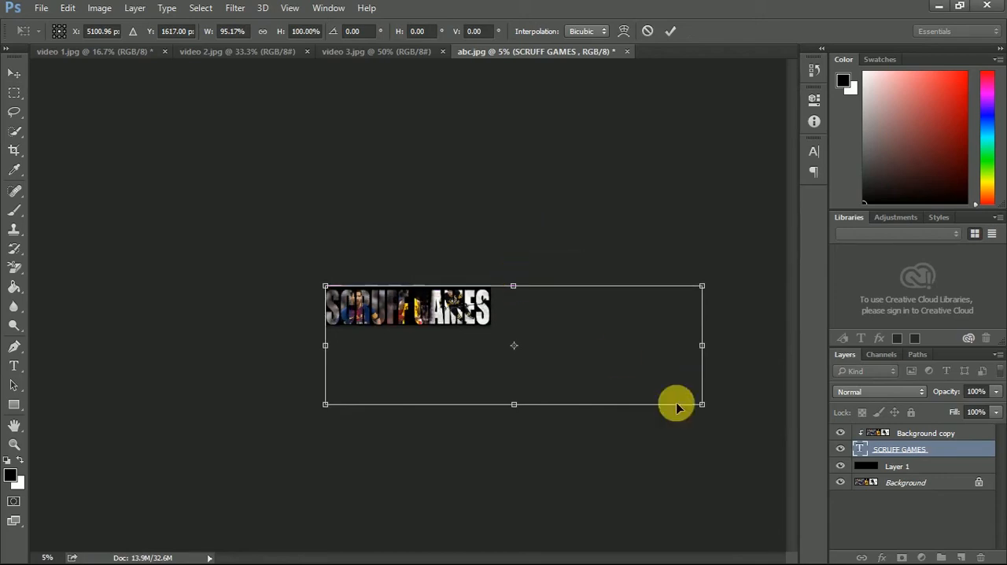
key(Return)
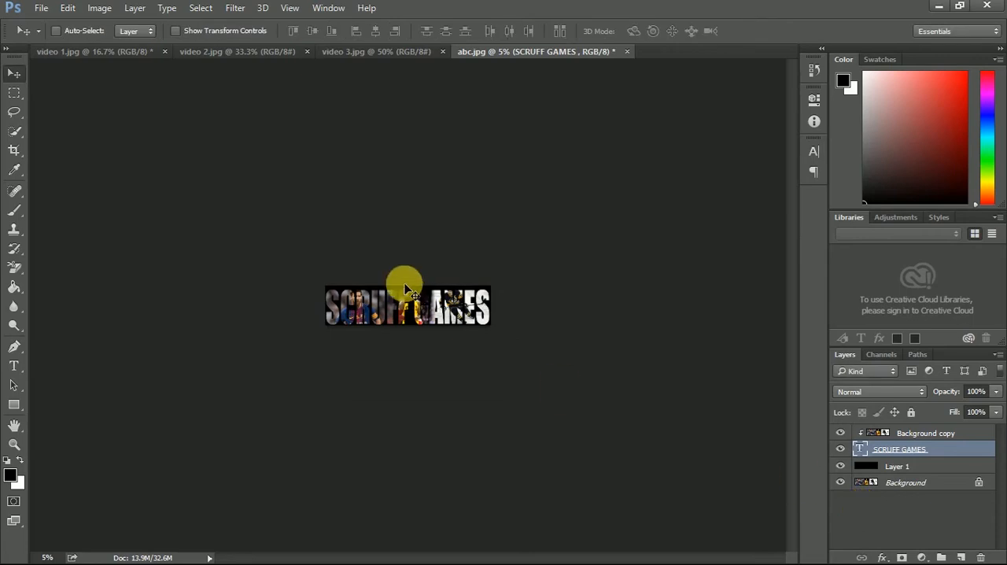
- Shift the Background copy image slightly left and down so the players sit better inside the letters
key(ctrl+plus)
key(ctrl+plus)
key(ctrl+plus)
key(ctrl+plus)
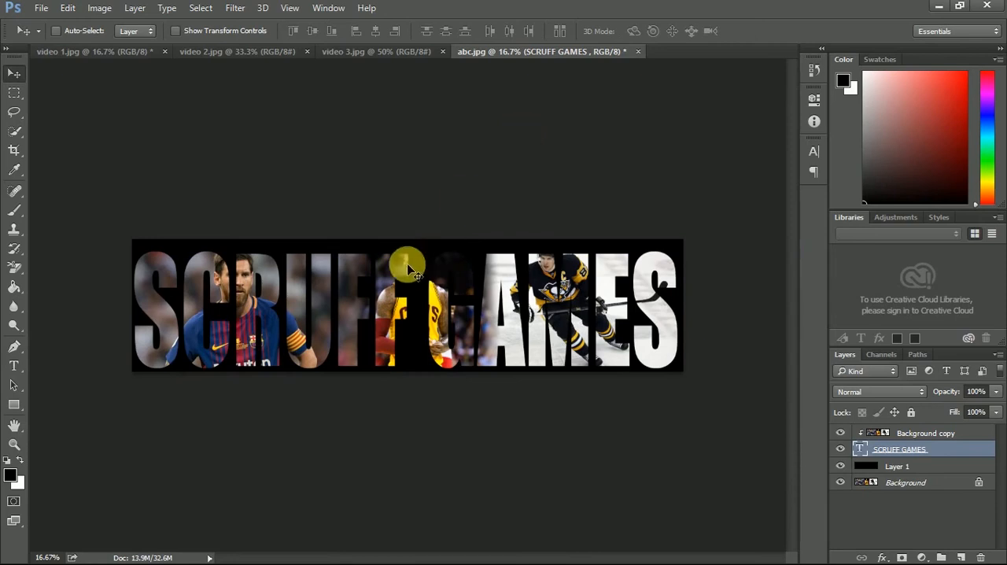
click(922, 432)
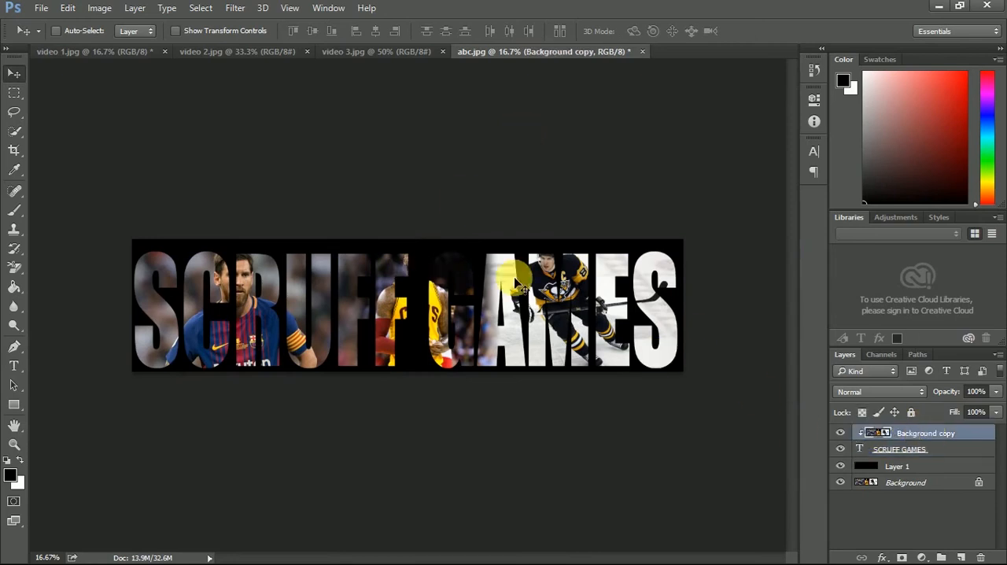
drag(360, 285, 353, 310)
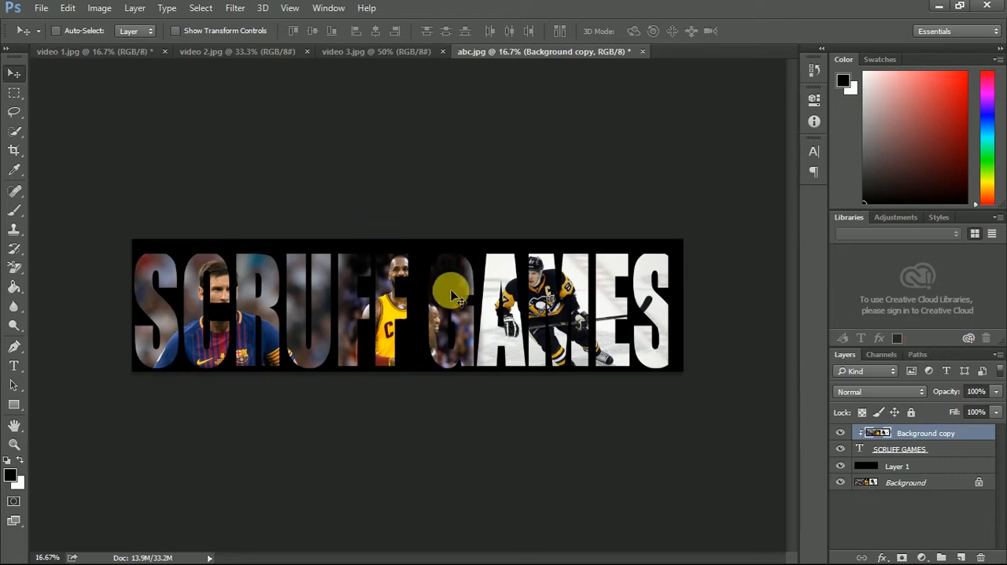
- Add a Brightness/Contrast adjustment layer above Background copy with brightness 130 and contrast 65
click(923, 554)
click(933, 293)
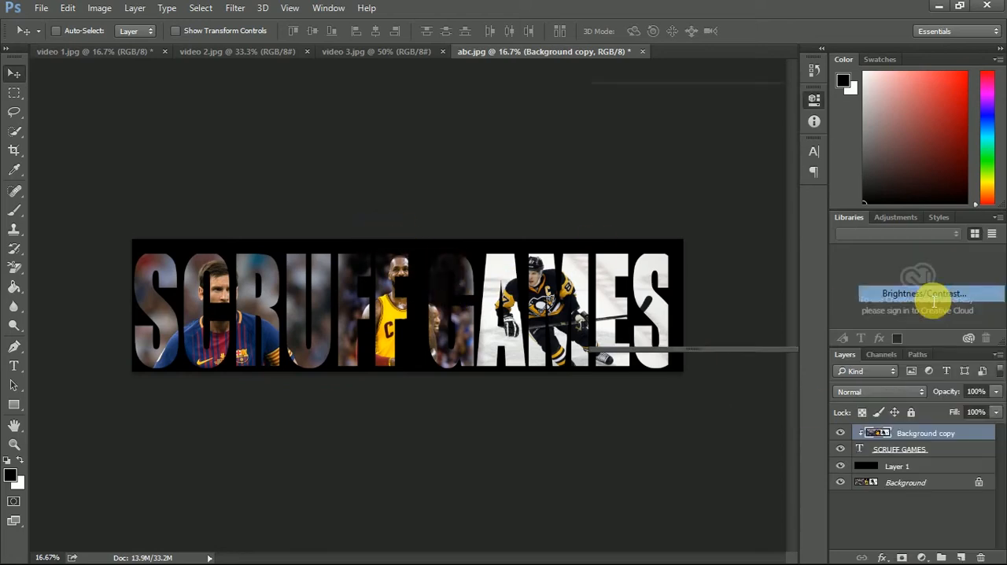
drag(690, 173, 765, 173)
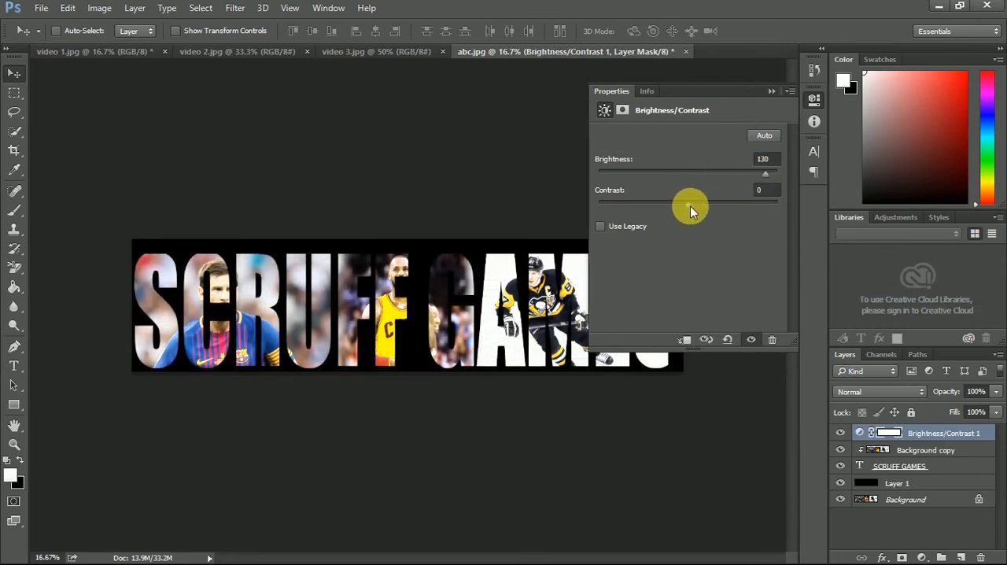
drag(690, 207, 746, 205)
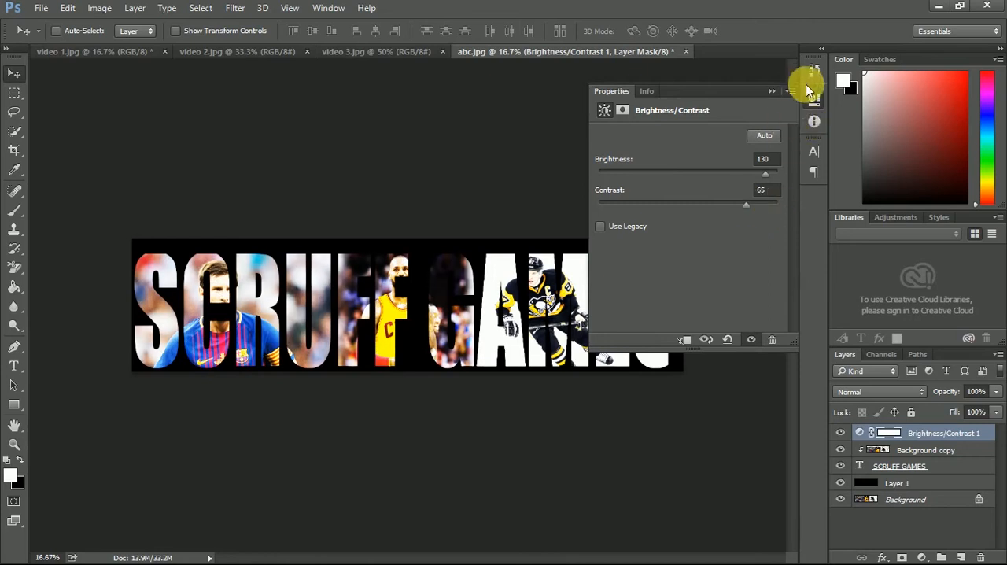
- Narrow the SCRUFF GAMES text layer to about 98% width with Free Transform and commit the change
click(774, 90)
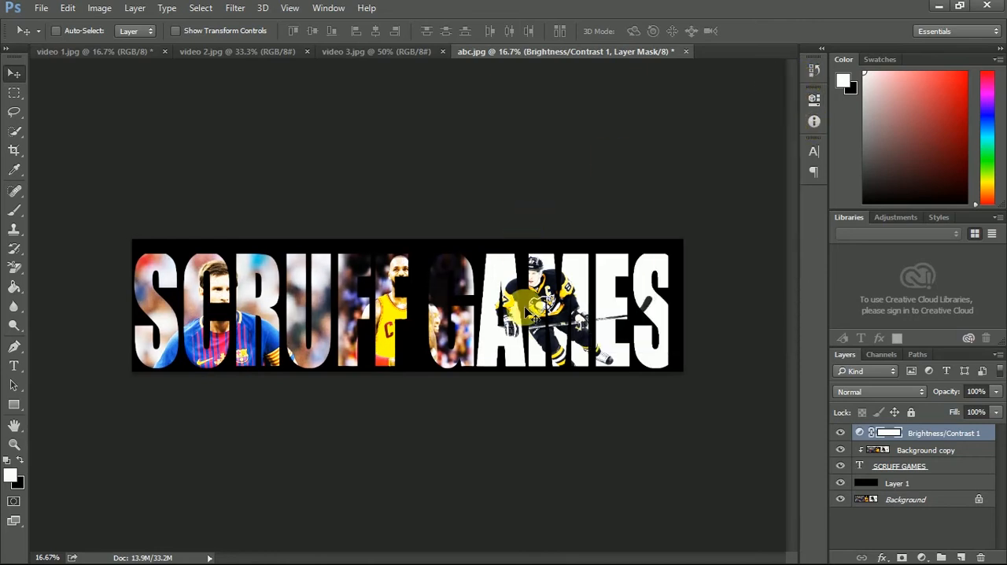
click(861, 468)
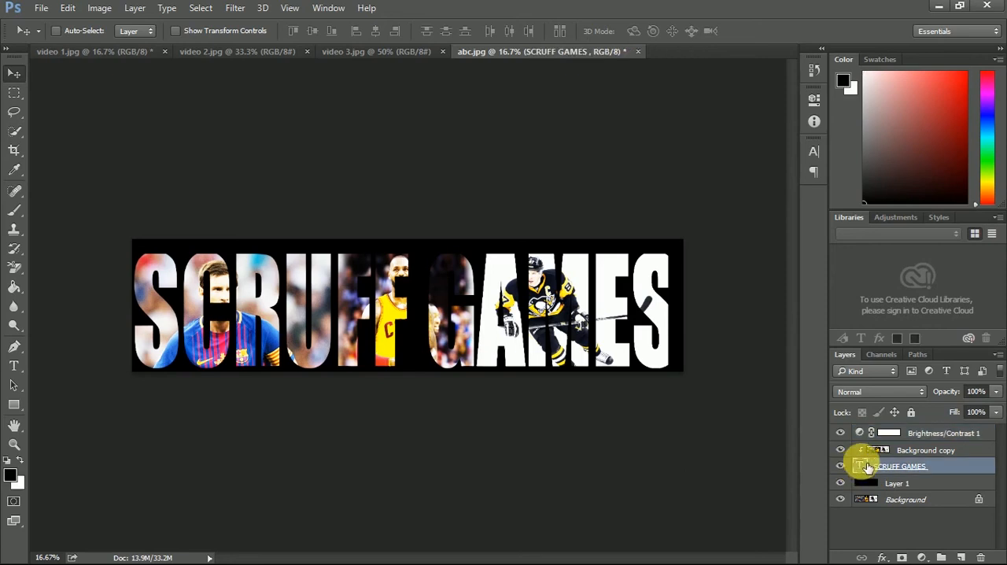
click(68, 8)
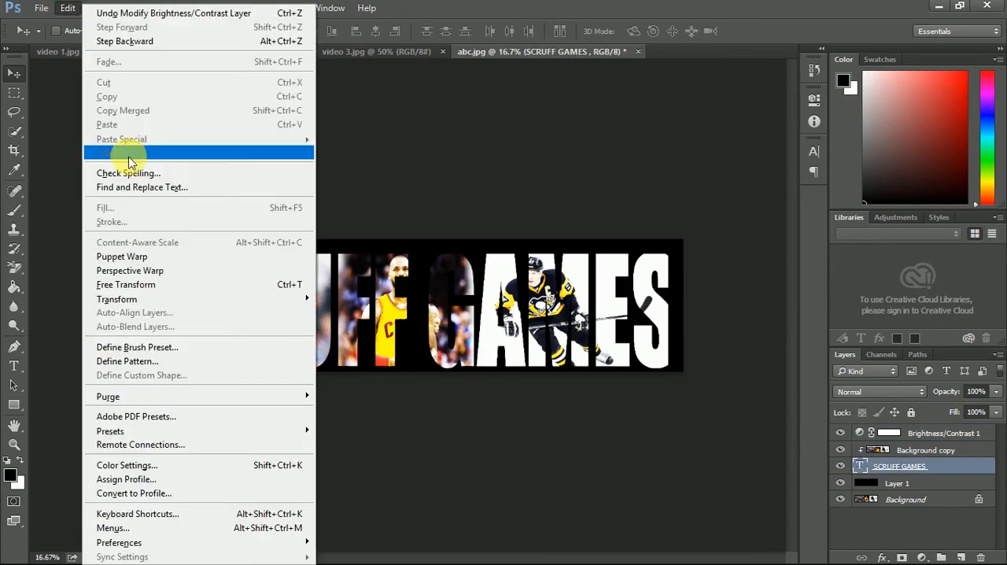
click(131, 284)
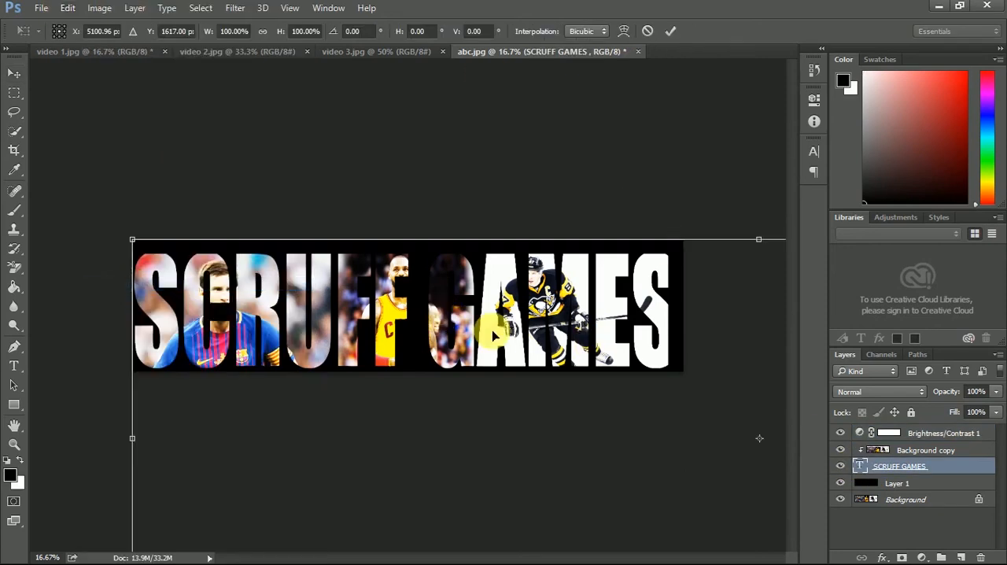
scroll(399, 336, down, 3)
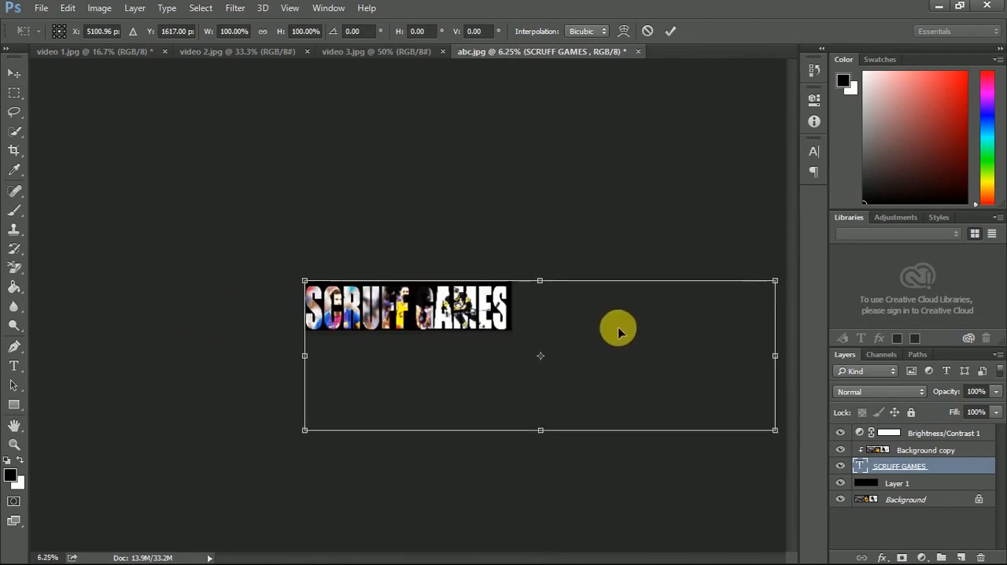
drag(775, 356, 767, 356)
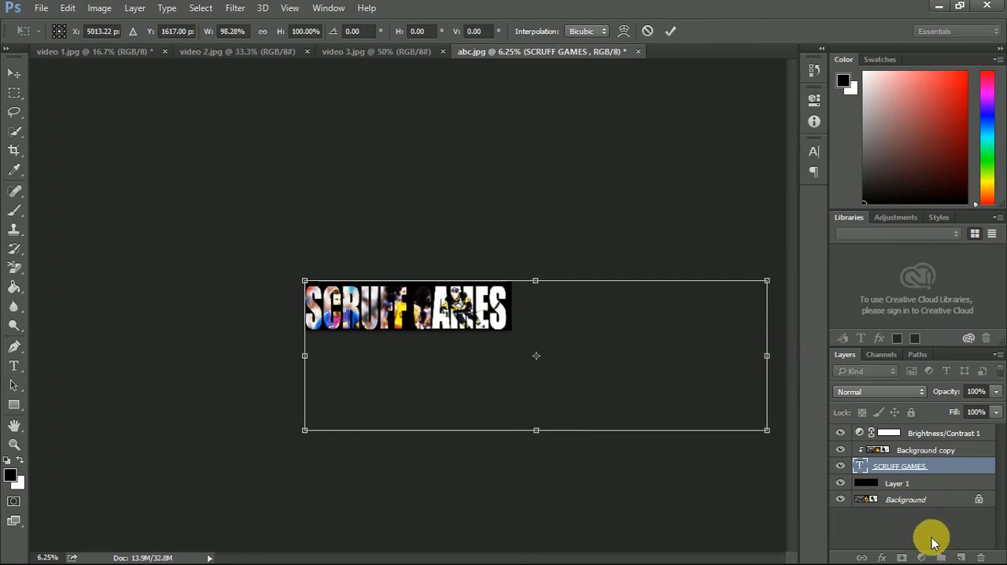
key(Return)
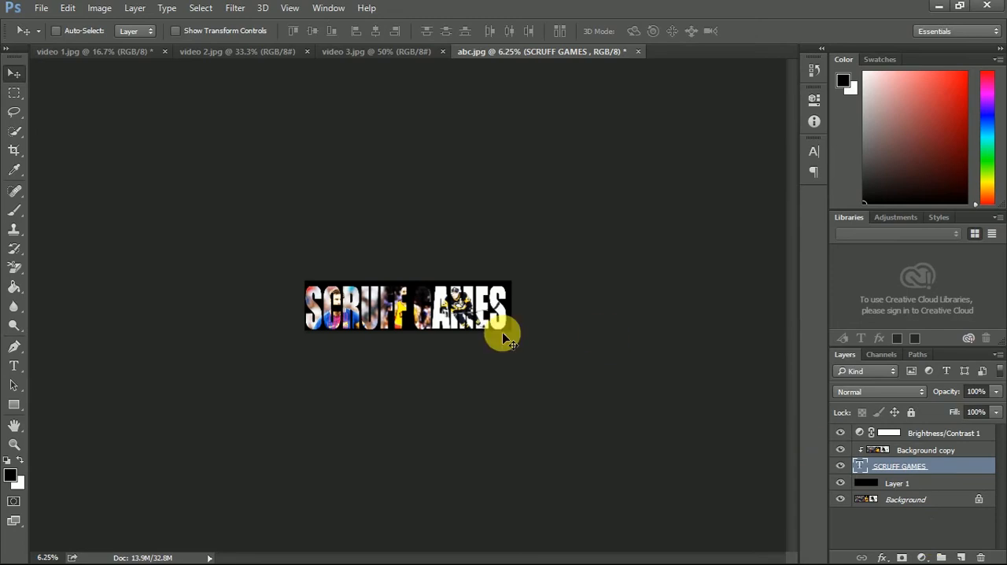
key(ctrl+plus)
key(ctrl+plus)
key(ctrl+plus)
key(ctrl+plus)
key(ctrl+minus)
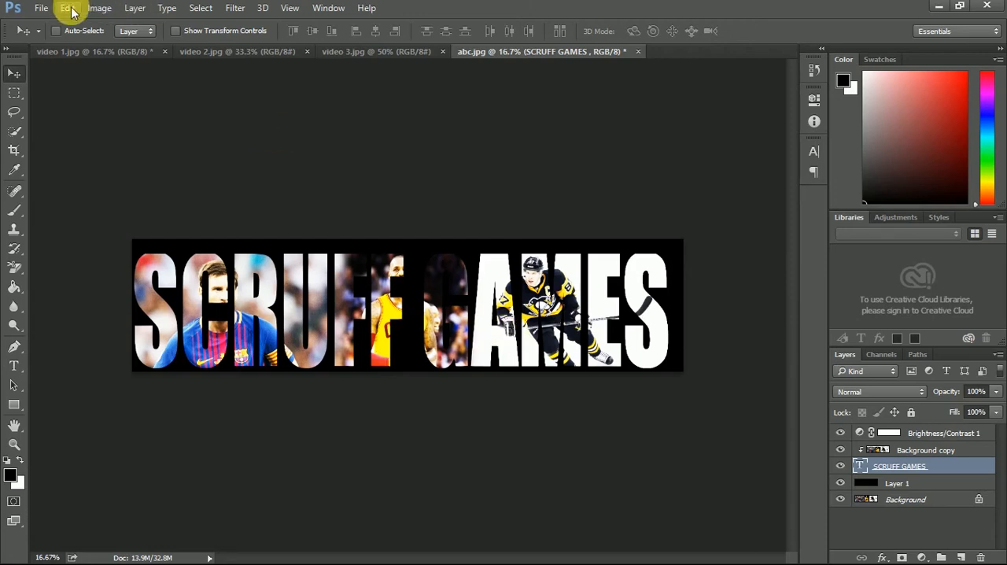
- Save a JPEG copy of the banner as AAA in the Pictures folder at maximum quality, 12, Baseline Optimized
click(41, 8)
click(63, 170)
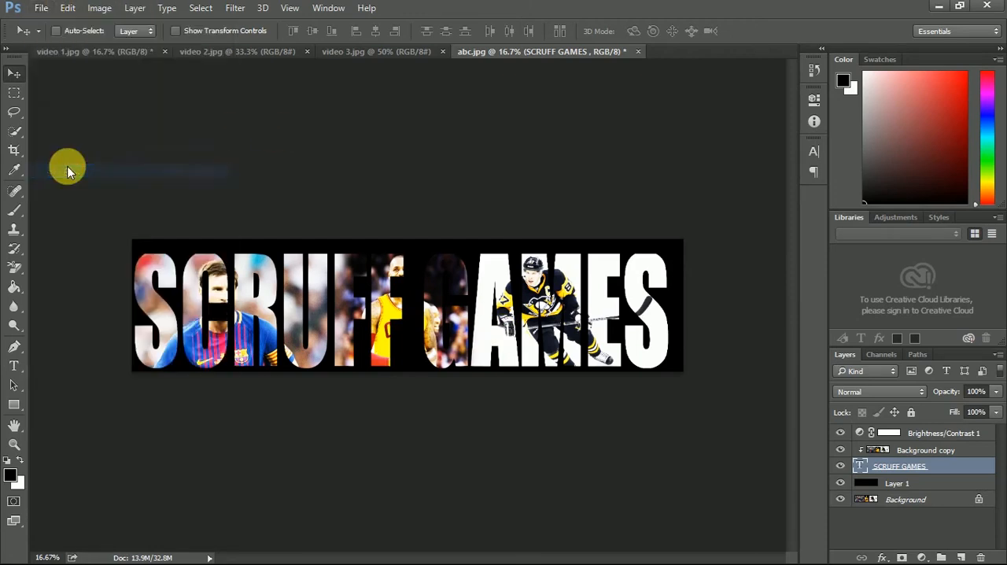
click(154, 295)
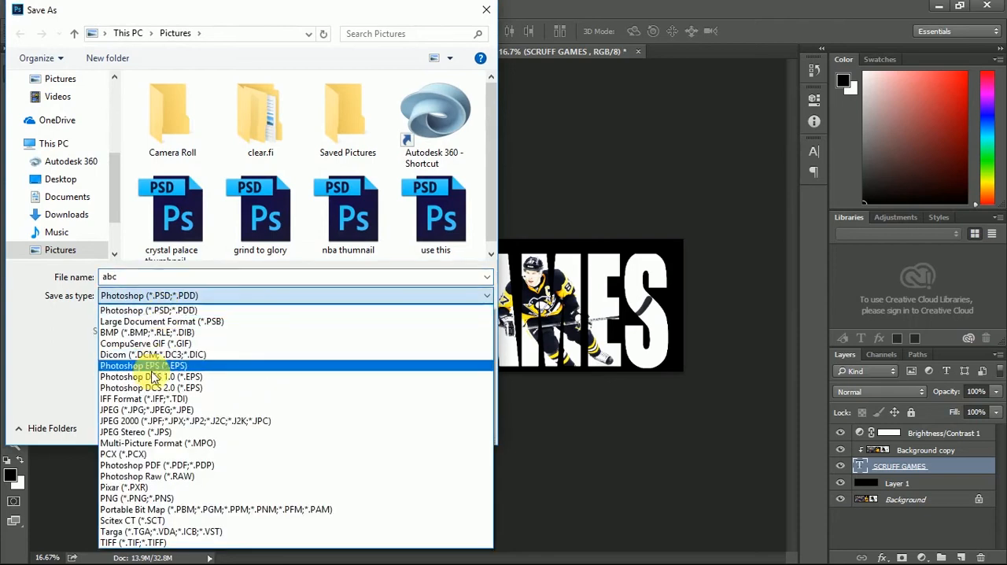
click(140, 411)
double_click(183, 277)
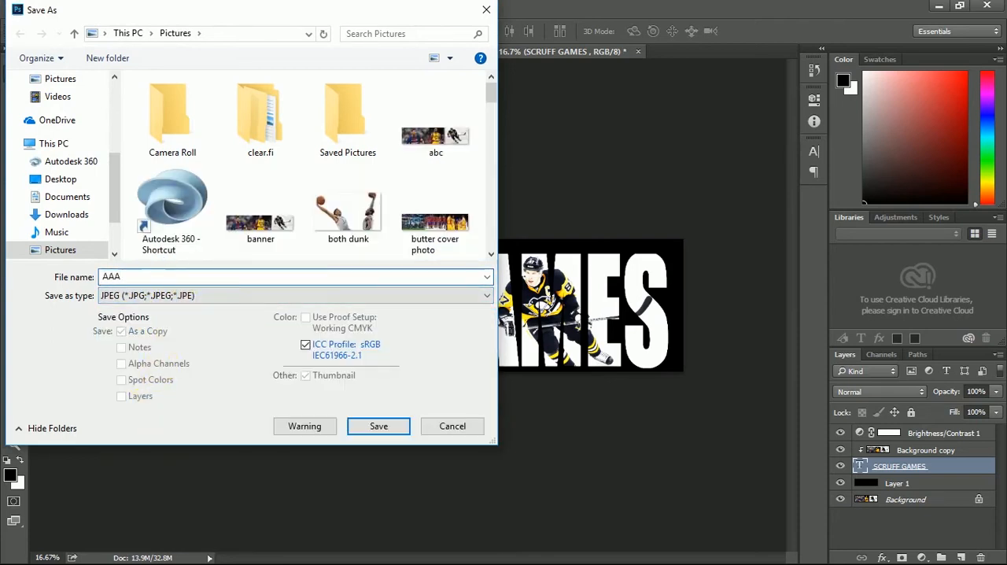
key(Return)
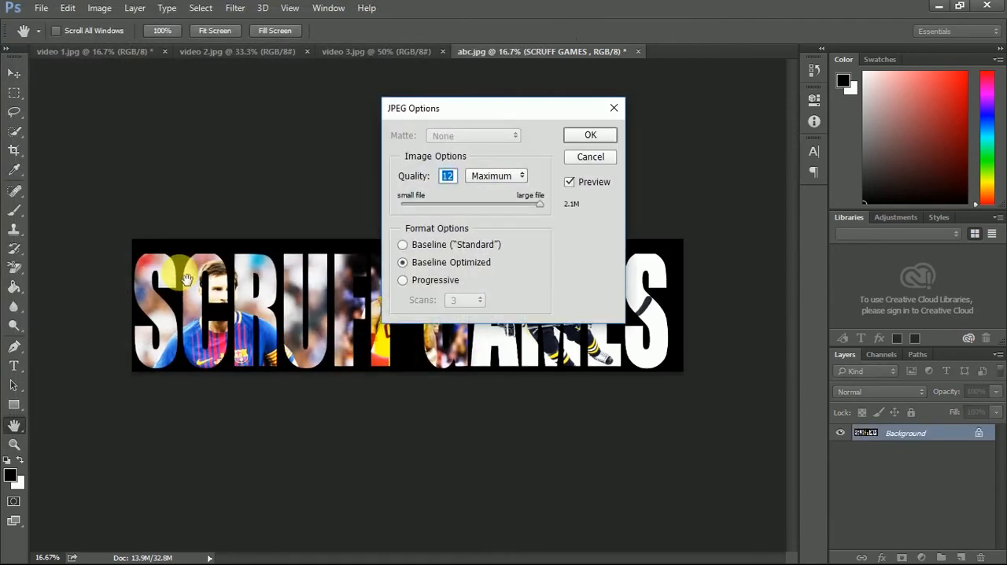
key(Return)
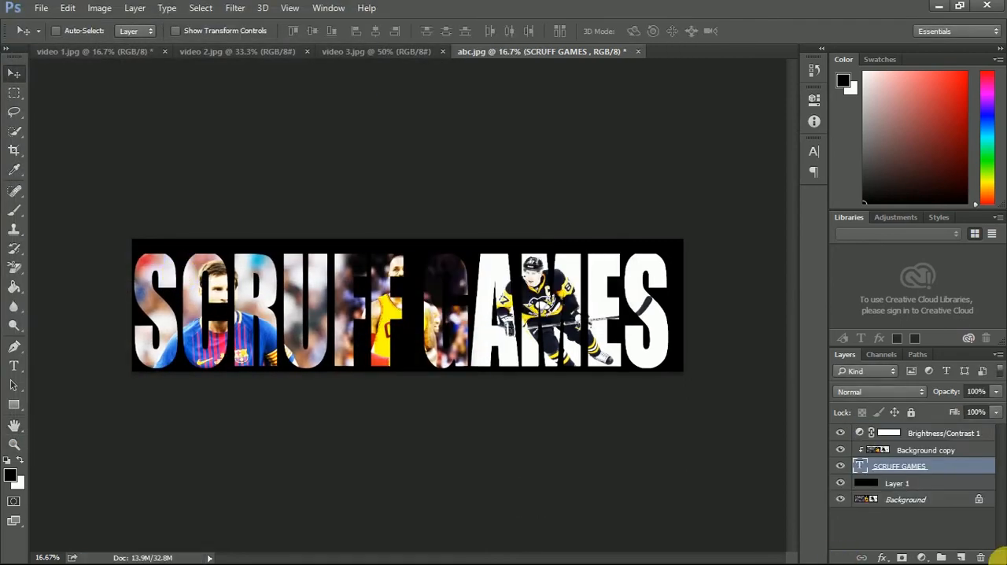
- Switch to Canva in Chrome and create a new 2560 × 1440 px YouTube Channel Art design
key(super)
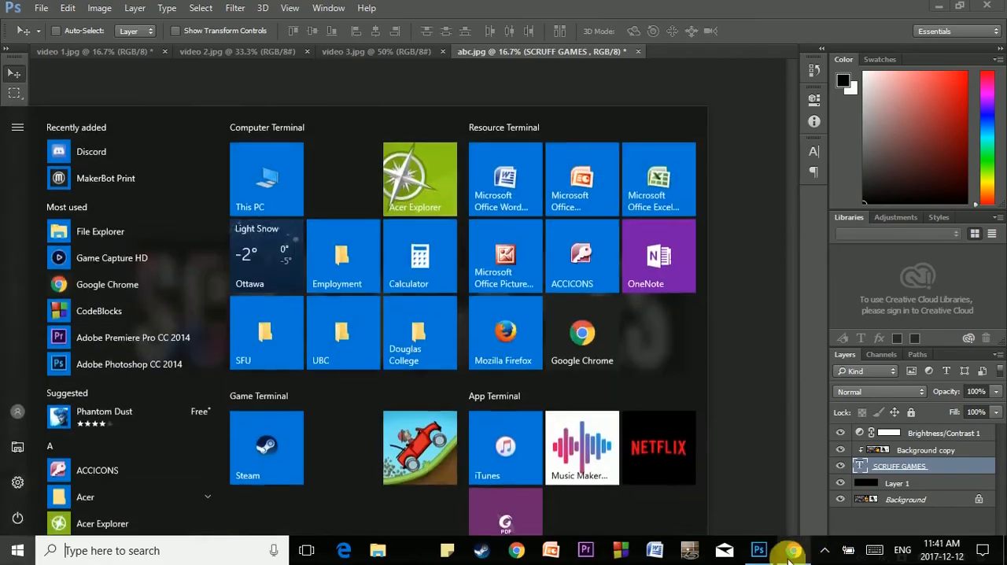
click(791, 551)
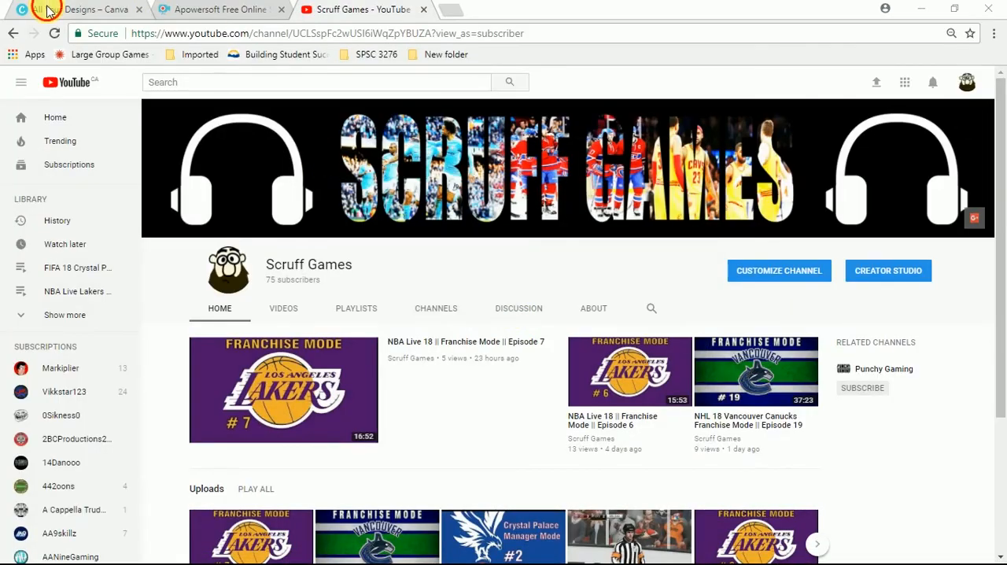
click(48, 10)
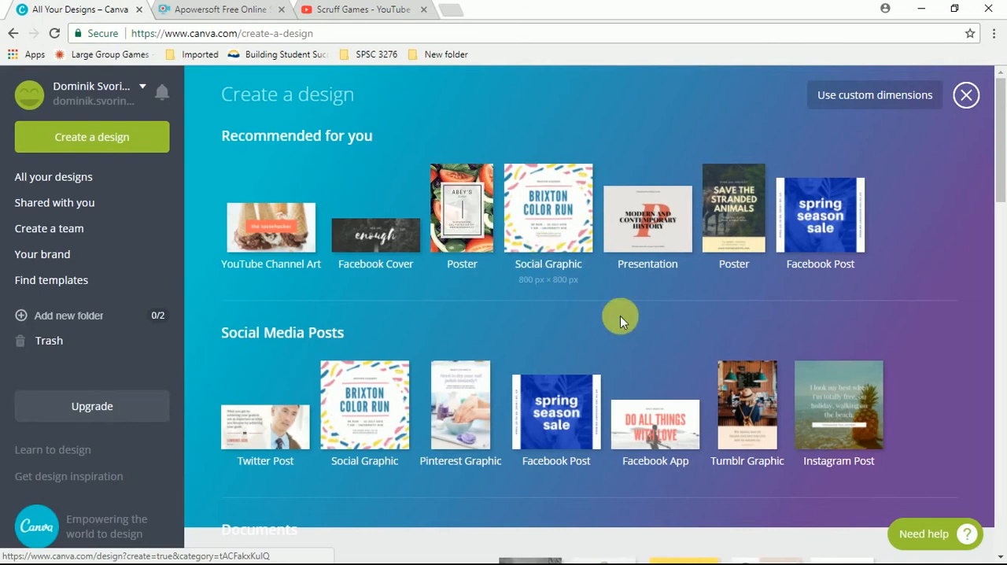
scroll(622, 384, down, 3)
scroll(621, 384, down, 1)
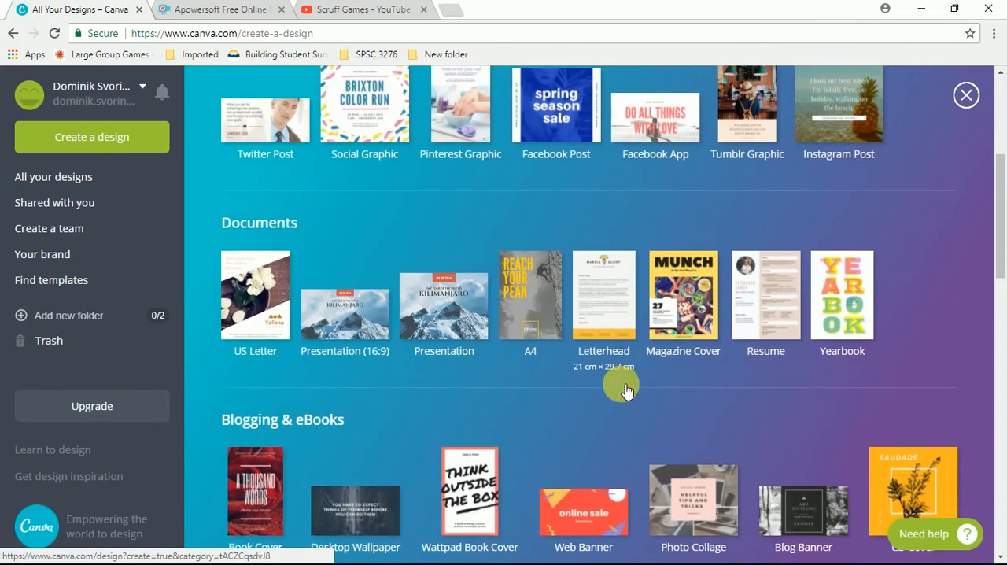
scroll(621, 383, up, 2)
scroll(635, 347, down, 7)
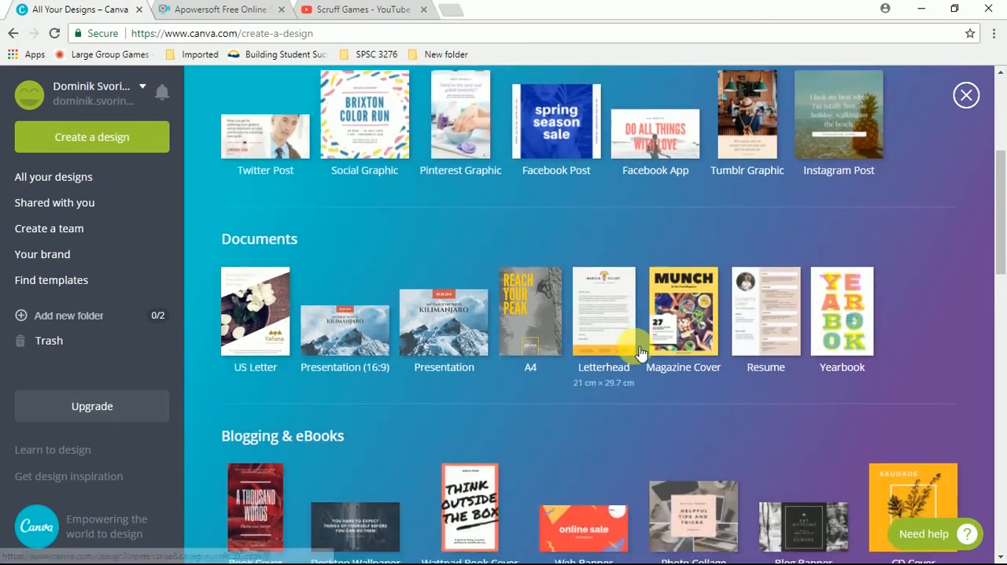
scroll(635, 347, down, 2)
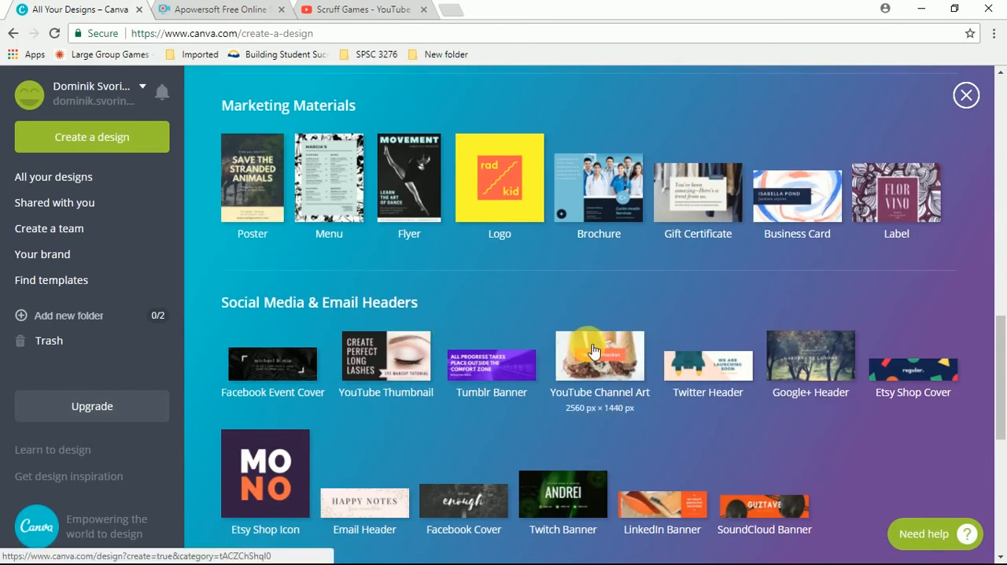
scroll(595, 351, down, 1)
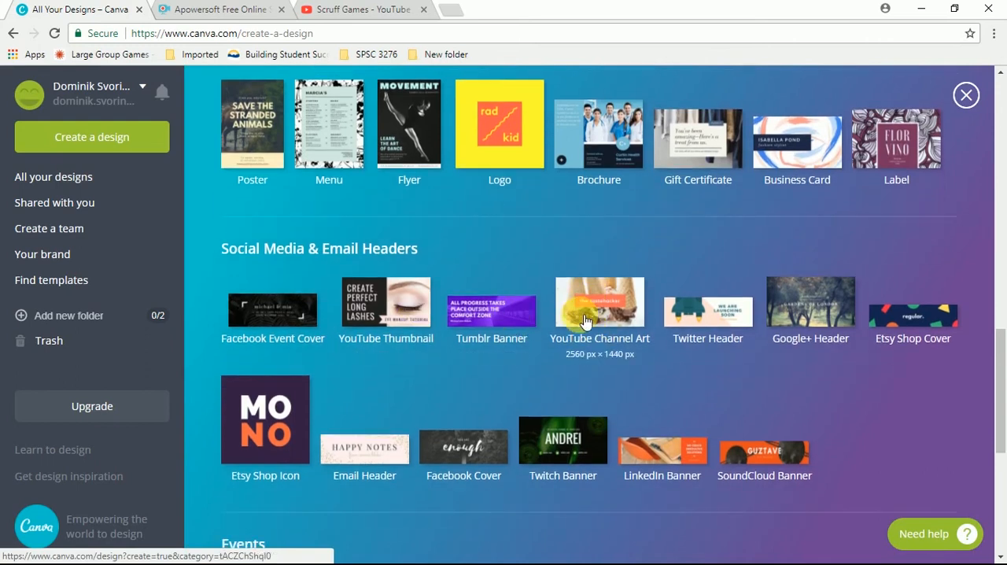
click(586, 321)
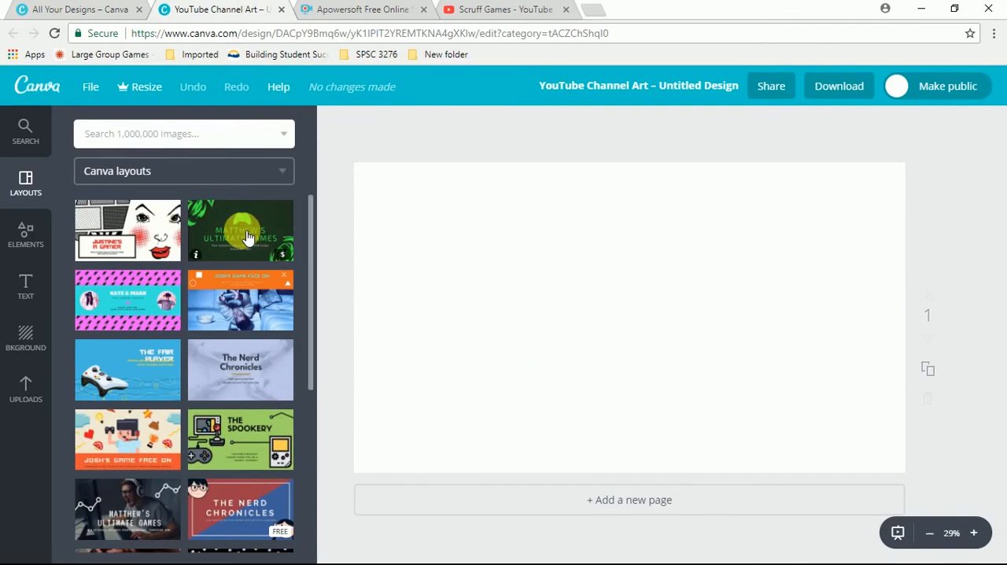
- Upload the AAA image from the Pictures folder to Canva and place it on the blank page
click(41, 386)
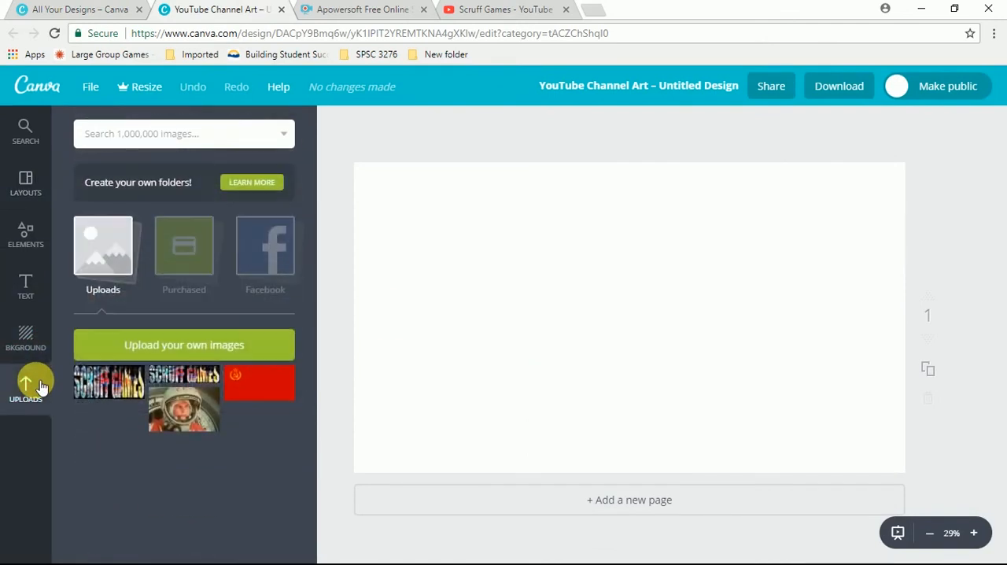
click(210, 337)
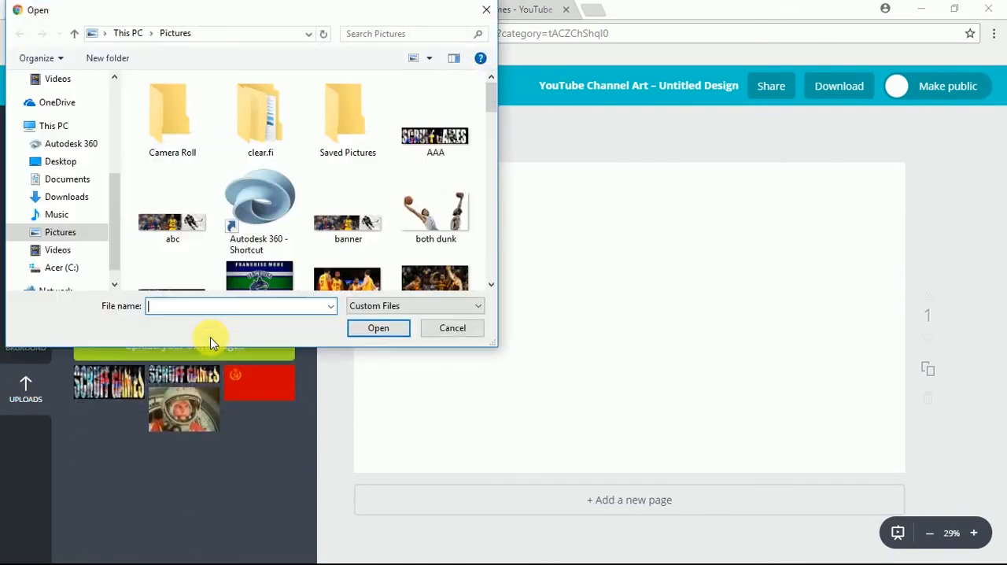
double_click(405, 146)
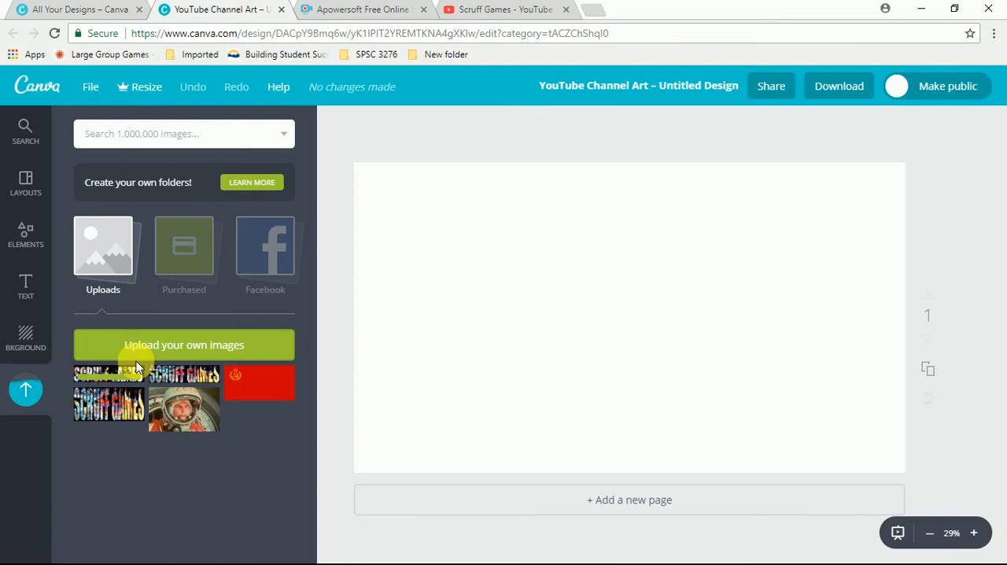
click(112, 373)
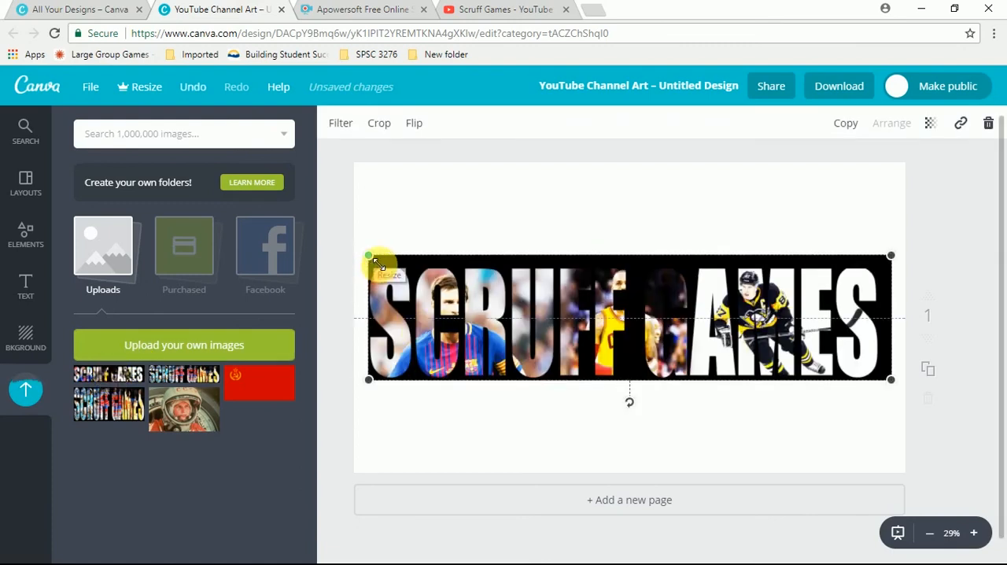
- Shrink the banner image to about two-thirds of its width at the page's centre and set the page background to black
drag(376, 262, 543, 283)
click(545, 284)
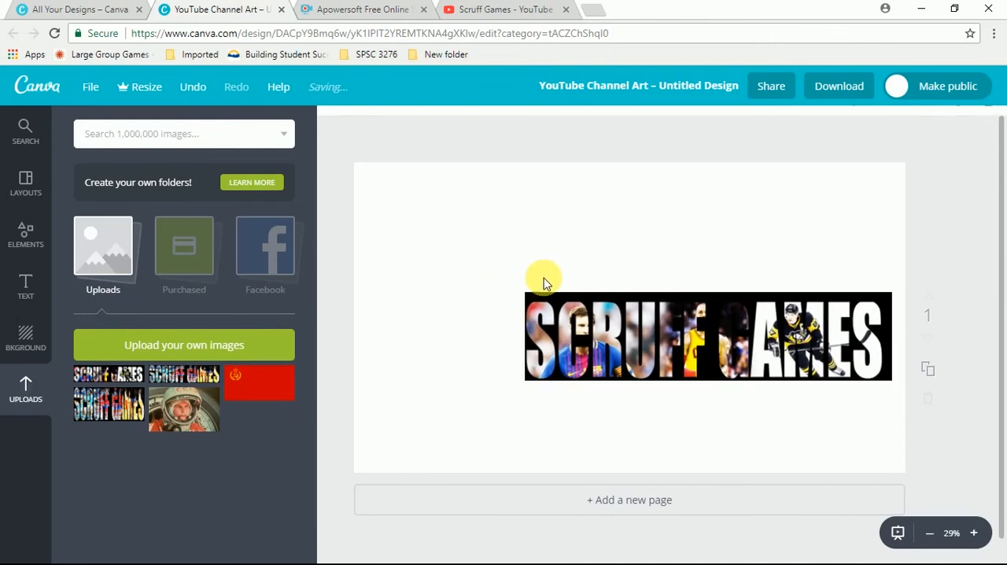
click(26, 184)
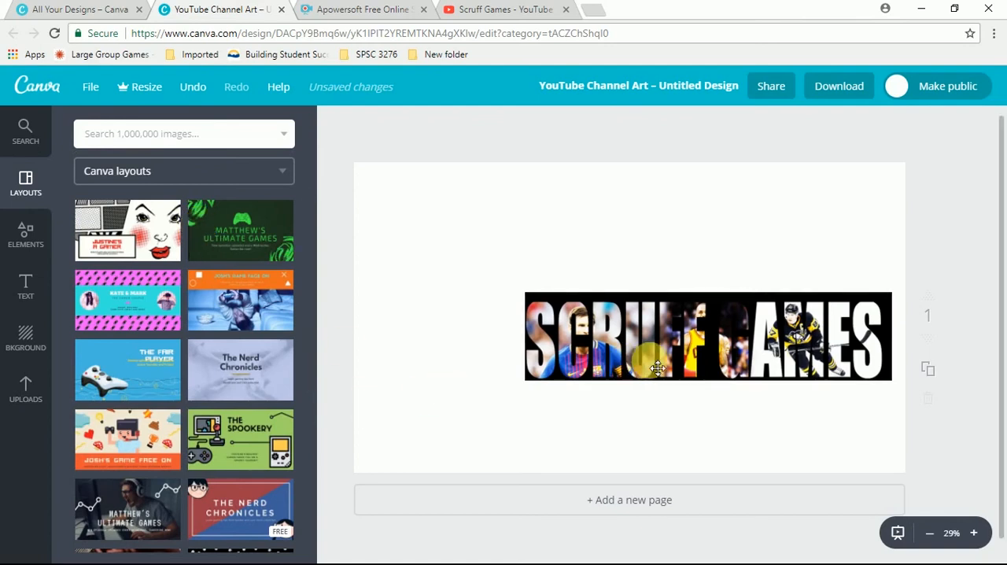
drag(652, 362, 586, 348)
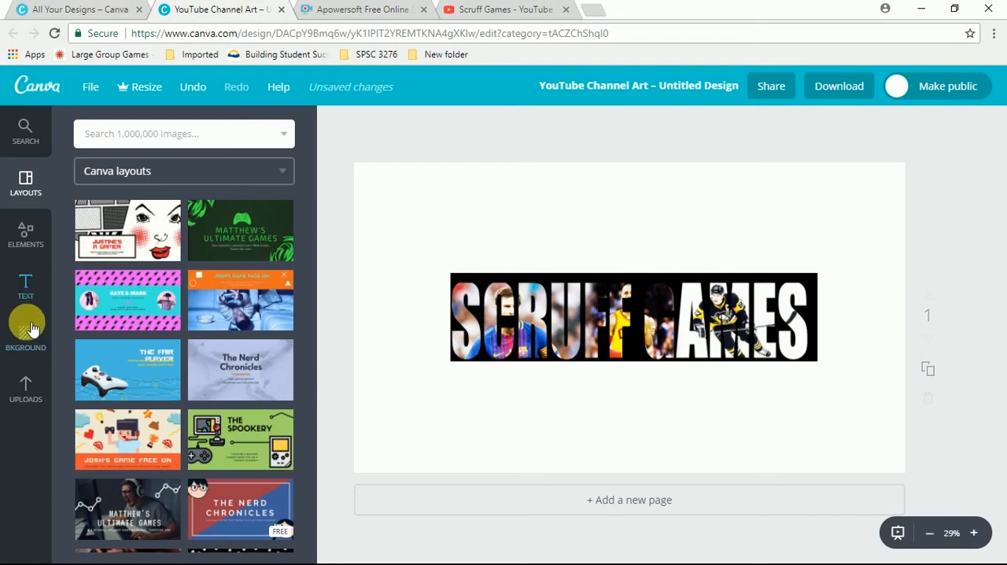
click(25, 324)
click(85, 314)
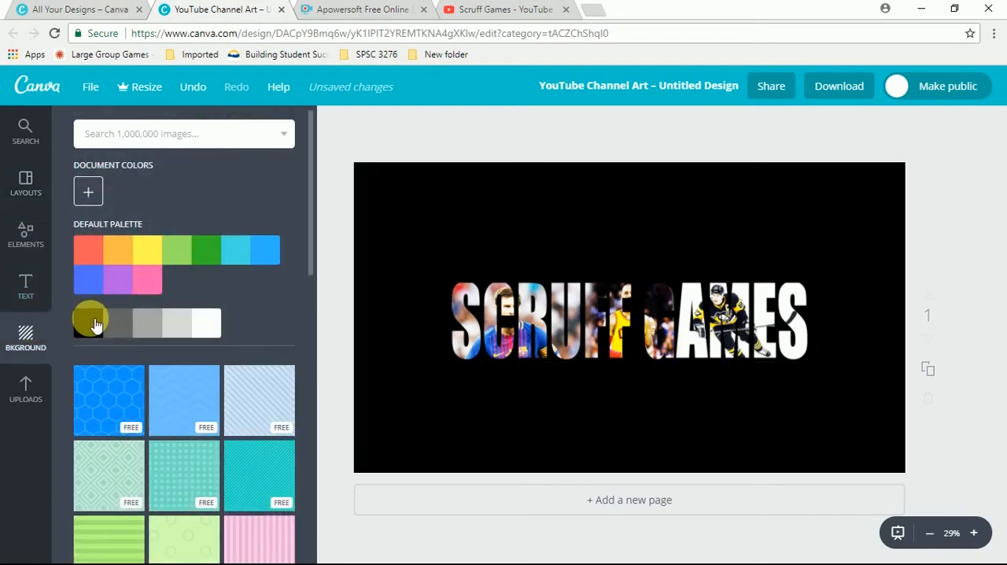
- Switch to Photoshop and fill Layer 1 behind the SCRUFF GAMES lettering with bright red using the Paint Bucket
key(super)
click(764, 548)
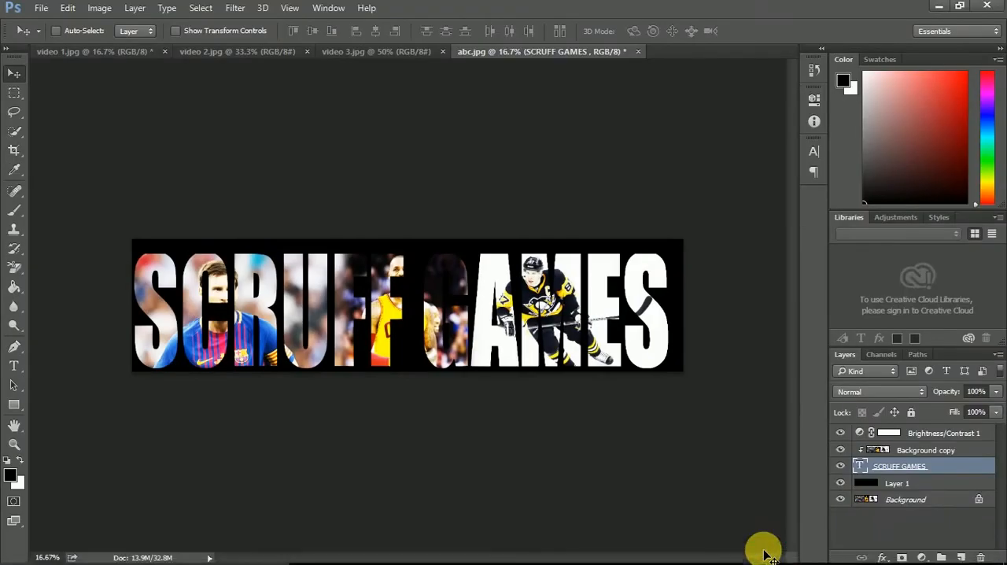
click(917, 482)
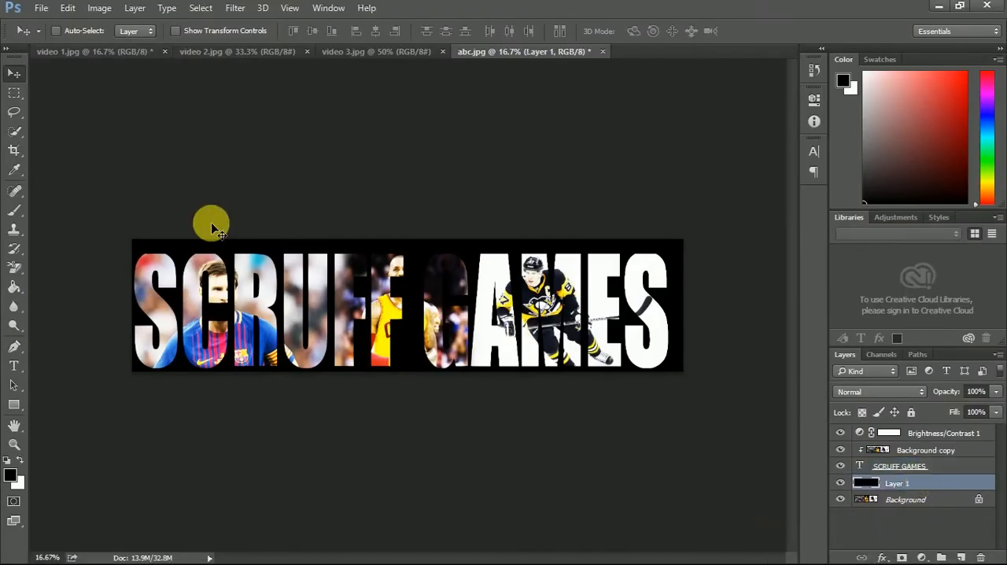
click(12, 474)
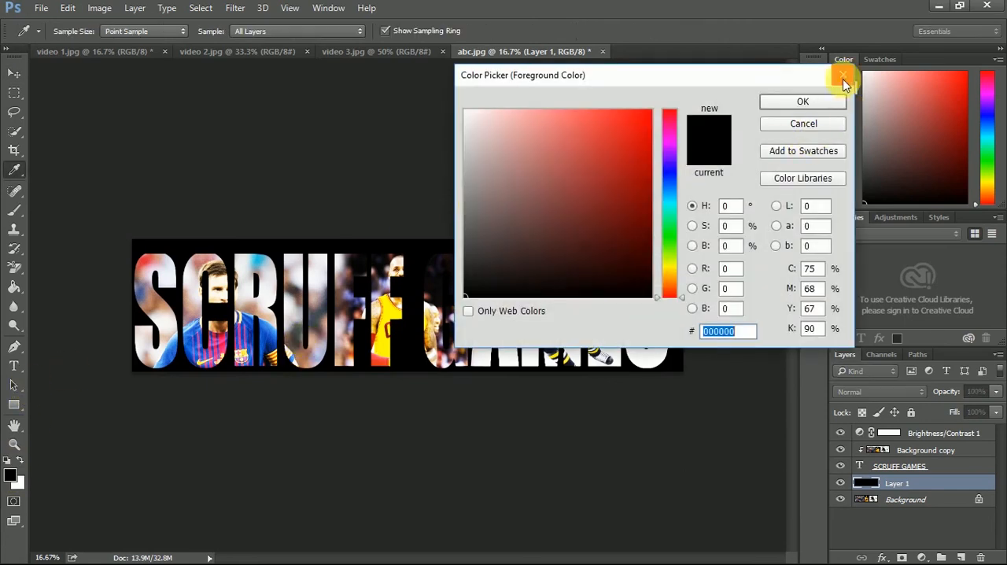
click(842, 79)
click(19, 288)
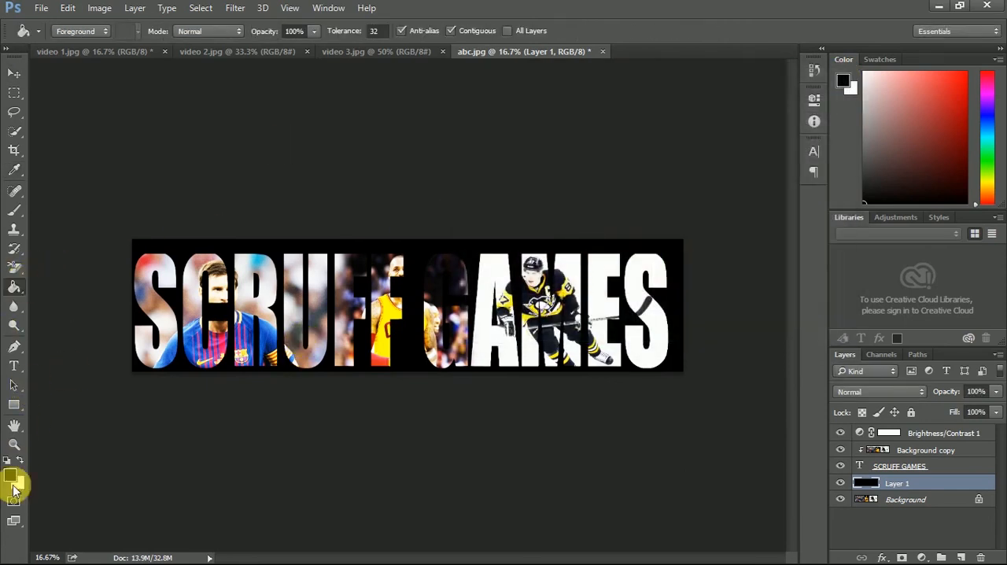
click(12, 474)
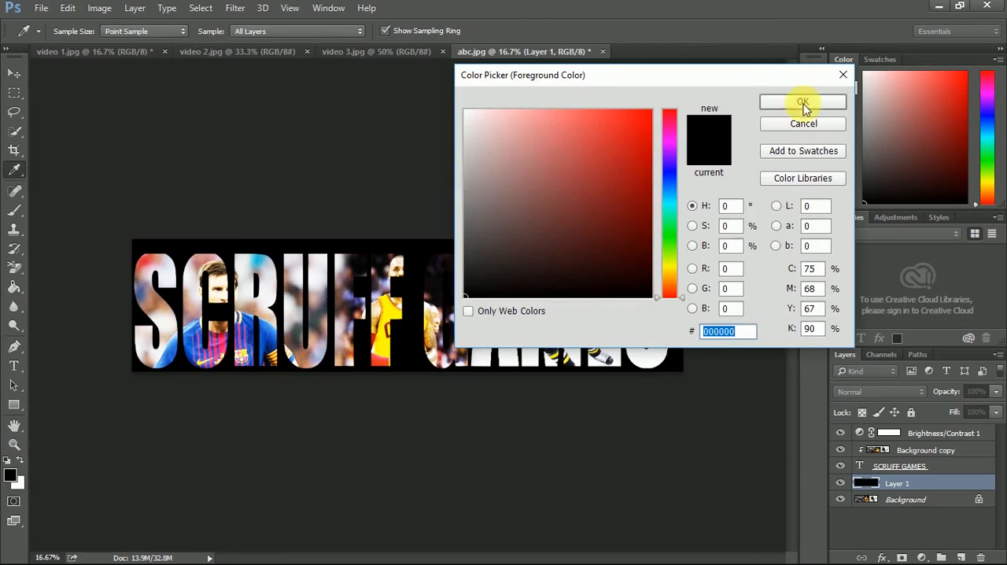
click(637, 155)
click(803, 101)
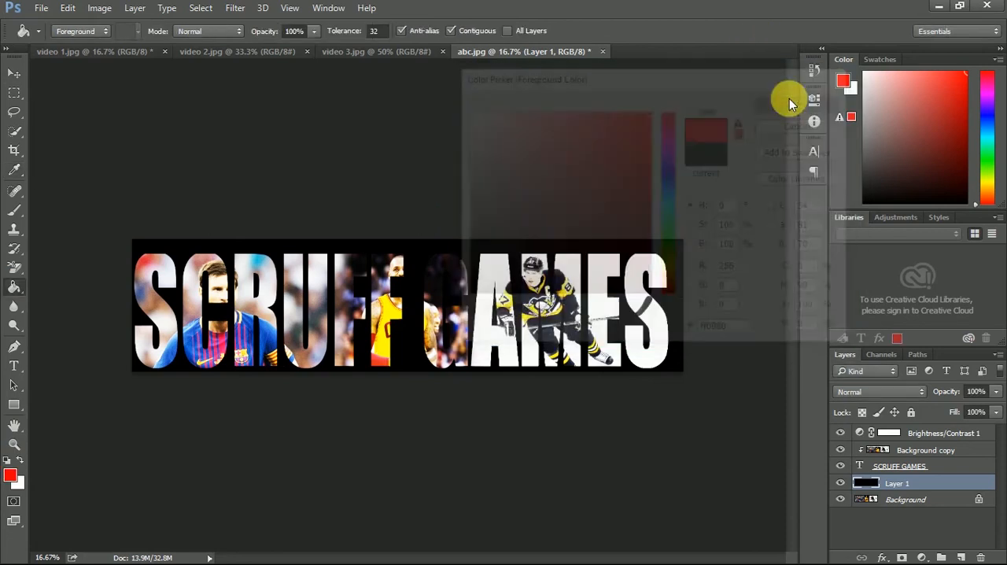
click(436, 302)
click(180, 354)
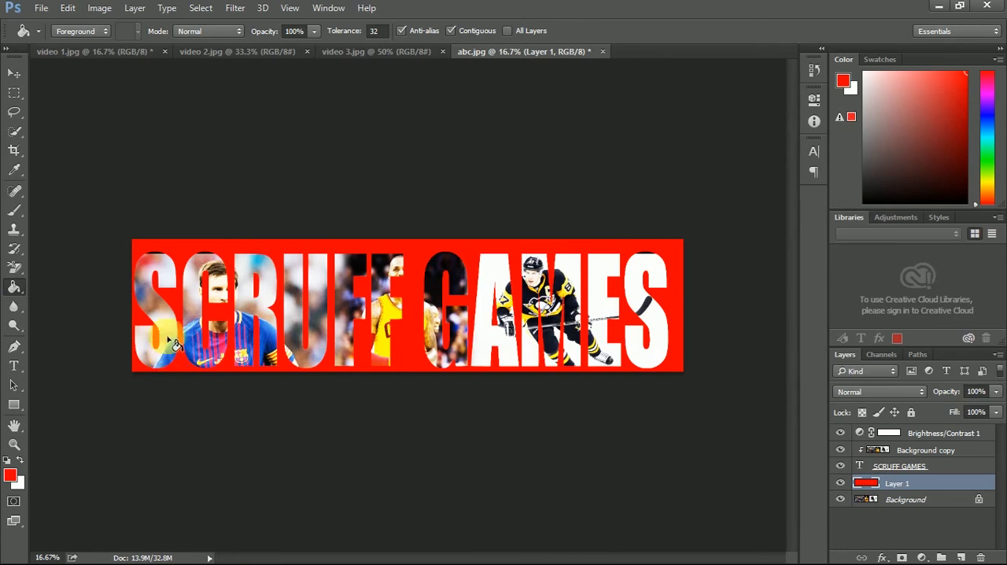
click(206, 257)
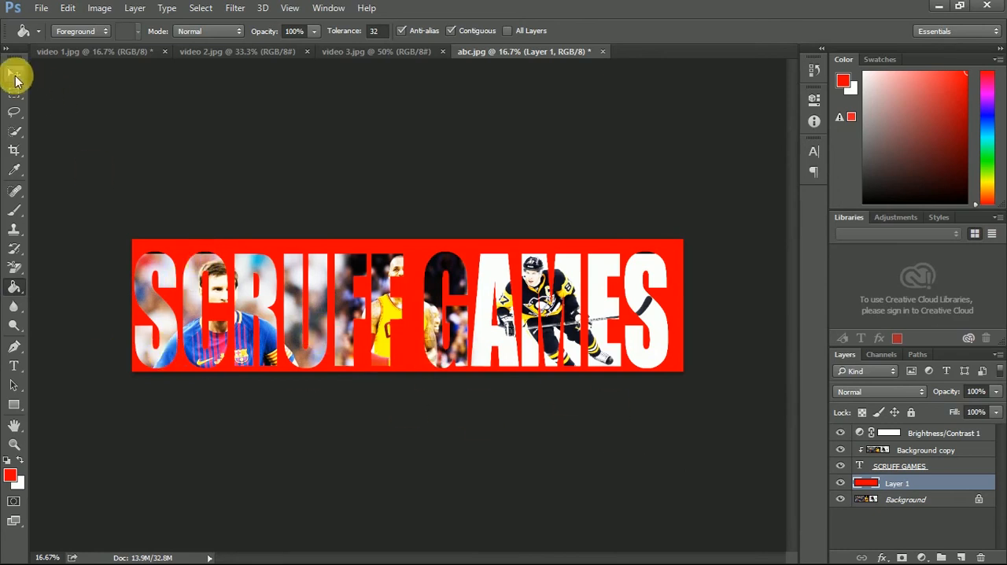
- Shift the Background copy photo layer slightly within the lettering and deselect all layers
click(15, 76)
click(927, 448)
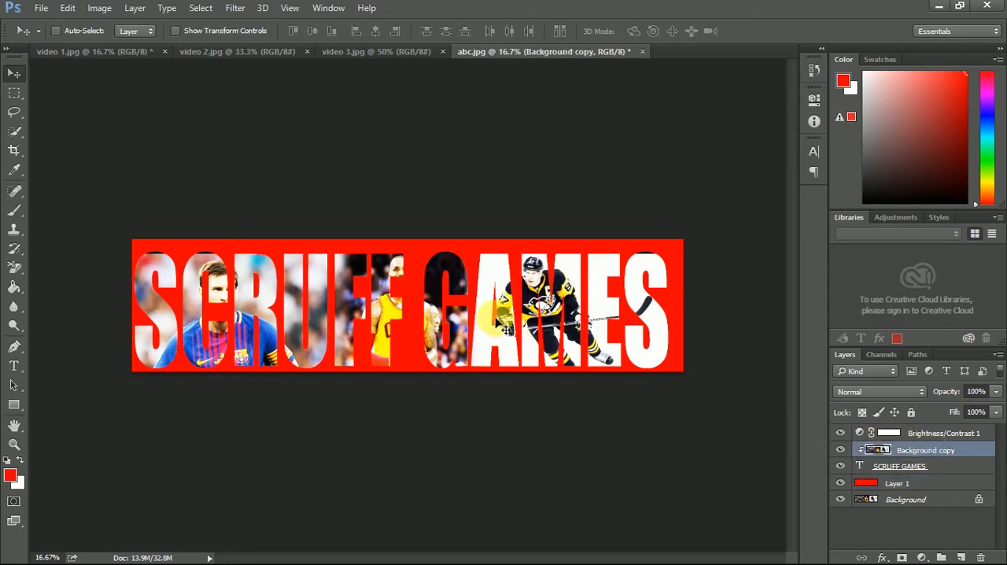
drag(397, 303, 400, 305)
click(911, 543)
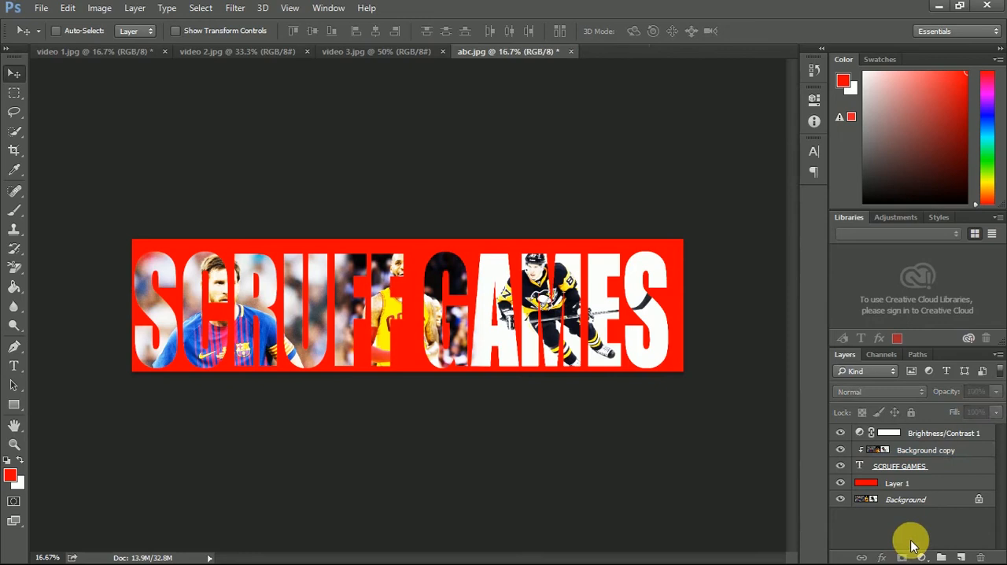
- Set the foreground colour to ffffff and fill Layer 1 behind the lettering with white
click(10, 475)
text(ffffff)
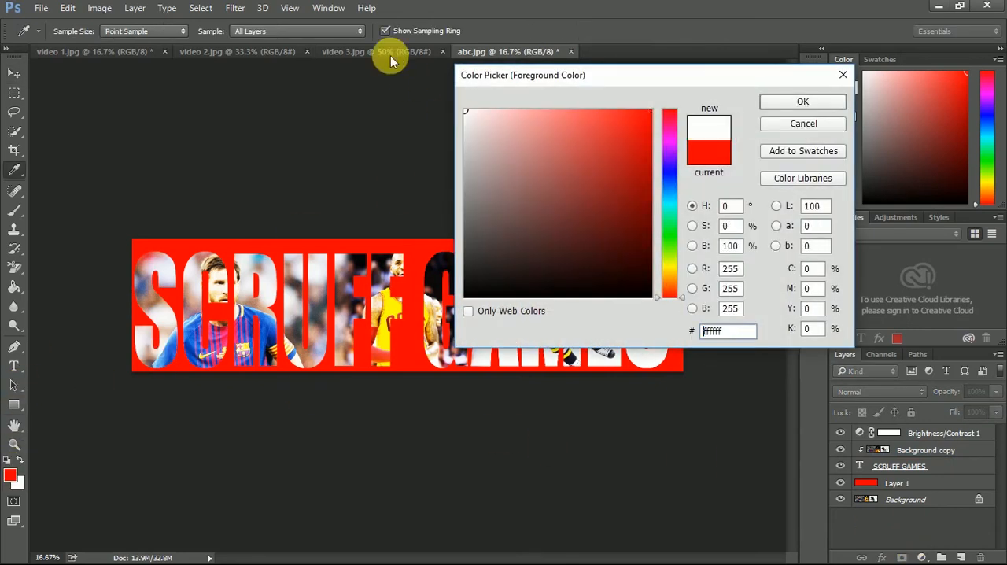
click(802, 101)
key(v)
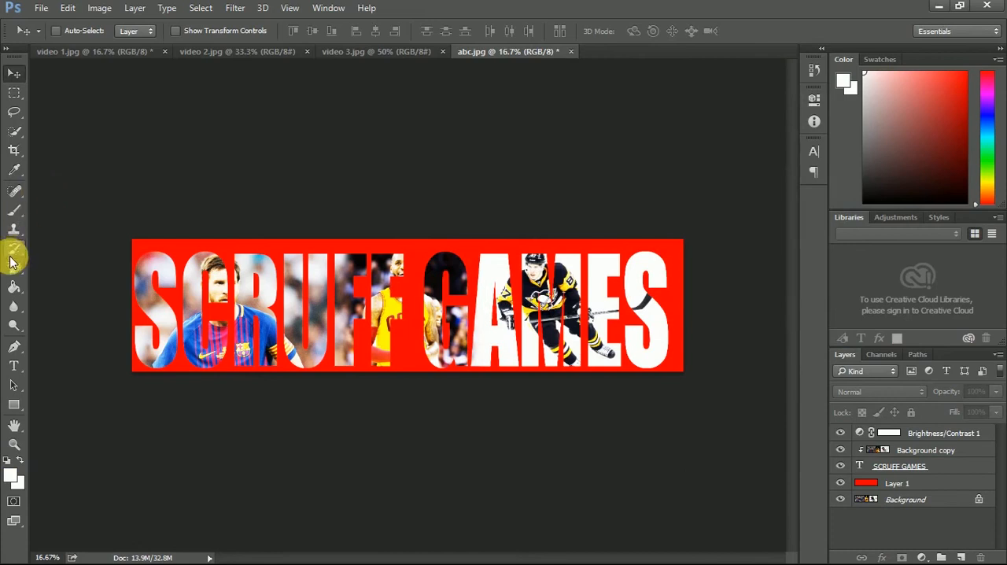
click(15, 289)
click(395, 294)
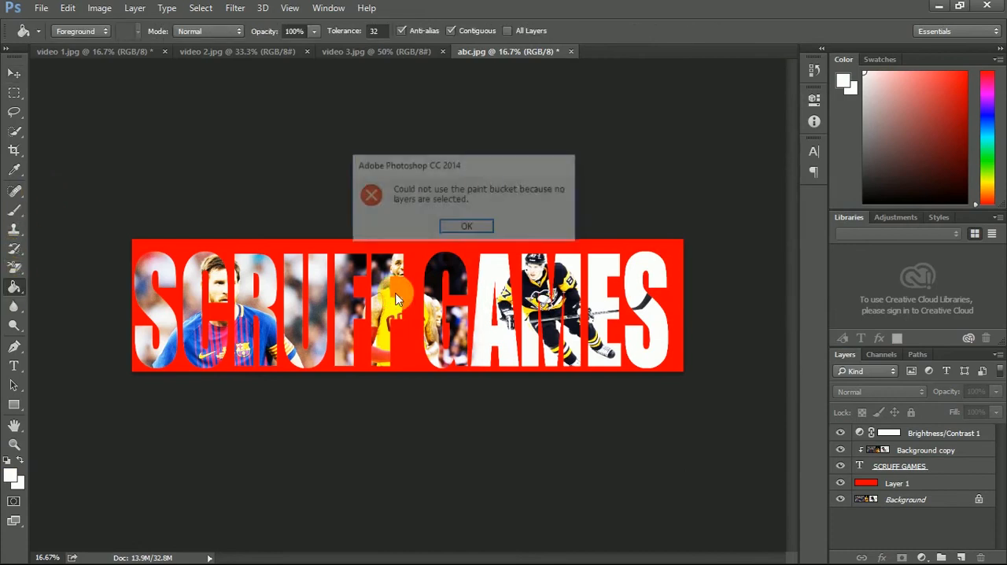
click(483, 230)
click(911, 490)
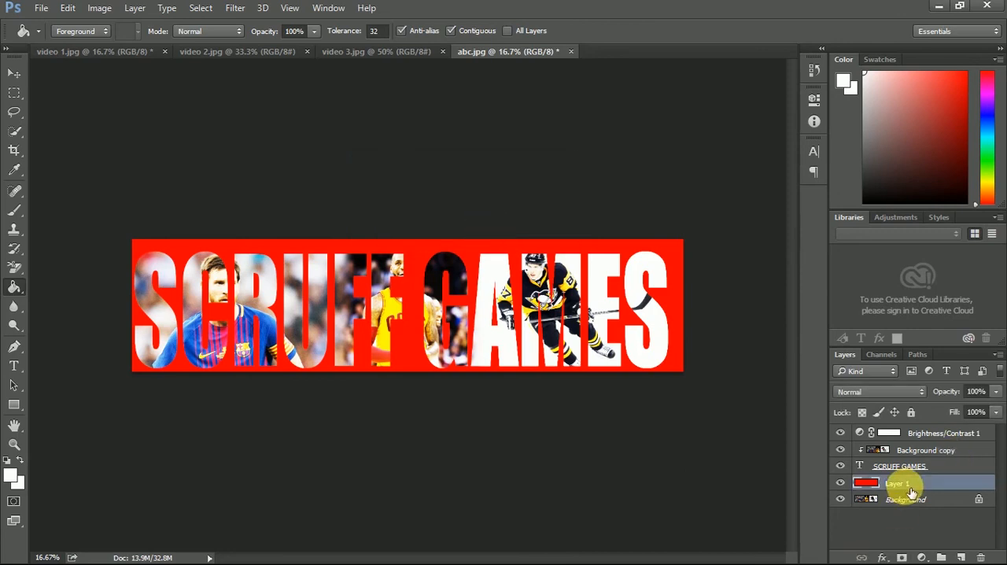
click(448, 277)
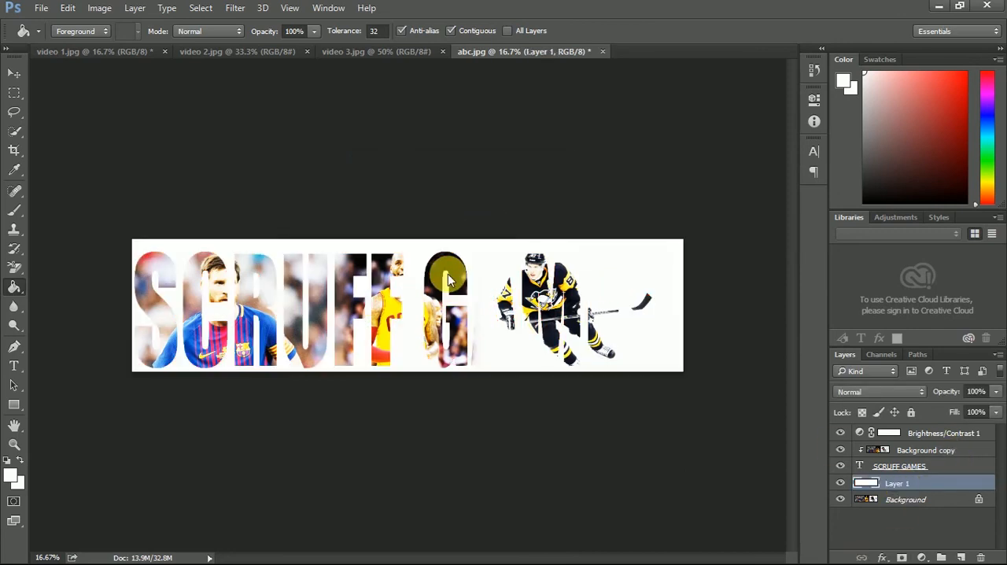
- Undo the white fill, the photo layer shift and the red fill
key(ctrl+alt+z)
key(ctrl+alt+z)
key(ctrl+alt+z)
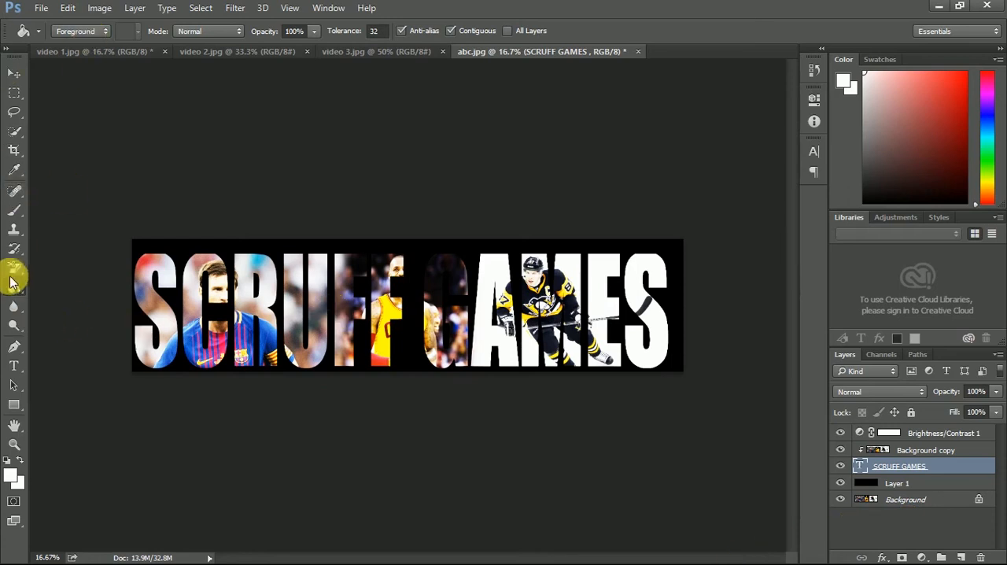
- Try a linear black-to-white gradient on Layer 1 from the left edge to the right edge with foreground 000000, and undo it
drag(15, 295, 45, 283)
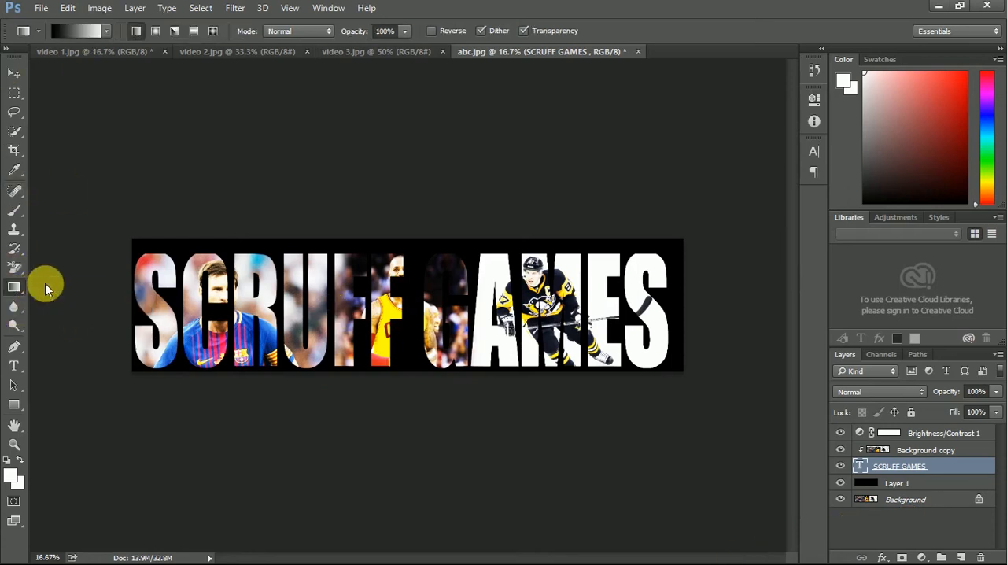
click(8, 472)
drag(595, 179, 459, 413)
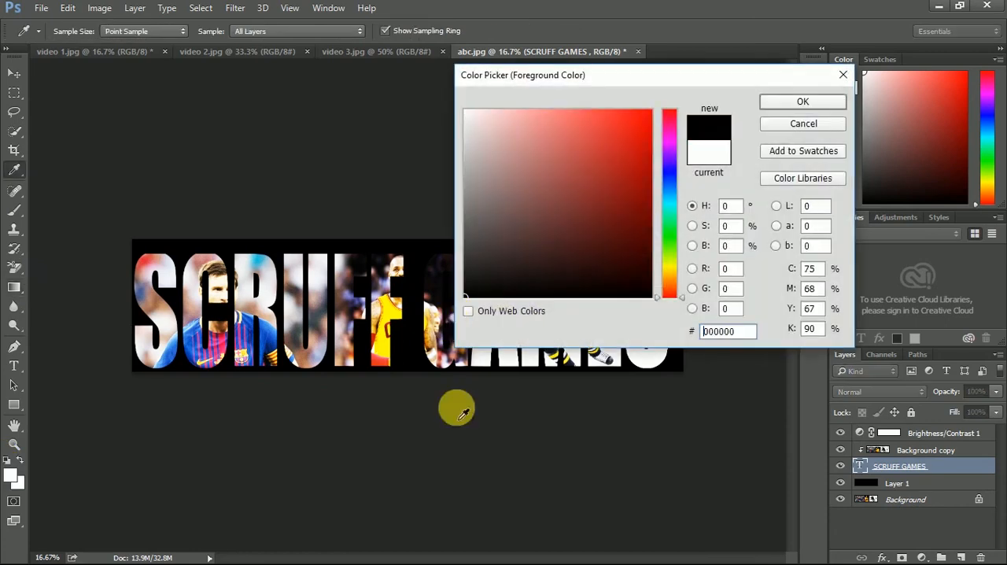
click(822, 96)
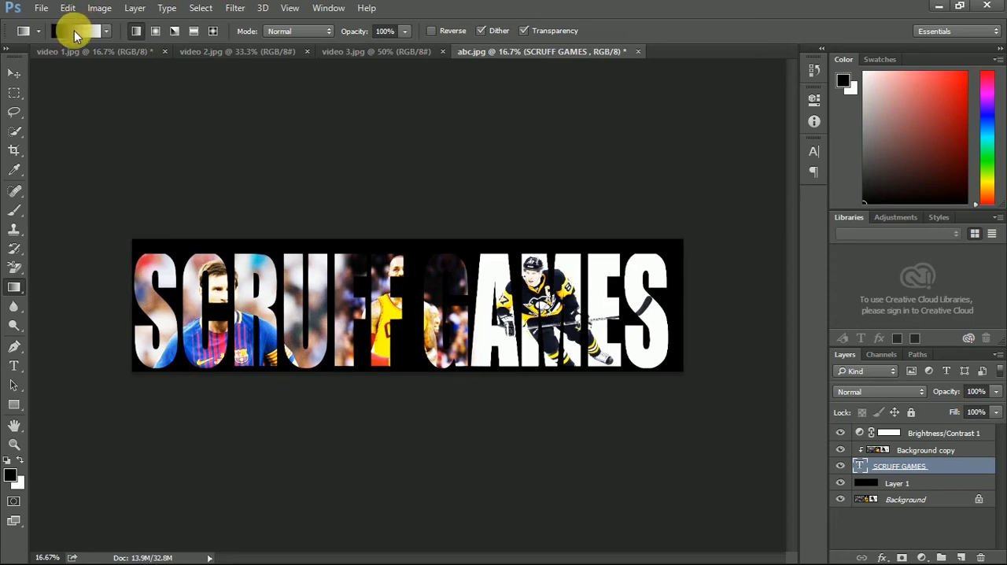
click(936, 485)
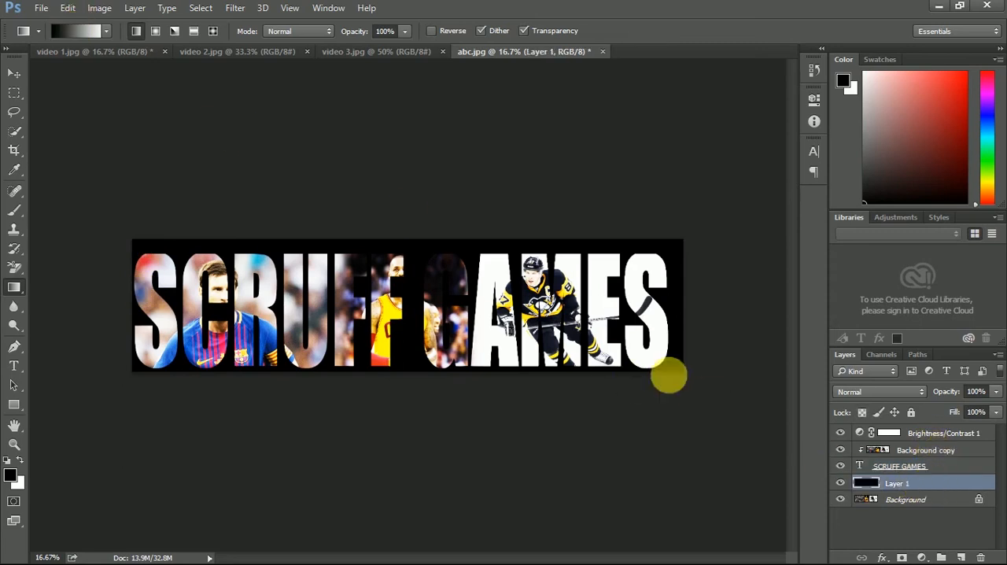
drag(134, 298, 680, 308)
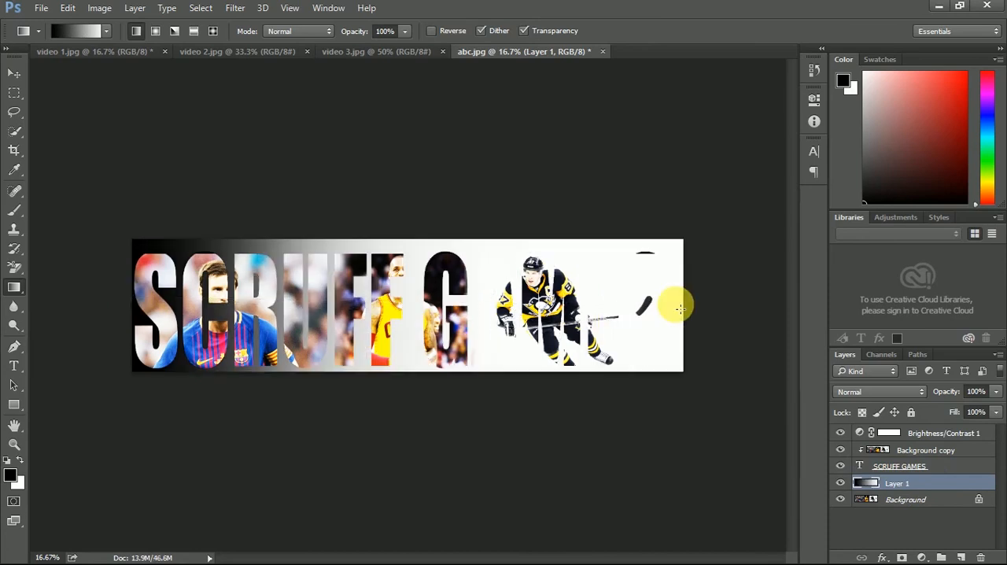
key(ctrl+z)
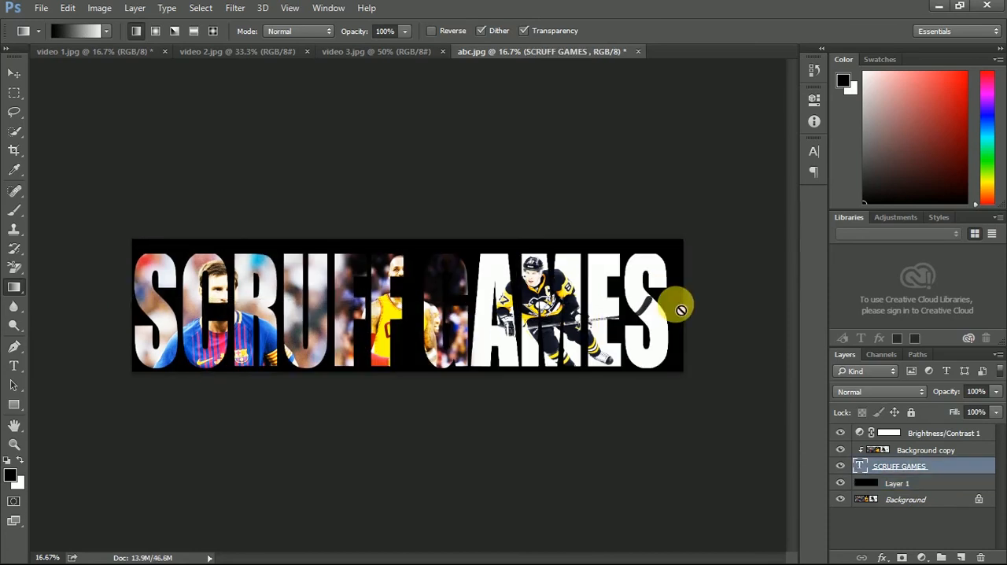
- Try the black-to-white gradient on Layer 1 from the right edge to the left edge, and undo it
click(931, 486)
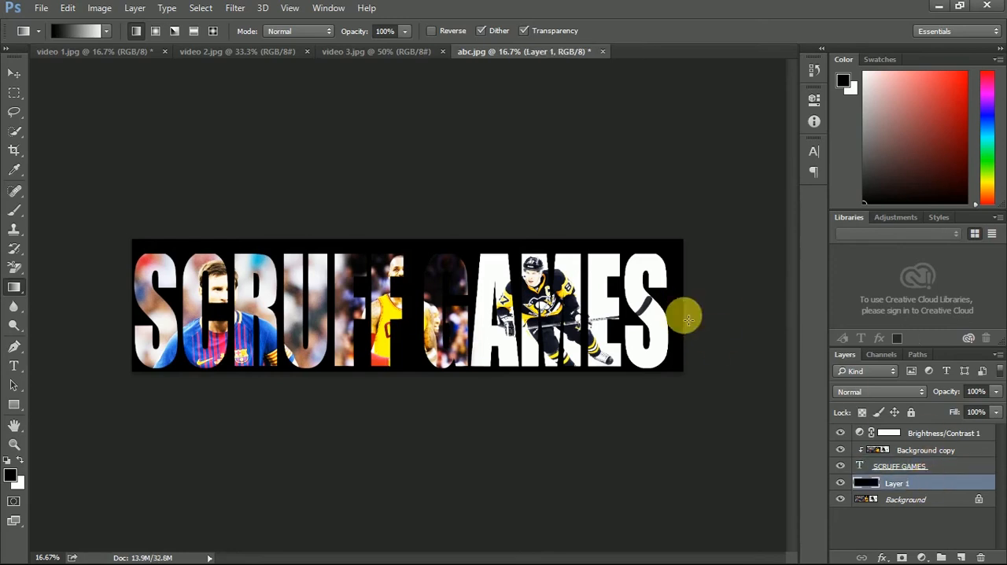
drag(685, 315, 138, 315)
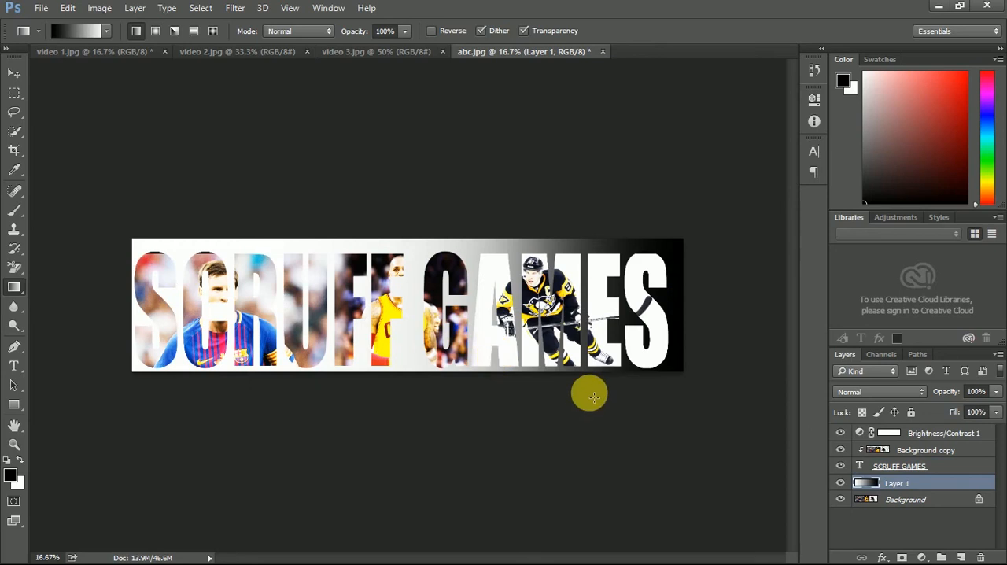
key(ctrl+z)
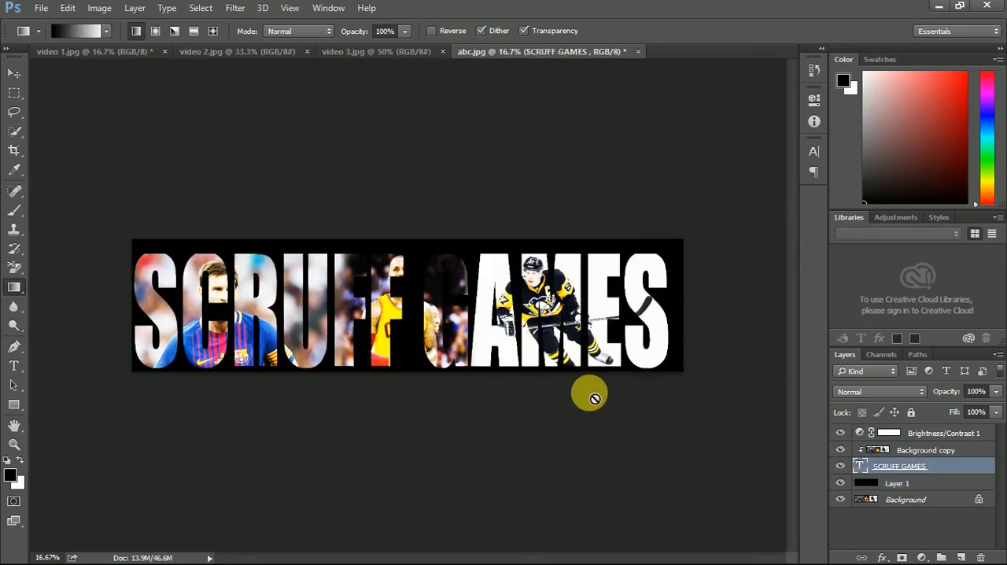
- Switch back to Canva in Chrome, shrink the banner image to about half the page width and move it near the page's centre
key(super)
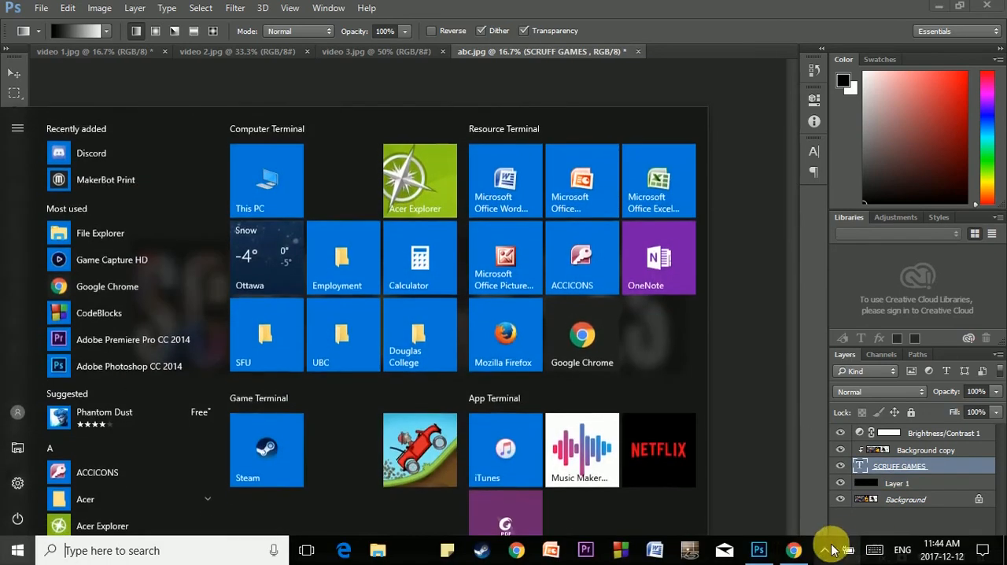
click(793, 550)
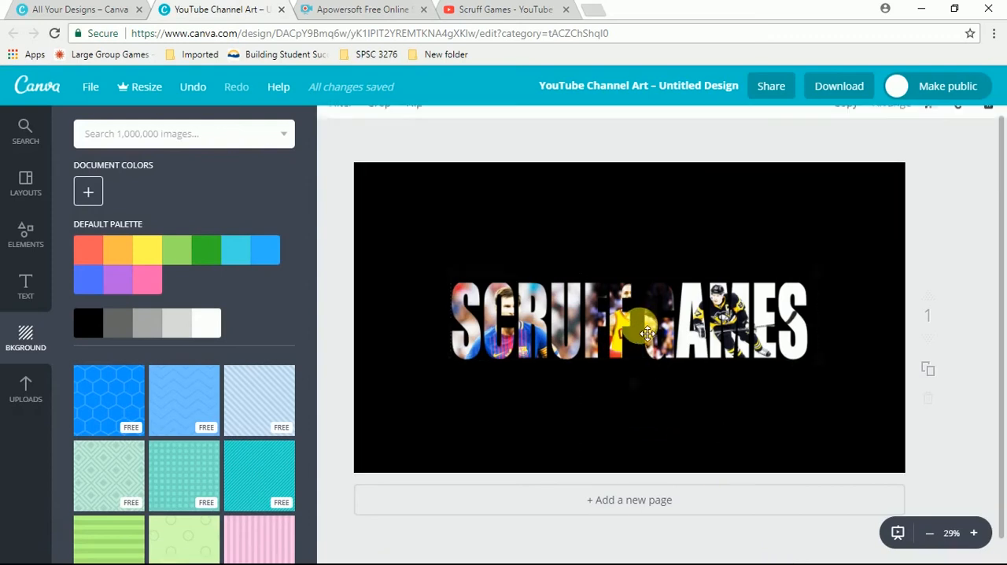
click(640, 326)
click(964, 347)
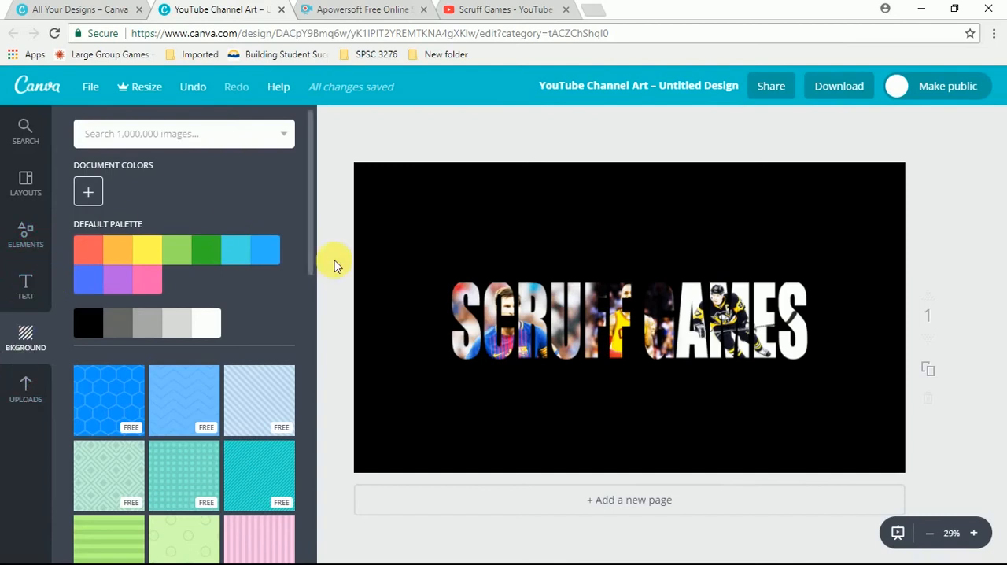
click(551, 283)
drag(449, 273, 535, 289)
drag(616, 321, 594, 315)
click(436, 209)
- Browse the Illustrations elements and search the image library for "game controller"
click(25, 228)
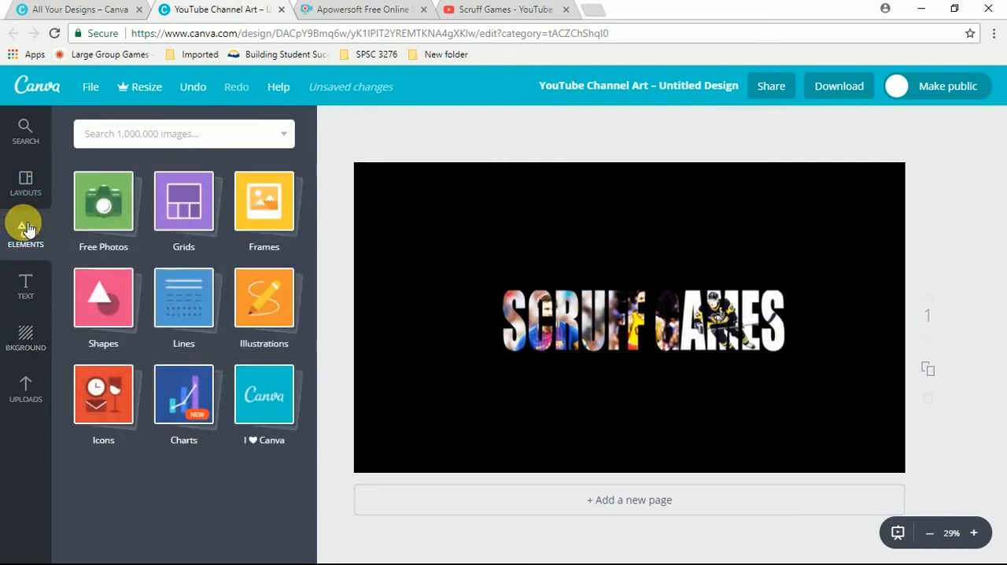
click(32, 183)
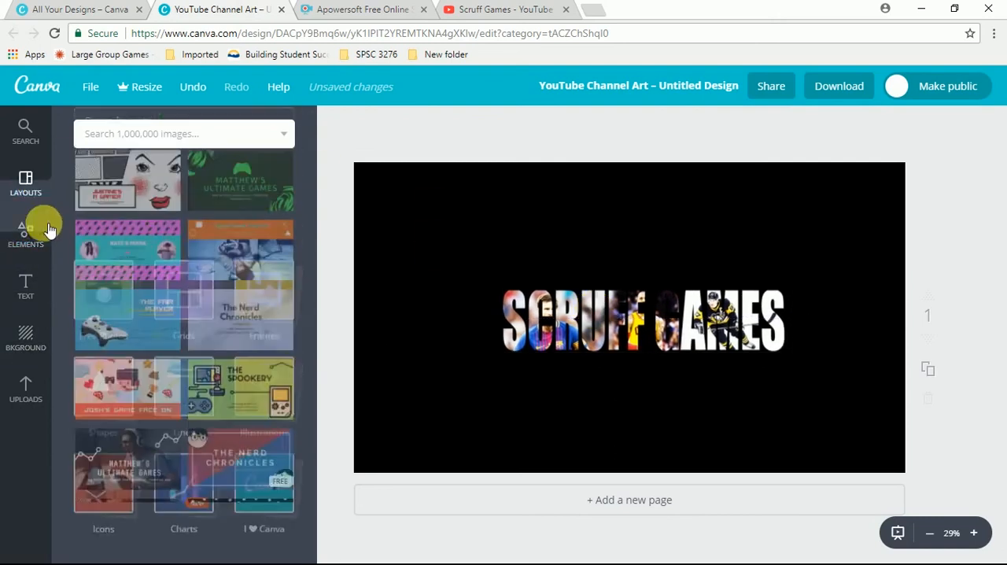
click(25, 235)
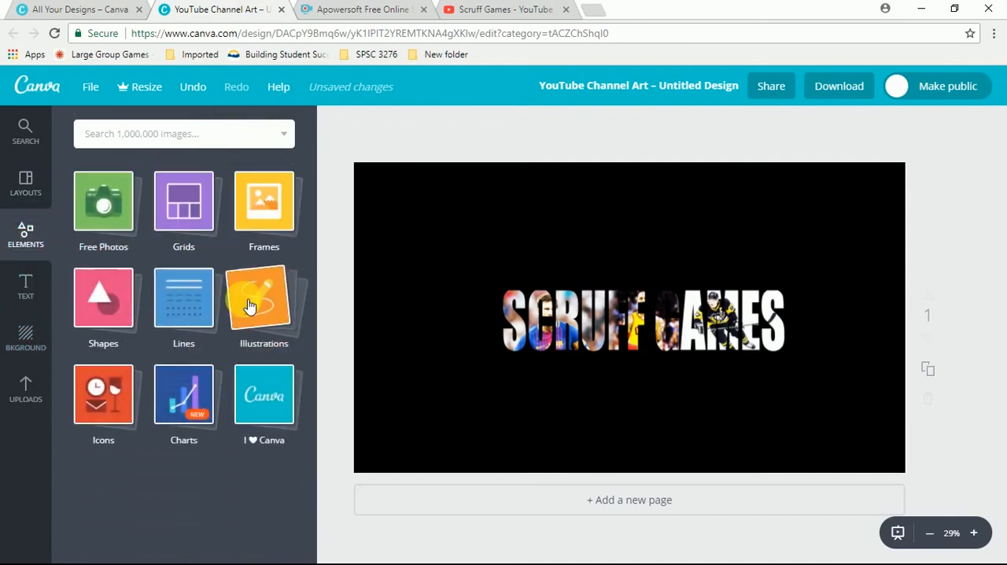
click(275, 295)
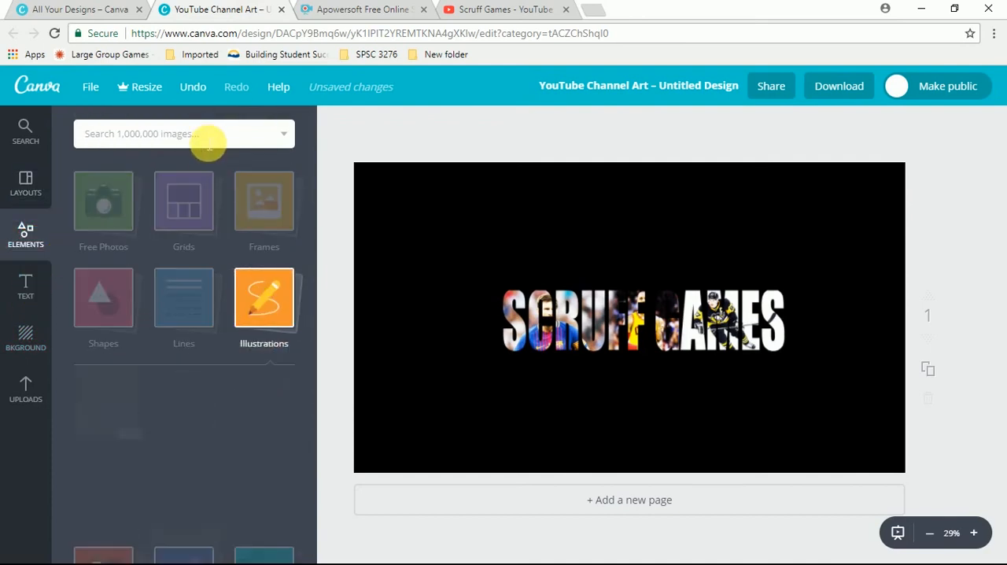
scroll(240, 350, up, 3)
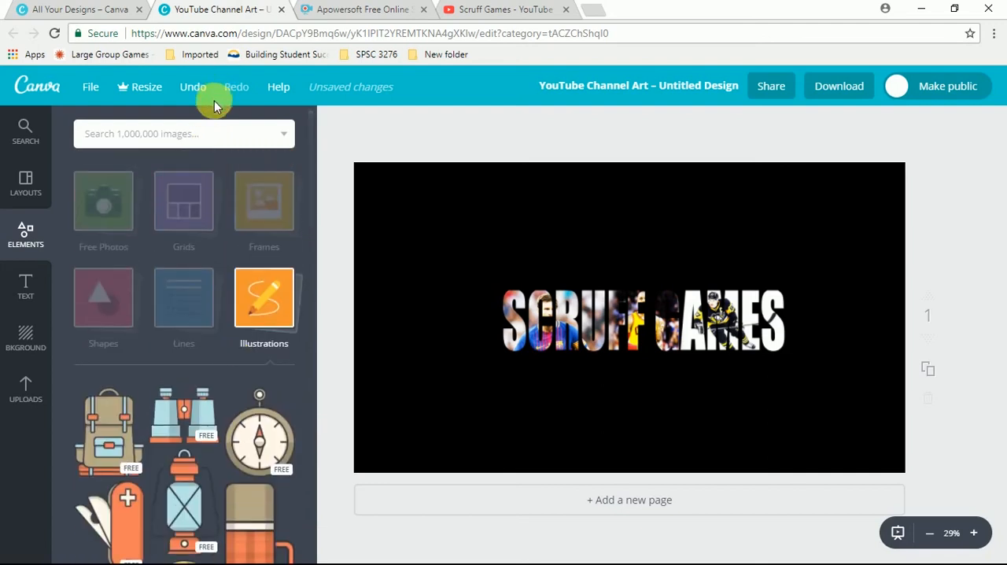
click(205, 135)
text(g)
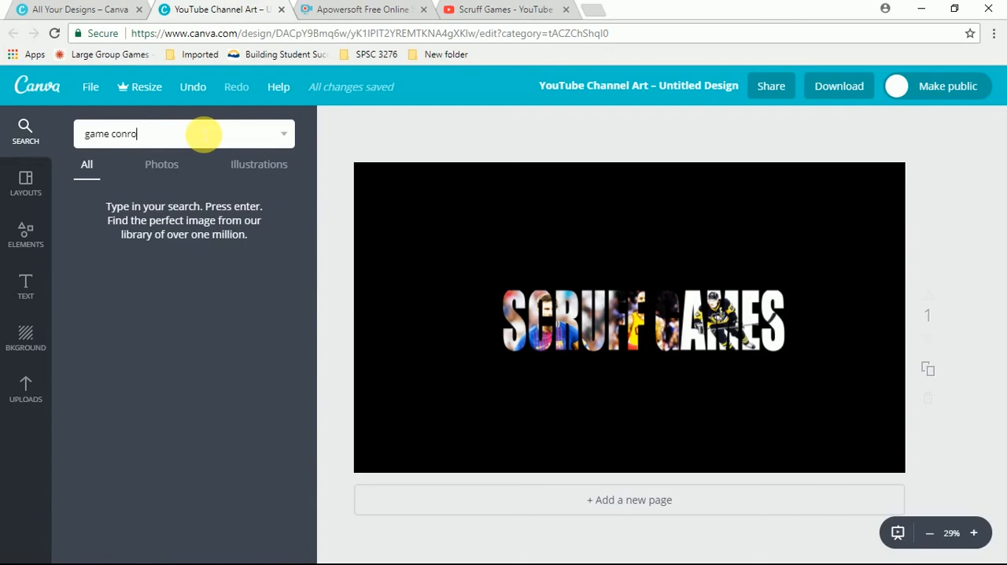
text(ame controller)
key(Return)
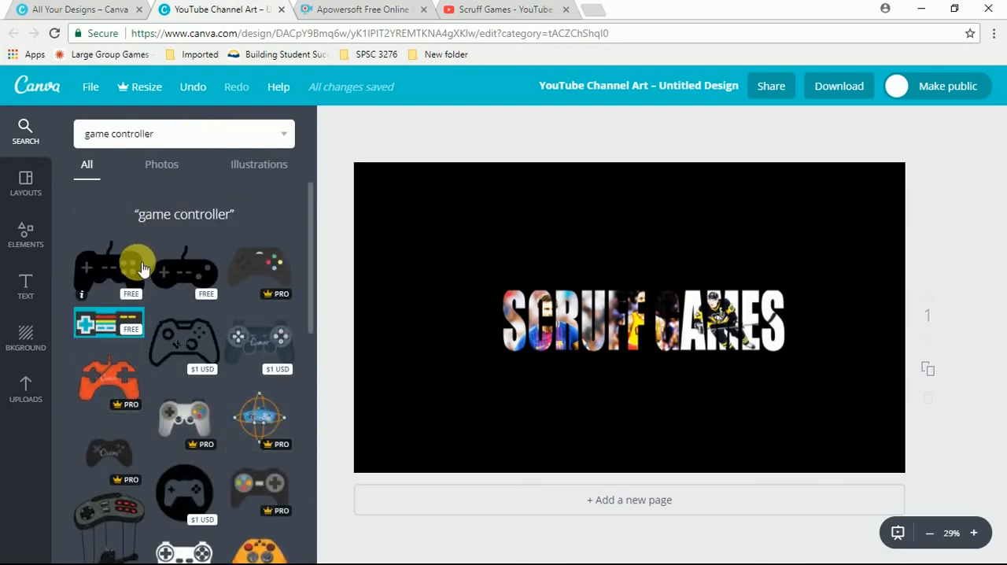
- Add the free turquoise retro controller illustration, shrink it to about a fifth of the page width and place it just left of the SCRUFF GAMES lettering
click(103, 334)
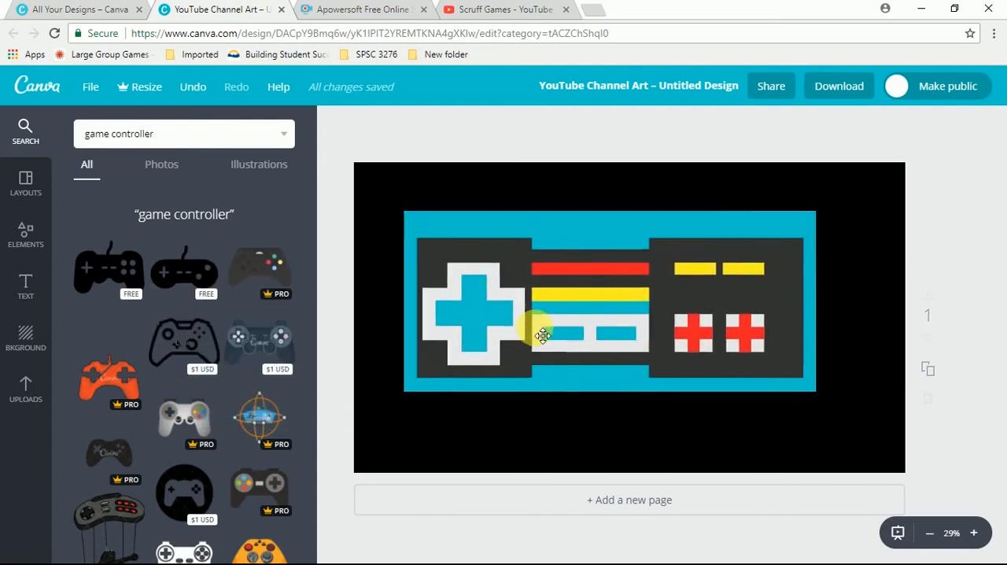
drag(406, 212, 645, 317)
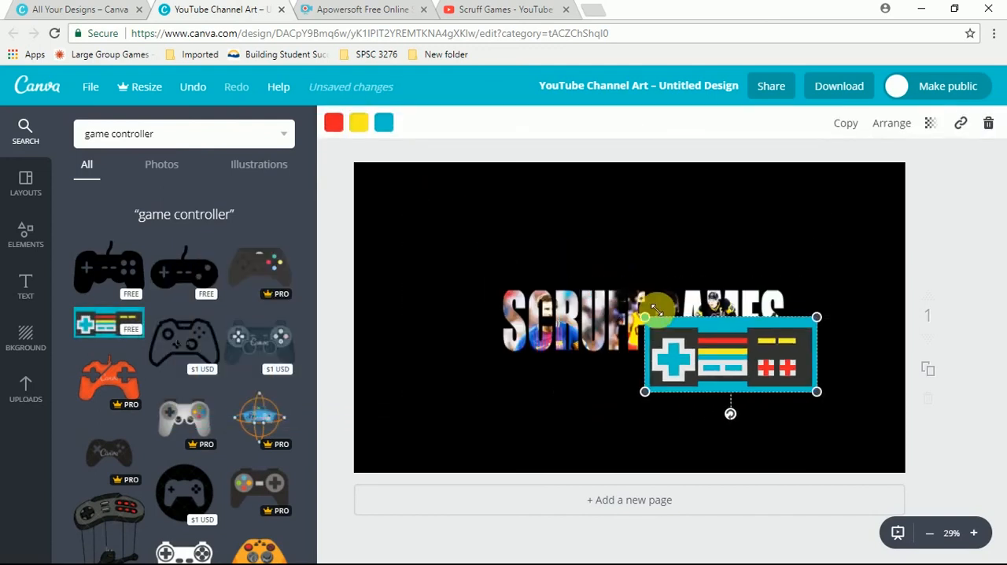
drag(710, 376, 413, 342)
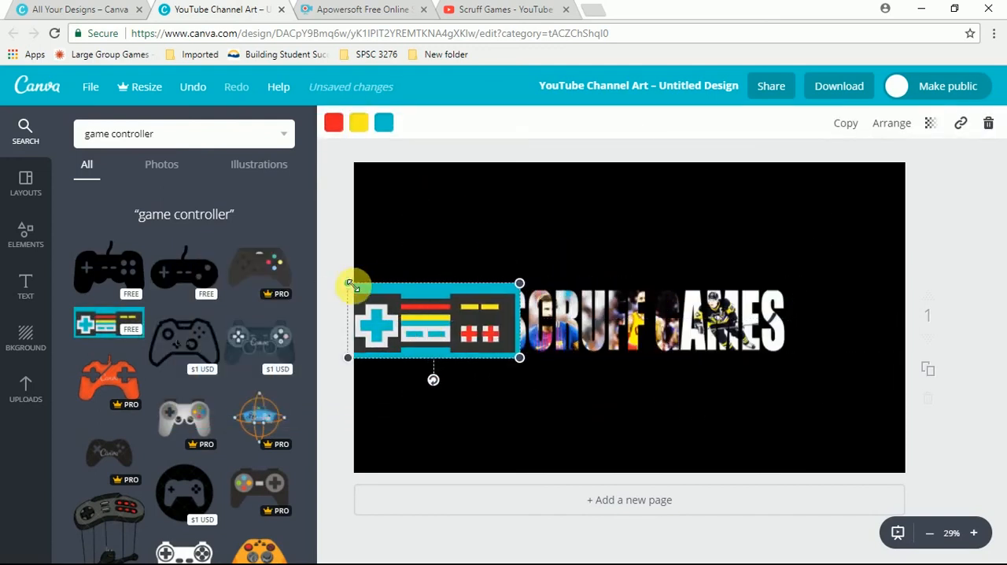
drag(351, 284, 407, 312)
drag(489, 340, 461, 337)
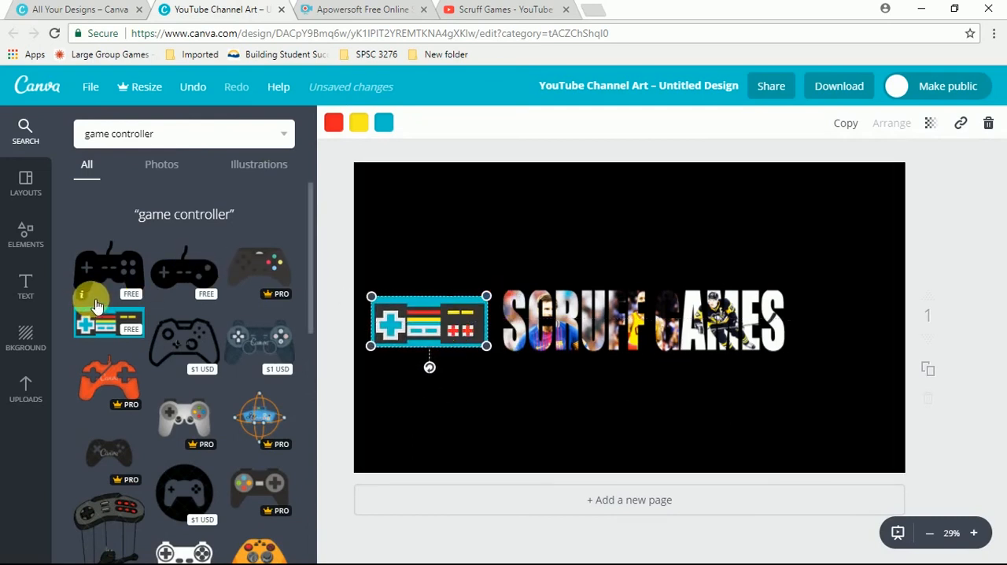
drag(96, 305, 94, 281)
drag(108, 323, 704, 293)
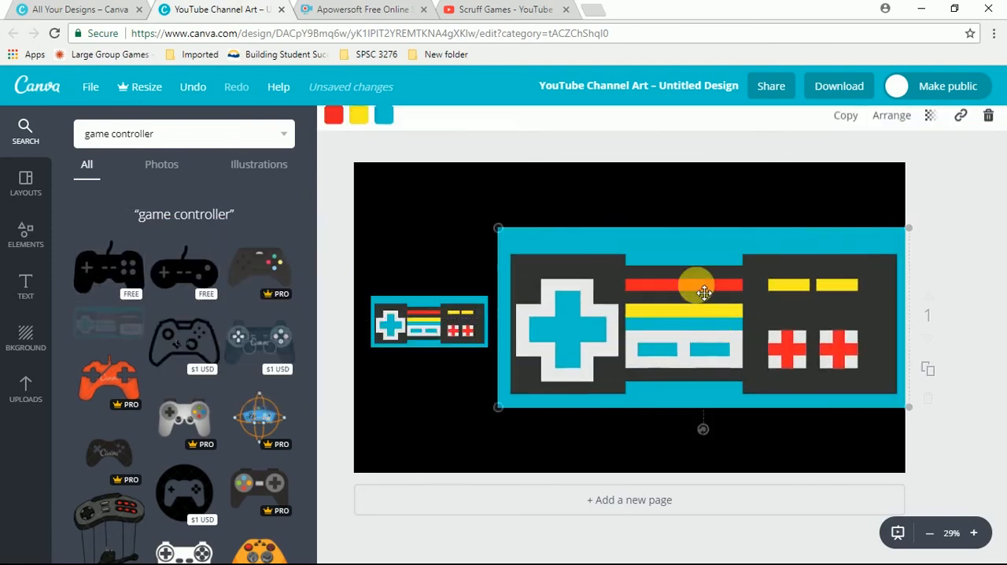
drag(501, 230, 805, 362)
drag(905, 394, 904, 387)
key(Delete)
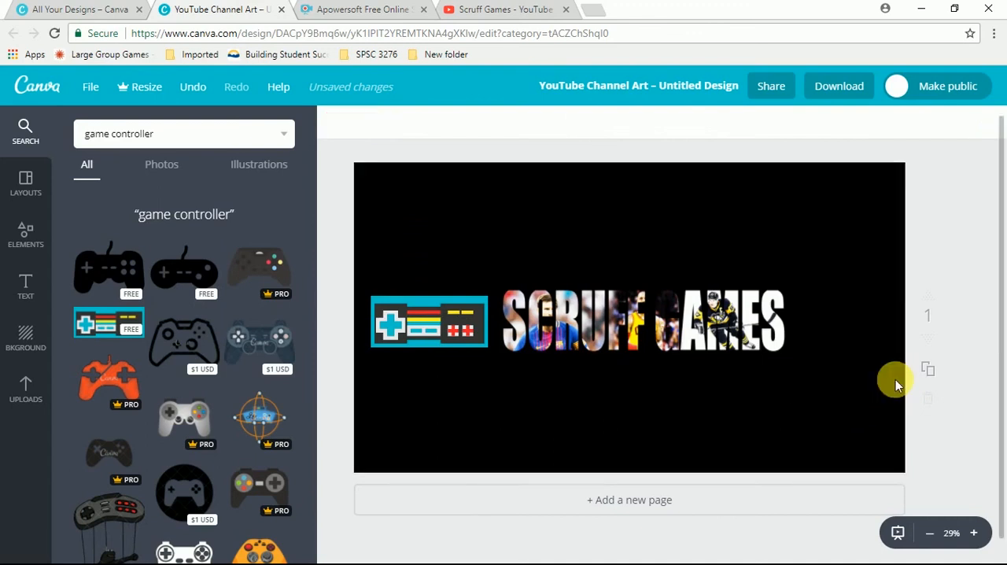
- Duplicate the small controller and place the copy level with it on the other side of the lettering, shifting the original slightly outward
click(432, 329)
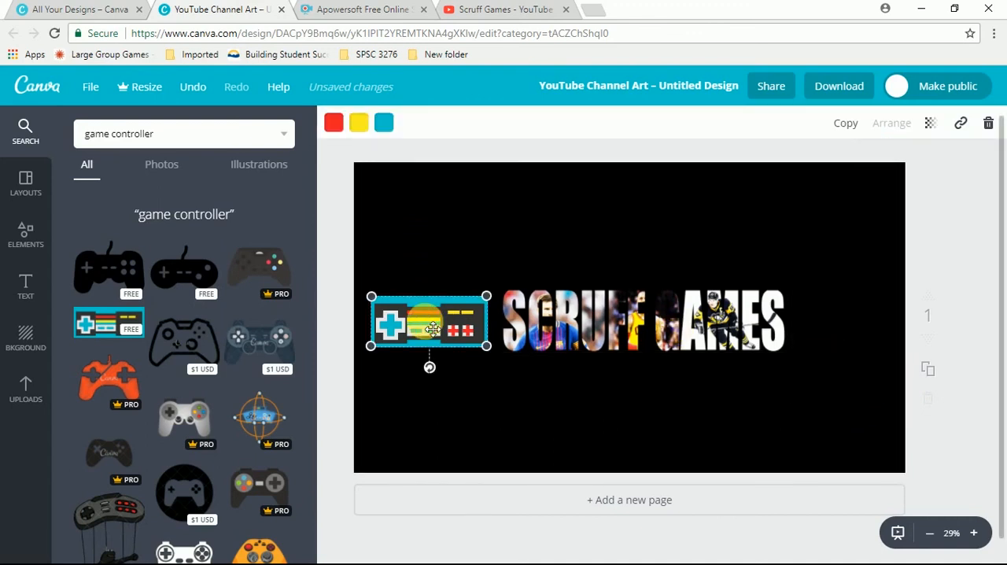
key(ctrl+d)
drag(822, 359, 853, 327)
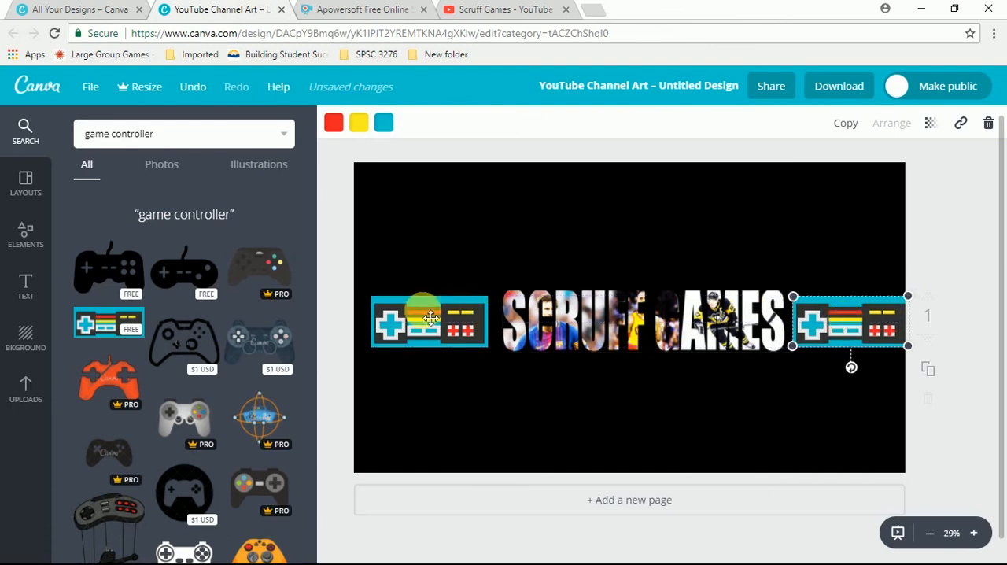
drag(422, 321, 414, 321)
- Shrink the SCRUFF GAMES lettering, centre it on the page and move both controllers slightly inward so they flank it evenly
click(519, 299)
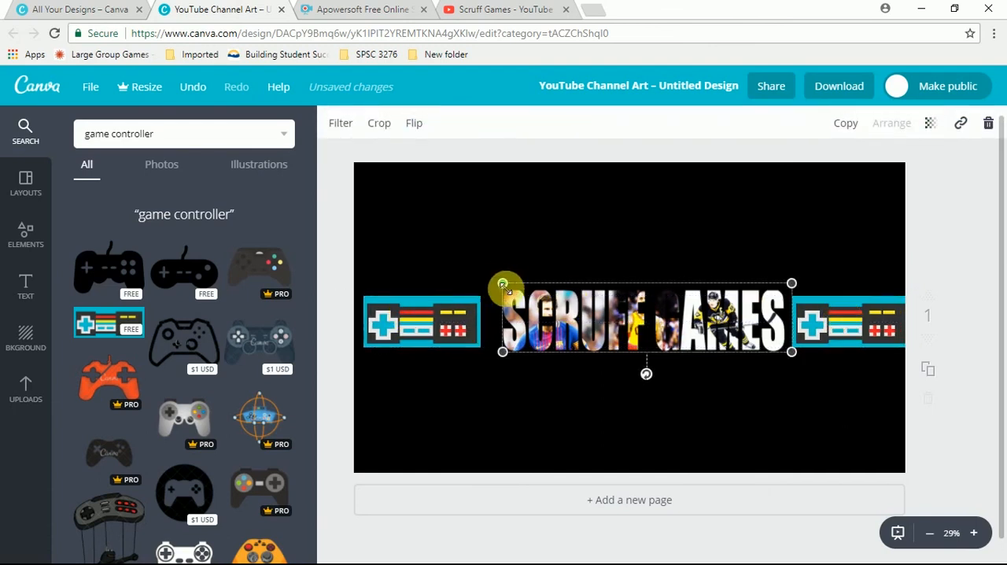
drag(504, 285, 579, 301)
drag(666, 345, 601, 334)
click(753, 324)
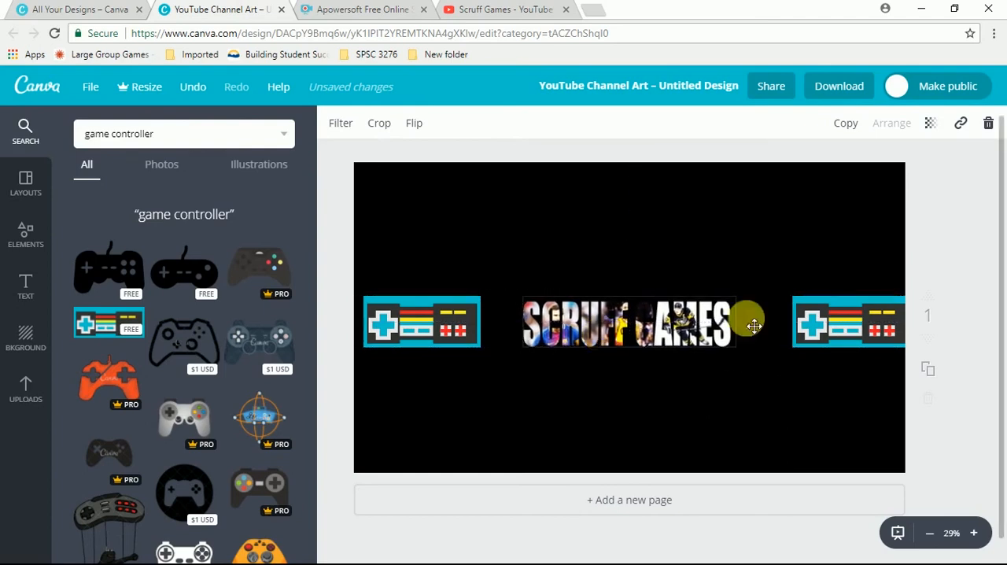
drag(843, 323, 817, 325)
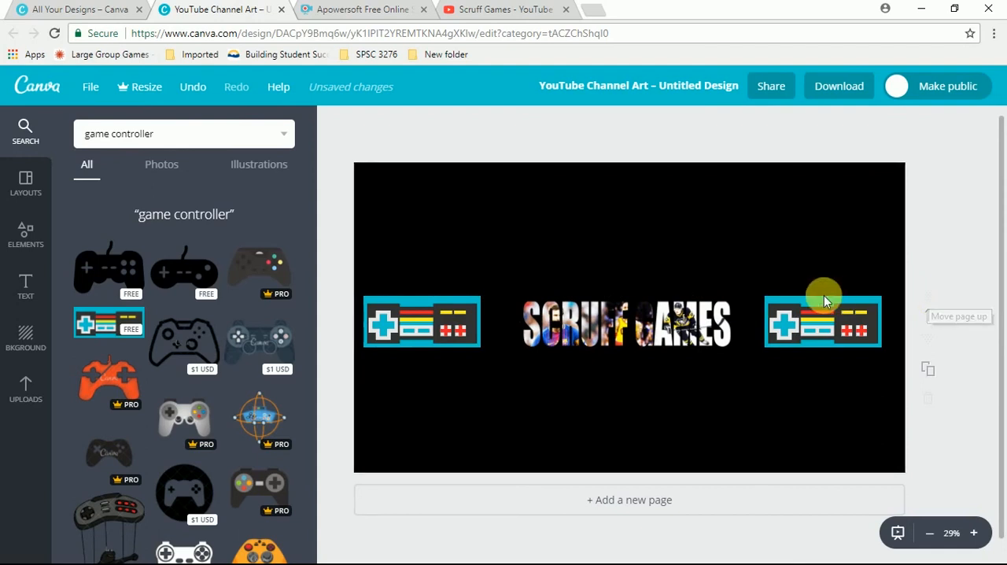
drag(468, 324, 477, 325)
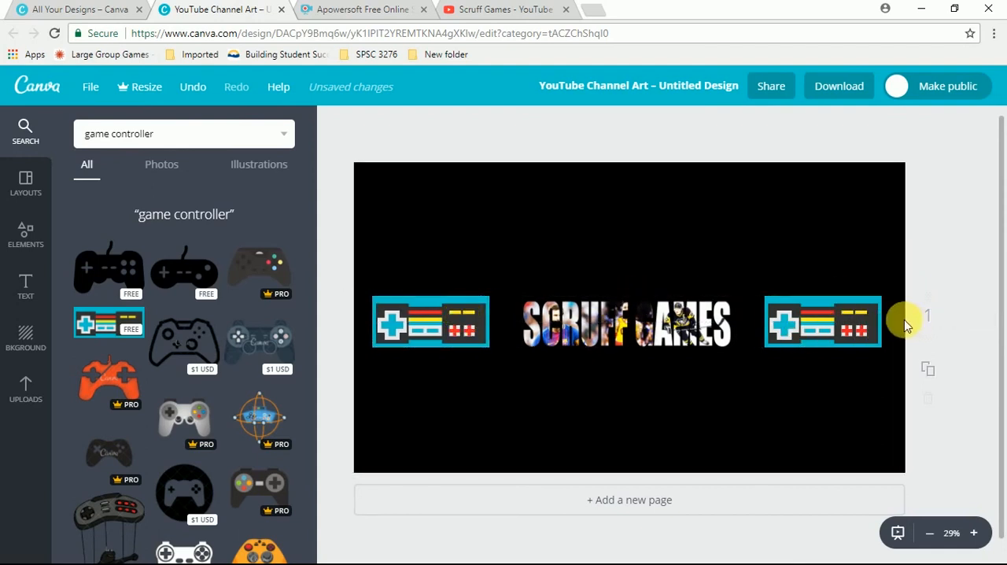
- Switch to the Scruff Games YouTube channel, start a channel art upload and dismiss the file selection
click(519, 8)
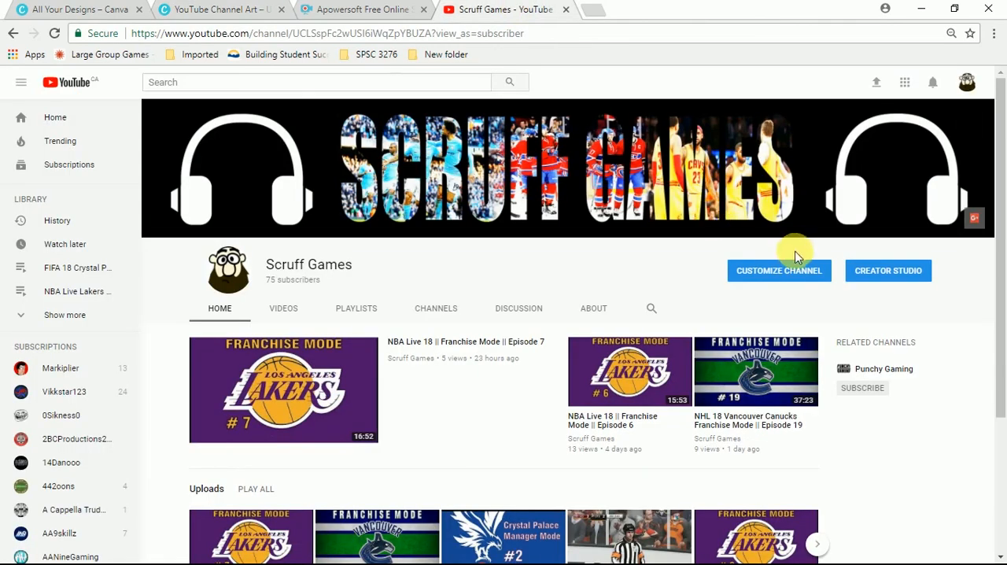
click(972, 118)
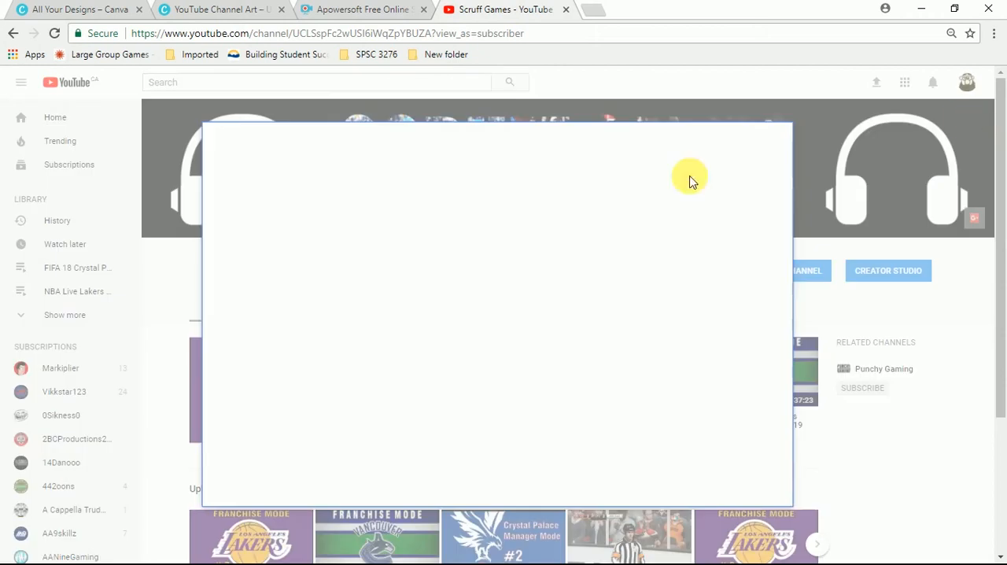
click(504, 343)
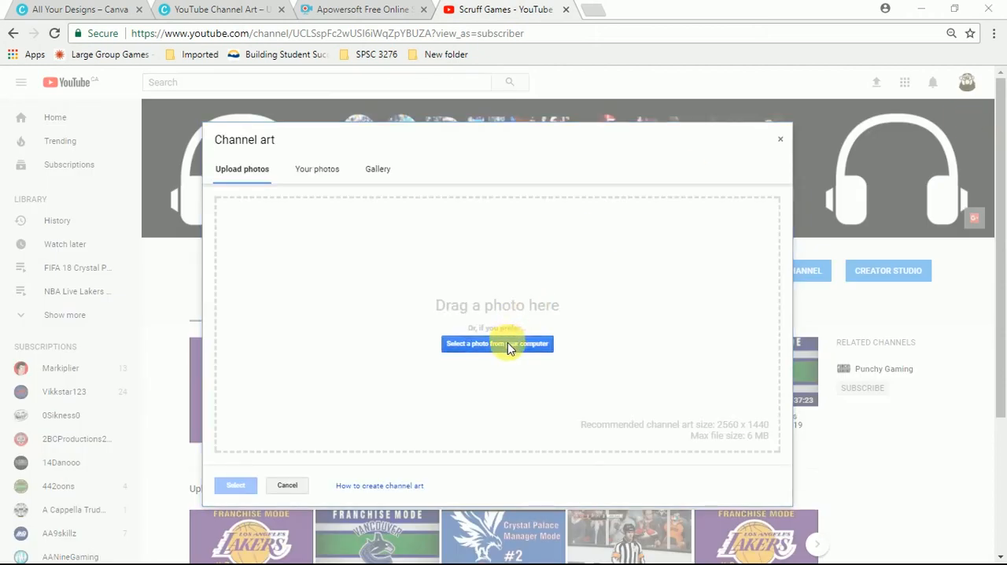
click(486, 10)
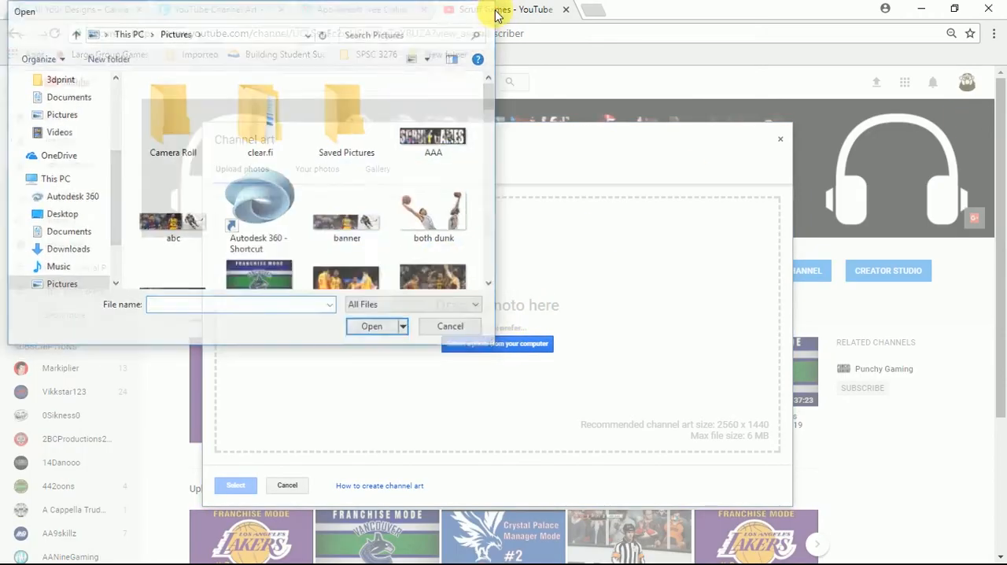
- Return to the channel art design in Canva and download it as a PNG
click(92, 11)
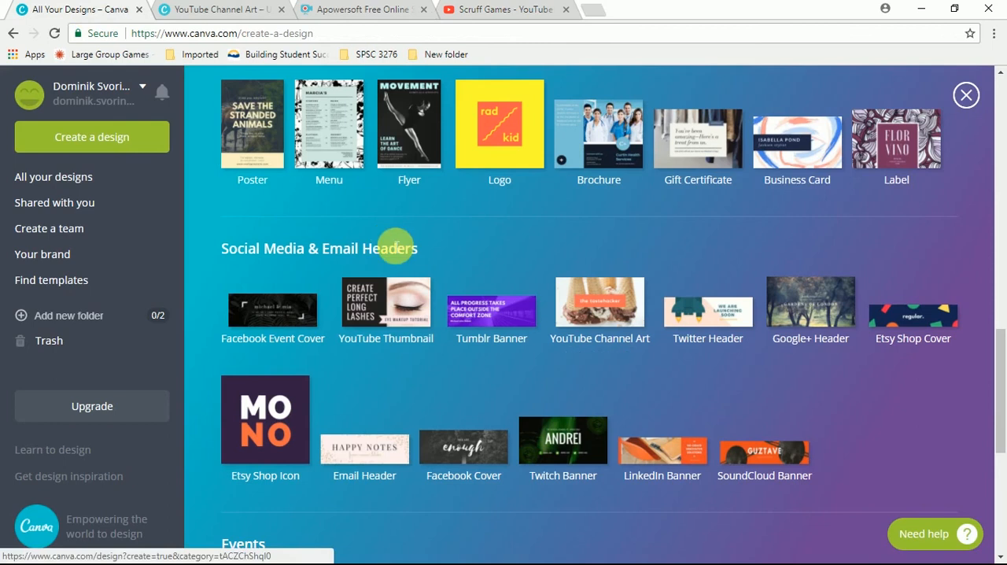
click(222, 11)
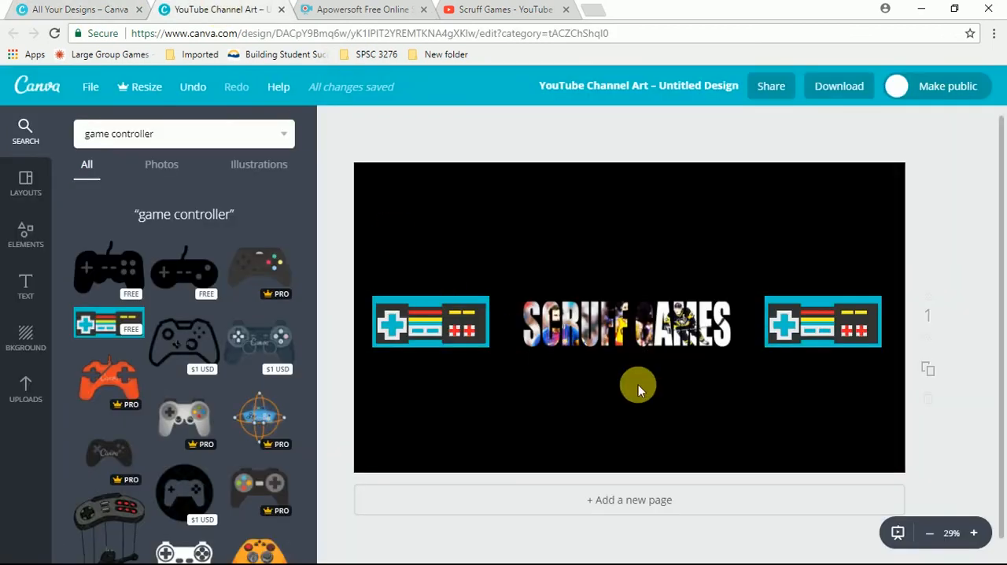
click(838, 87)
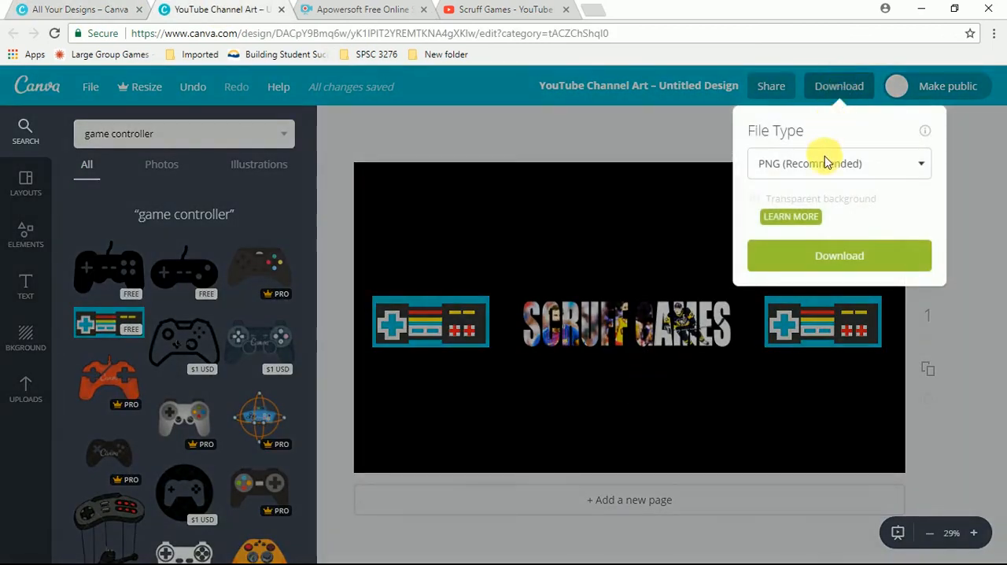
click(818, 259)
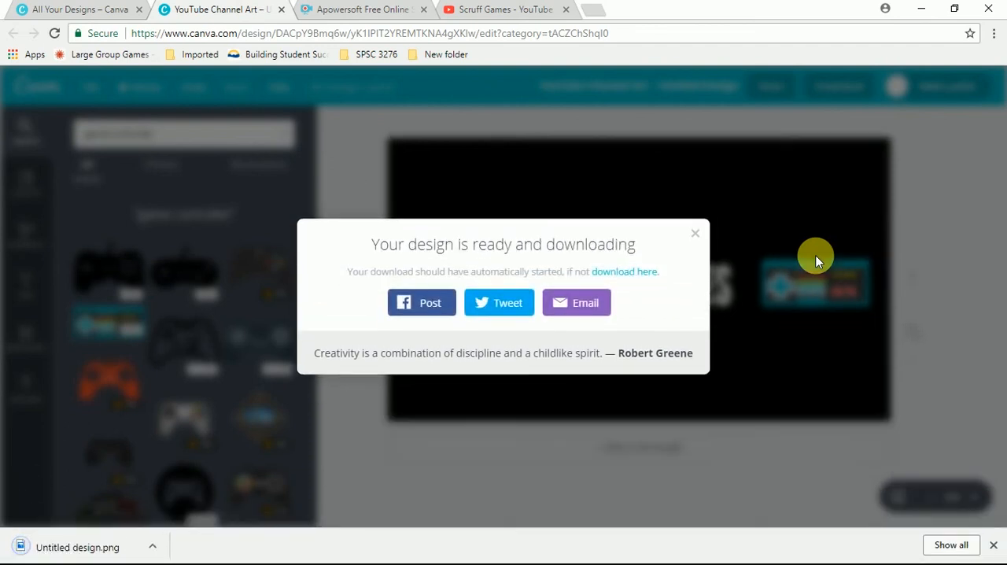
- Switch to YouTube and upload Untitled design from the Downloads folder as channel art to preview it
click(527, 16)
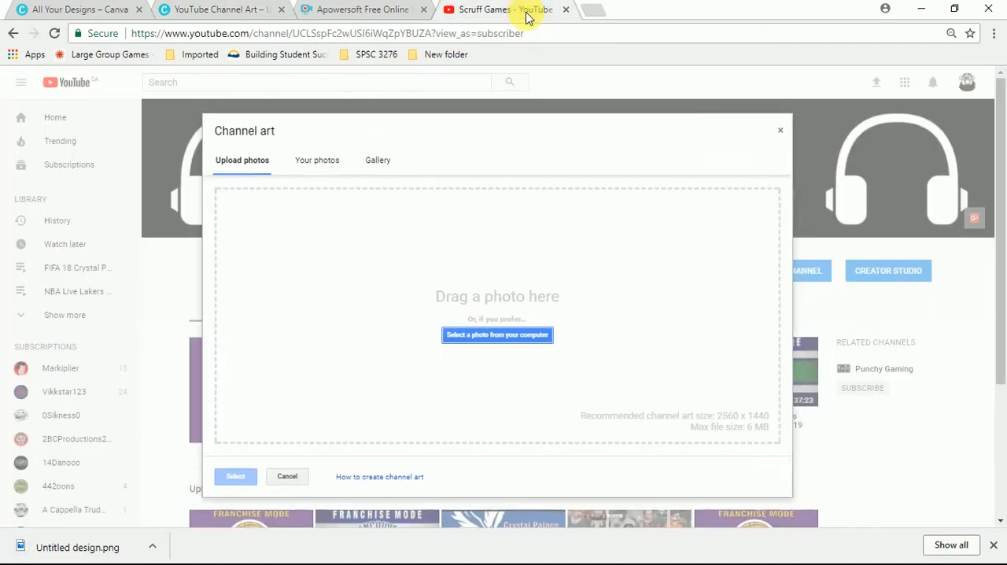
click(480, 335)
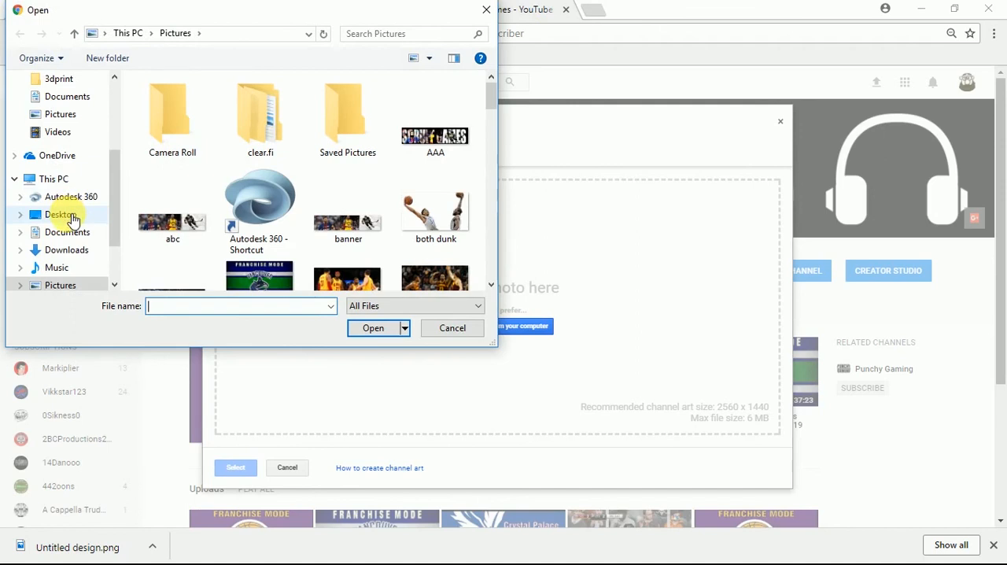
click(67, 250)
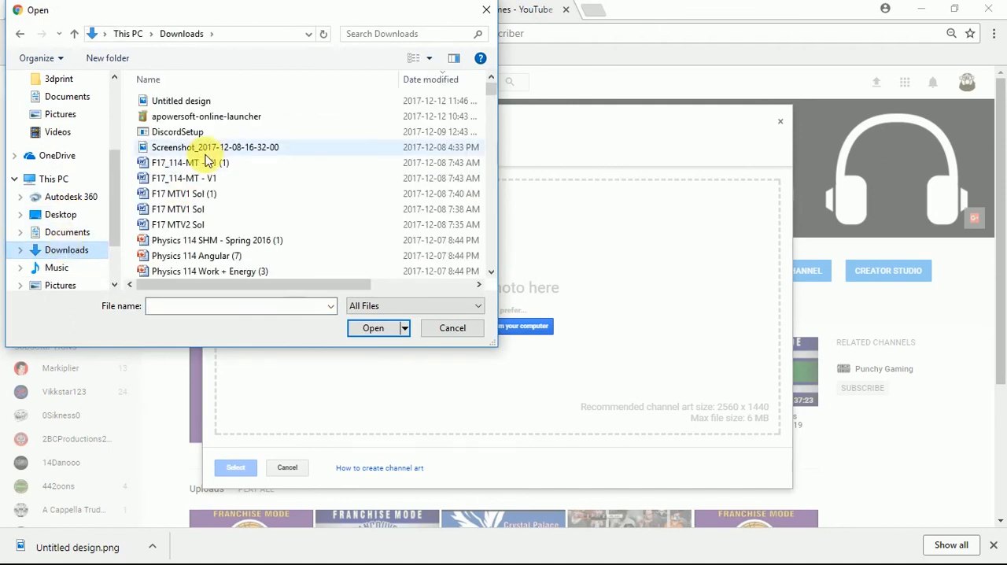
double_click(239, 102)
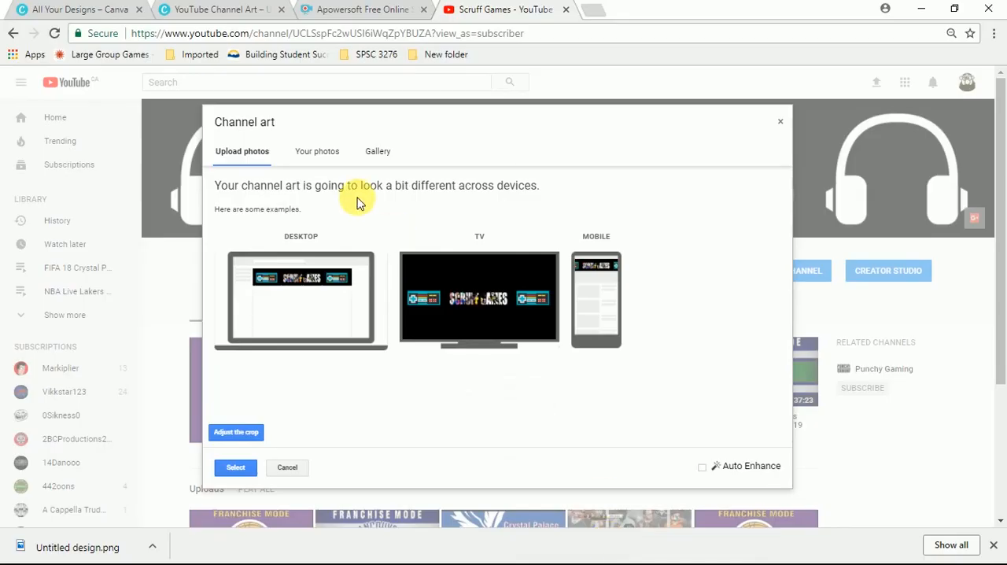
- Return to the Canva design, shrink the left controller by about a quarter and move it close to the page's left edge, vertically centred
click(236, 8)
click(695, 233)
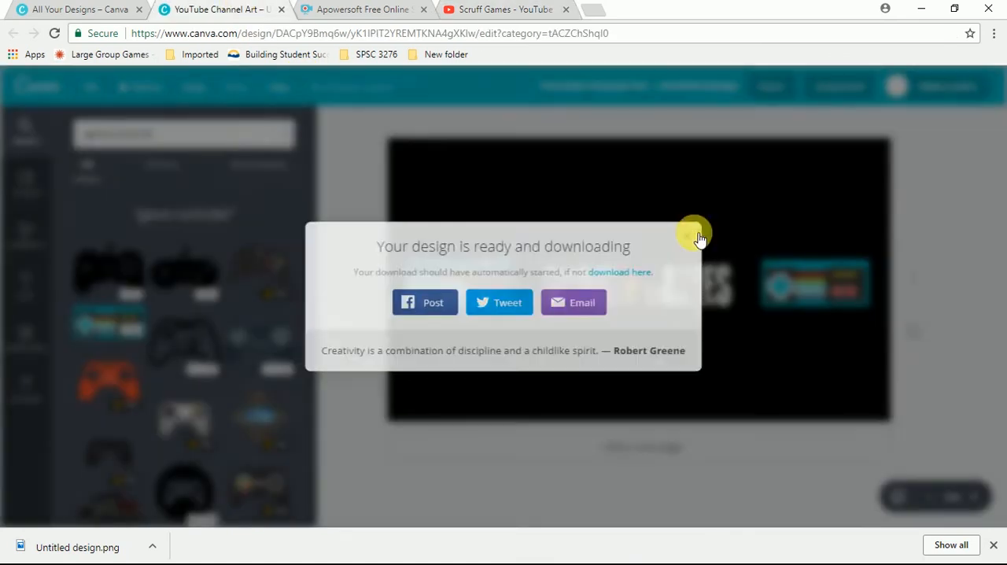
click(478, 280)
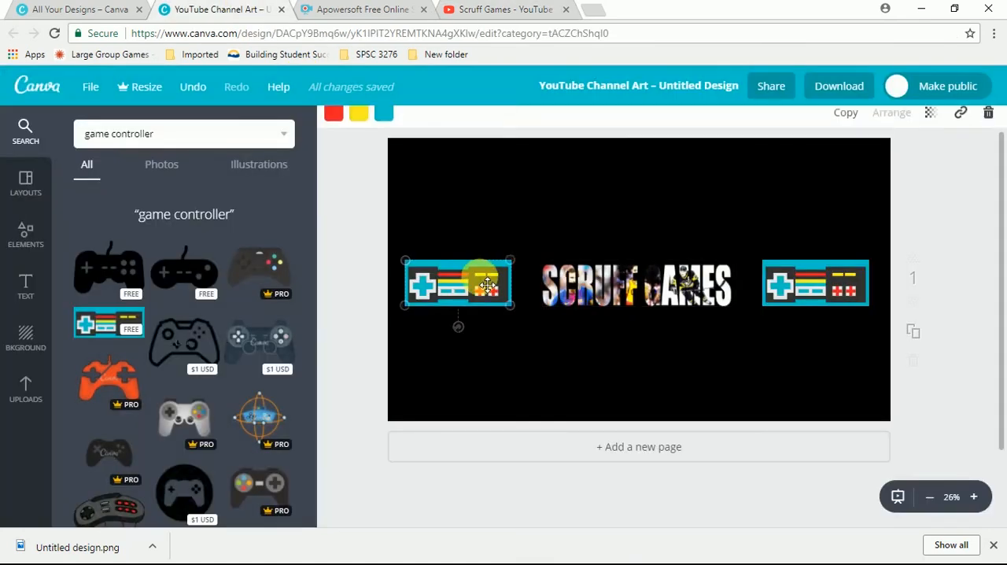
drag(511, 307, 459, 294)
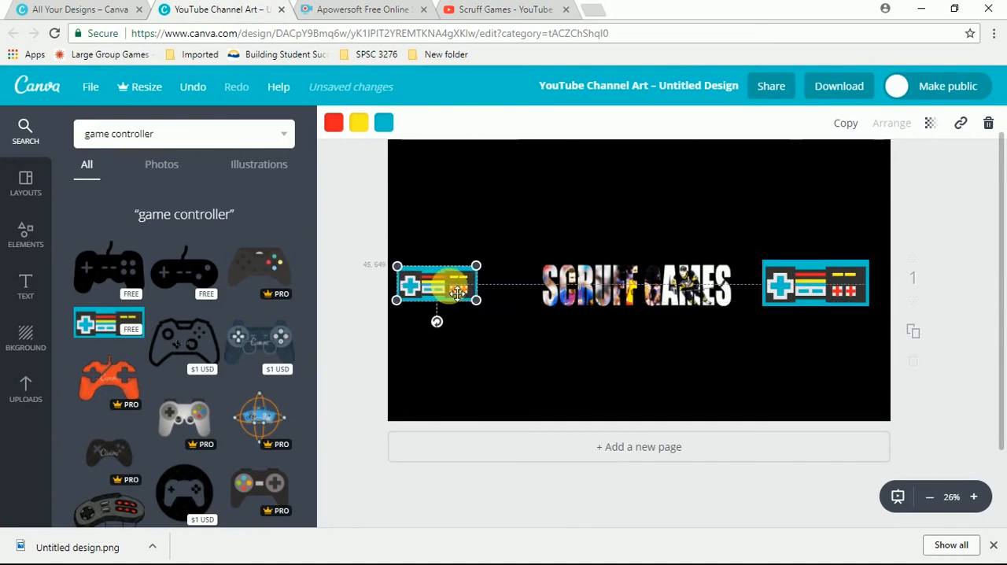
- Replace the larger right controller with a copy of the smaller one, placed near the page's right edge and level with the lettering
click(859, 311)
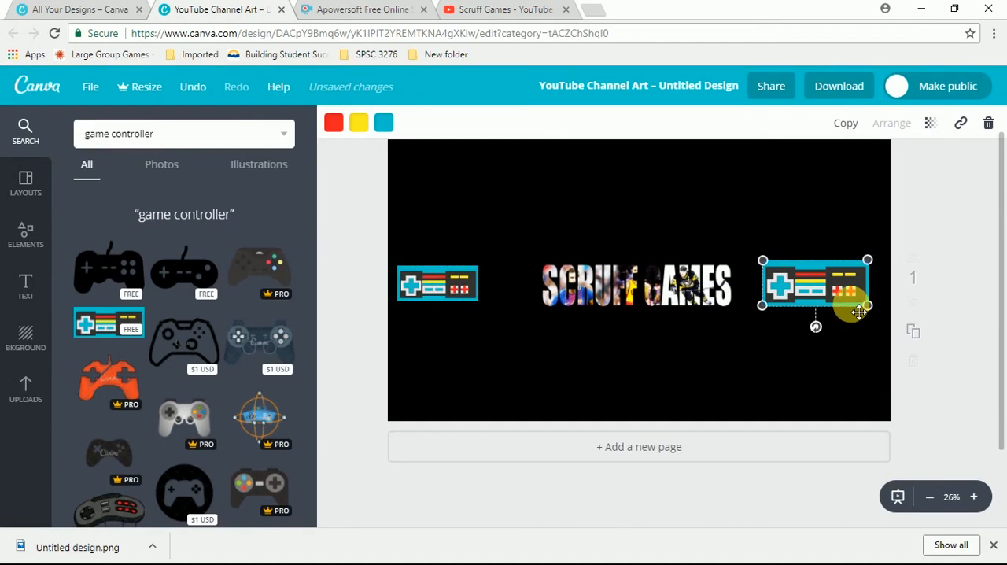
key(Delete)
click(446, 283)
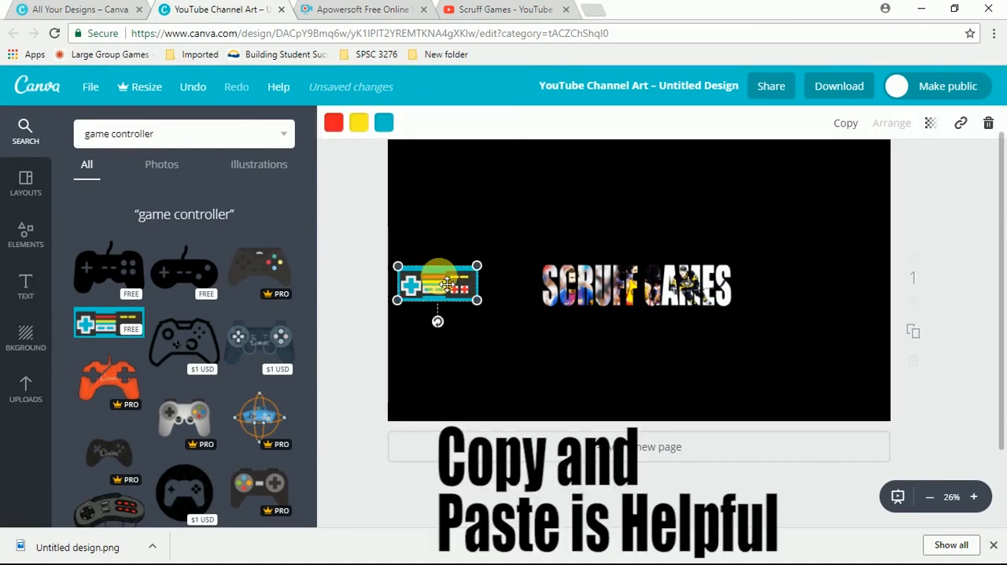
key(ctrl+v)
drag(447, 284, 847, 289)
- Download the revised banner design as a PNG
click(836, 86)
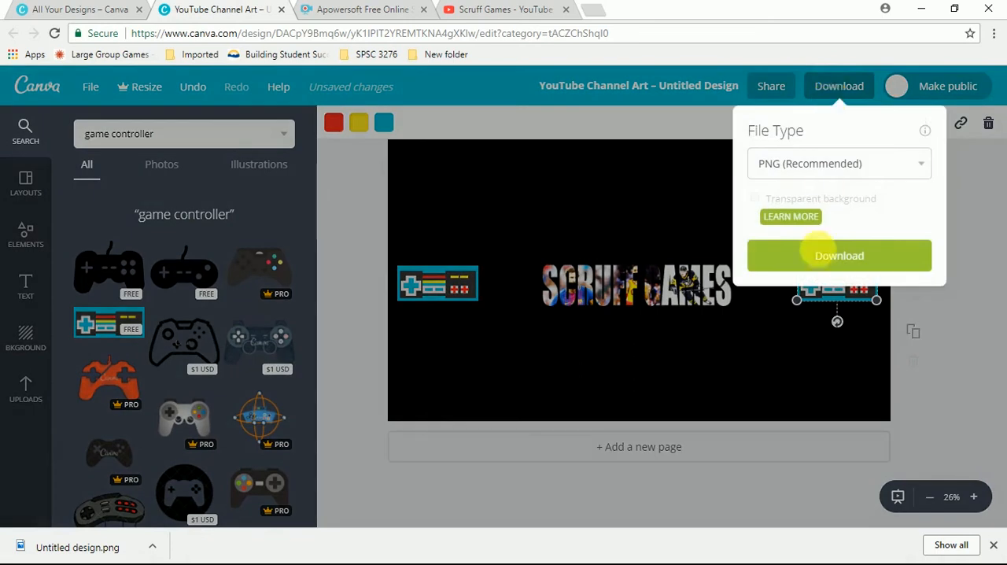
click(818, 266)
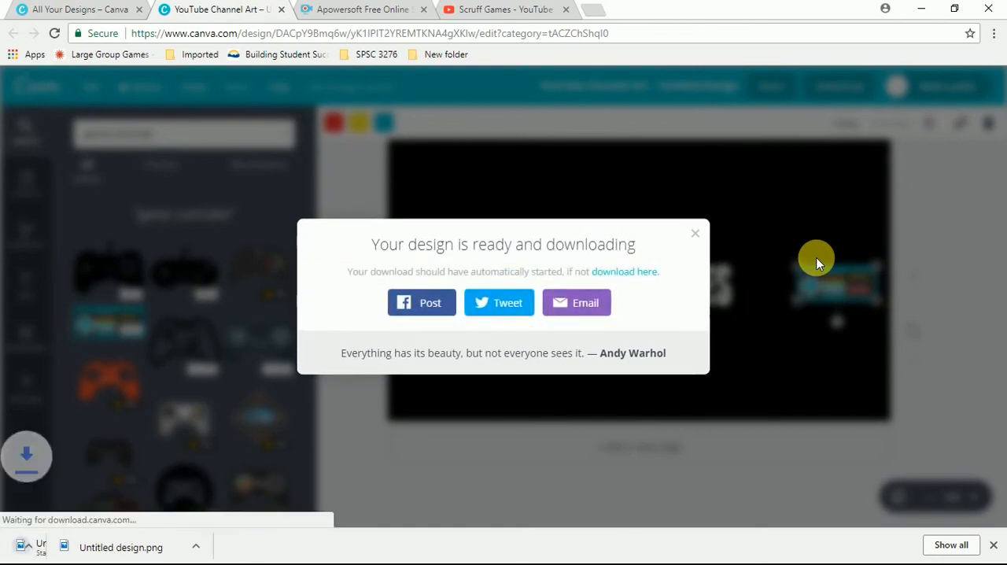
- Switch to YouTube, cancel the earlier channel art upload and upload Untitled design (1) from the Downloads folder instead
click(501, 9)
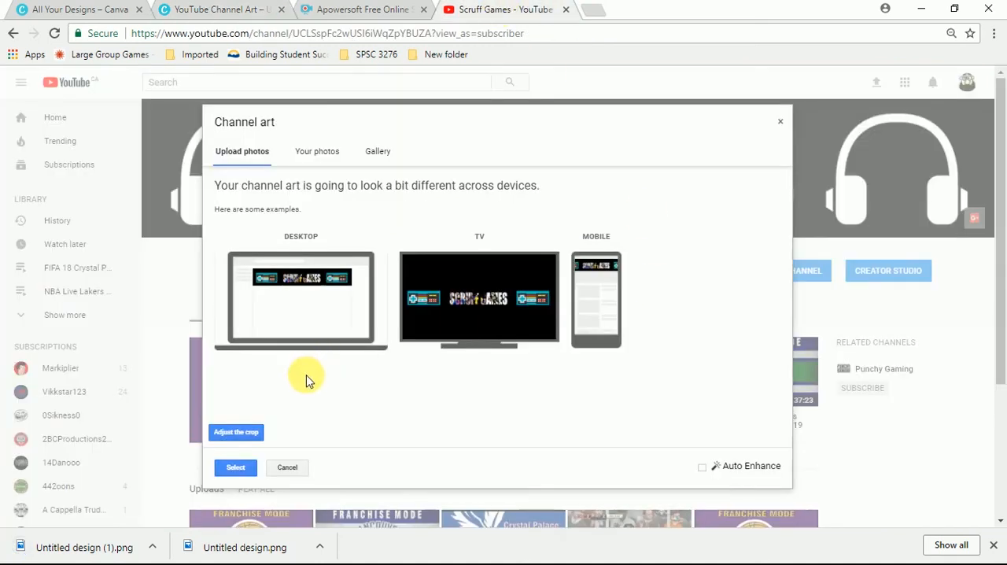
click(298, 469)
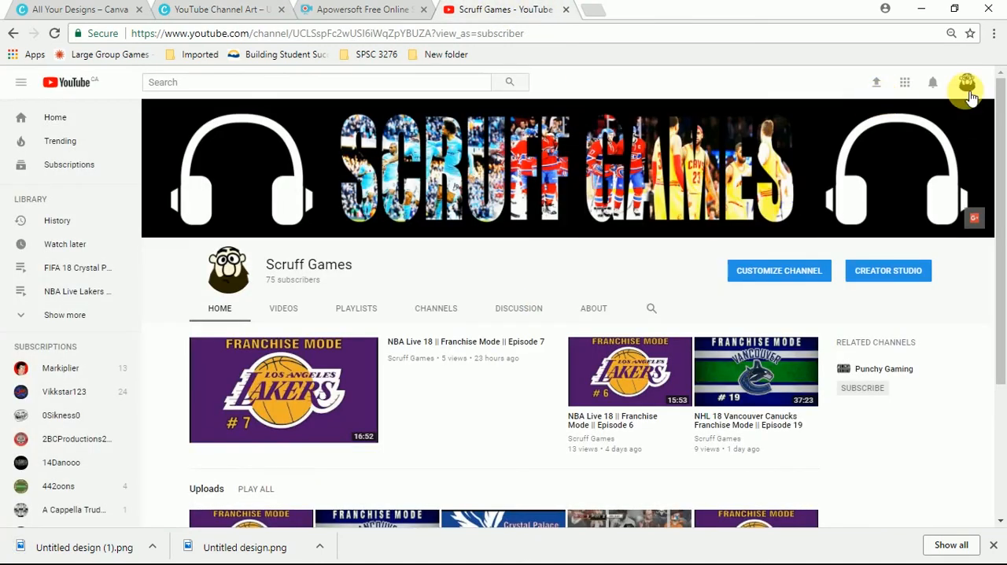
click(968, 129)
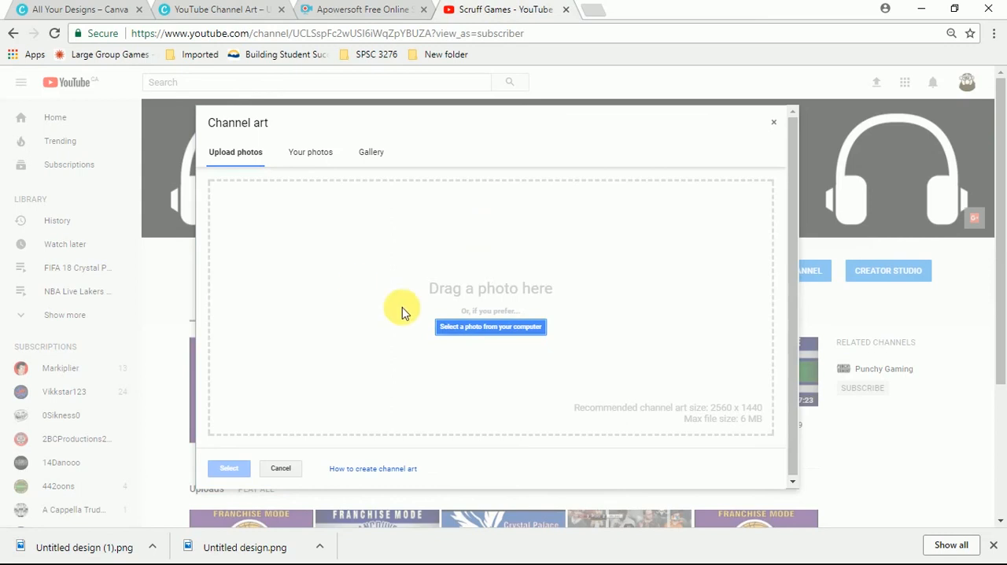
click(444, 331)
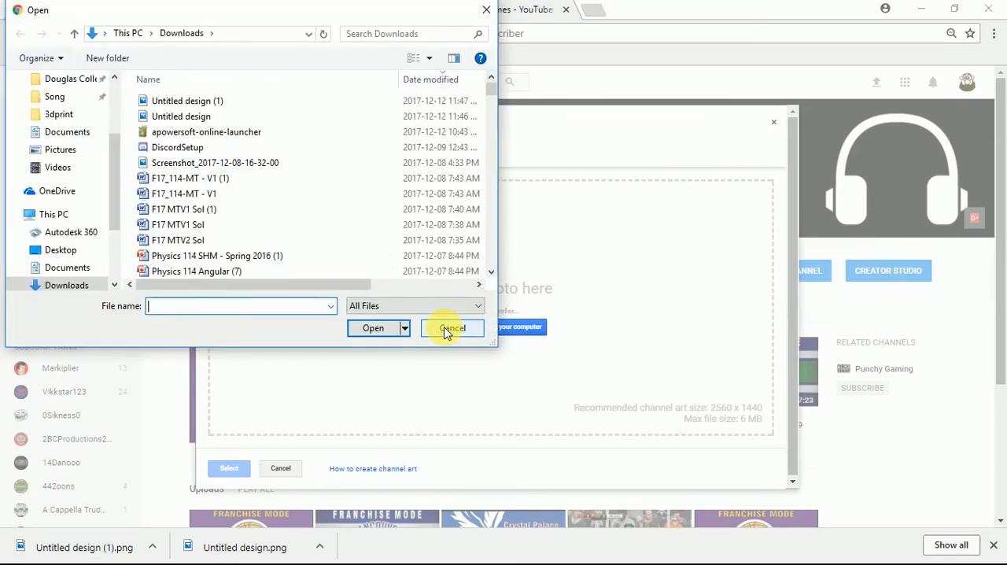
double_click(244, 104)
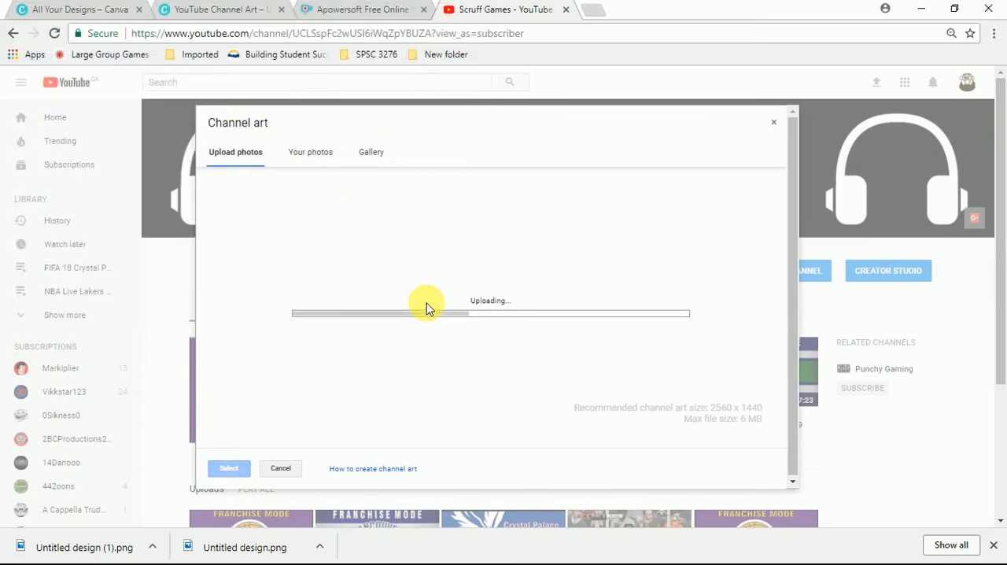